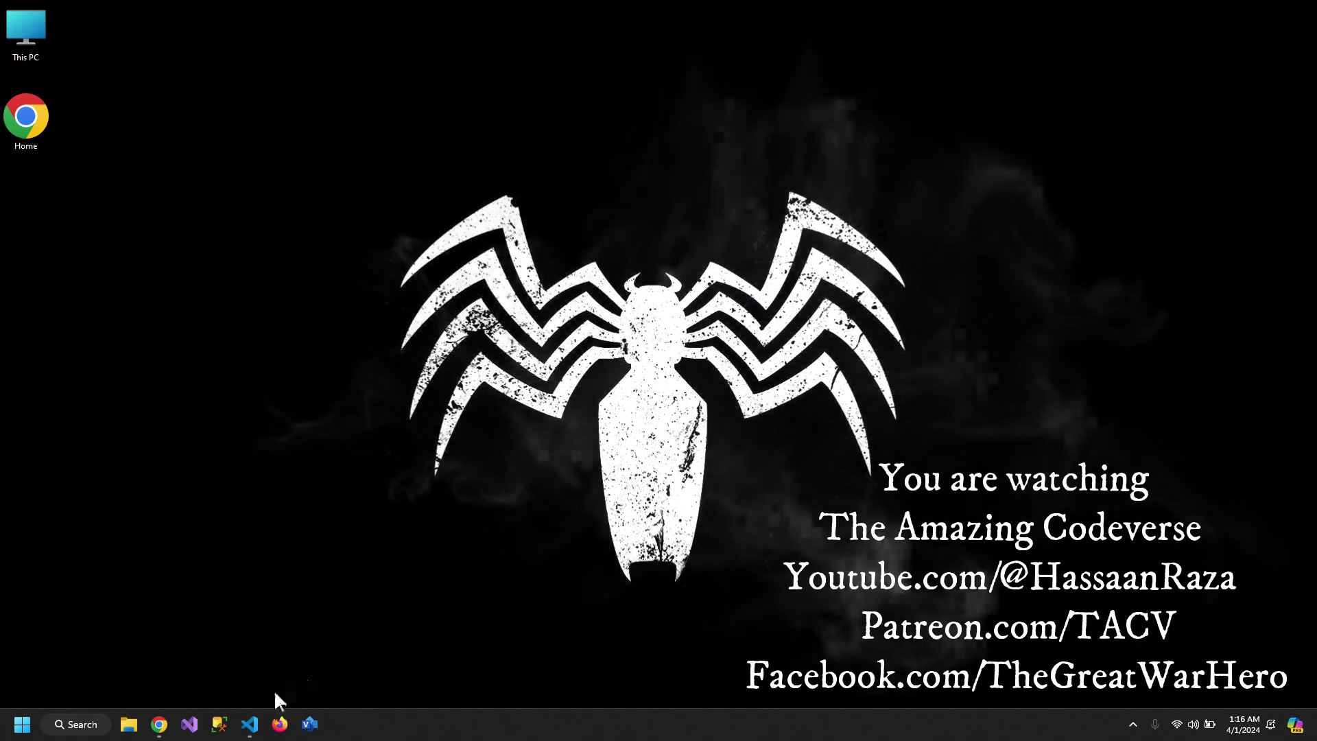
- Expand the html:5 boilerplate in Home.html and save it
{"action": "left_click", "coordinate": [249, 723]}
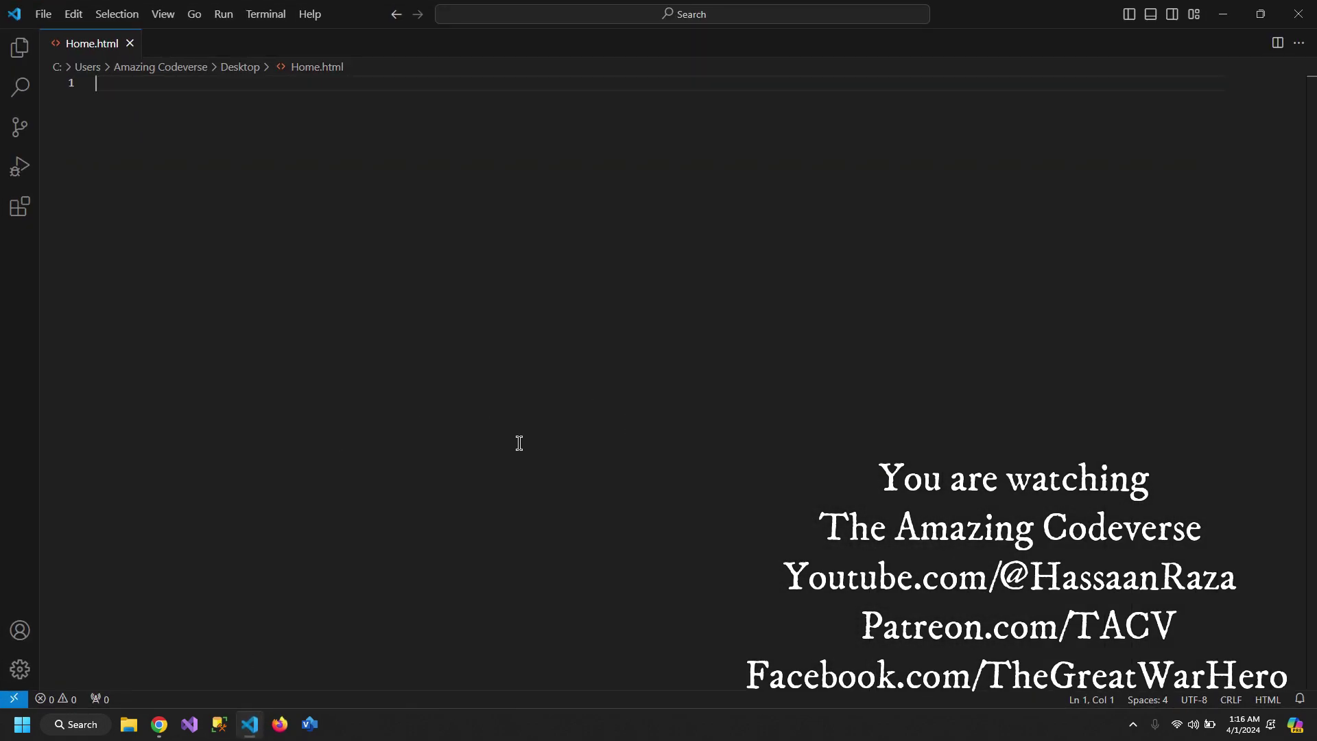
{"action": "type", "text": "html"}
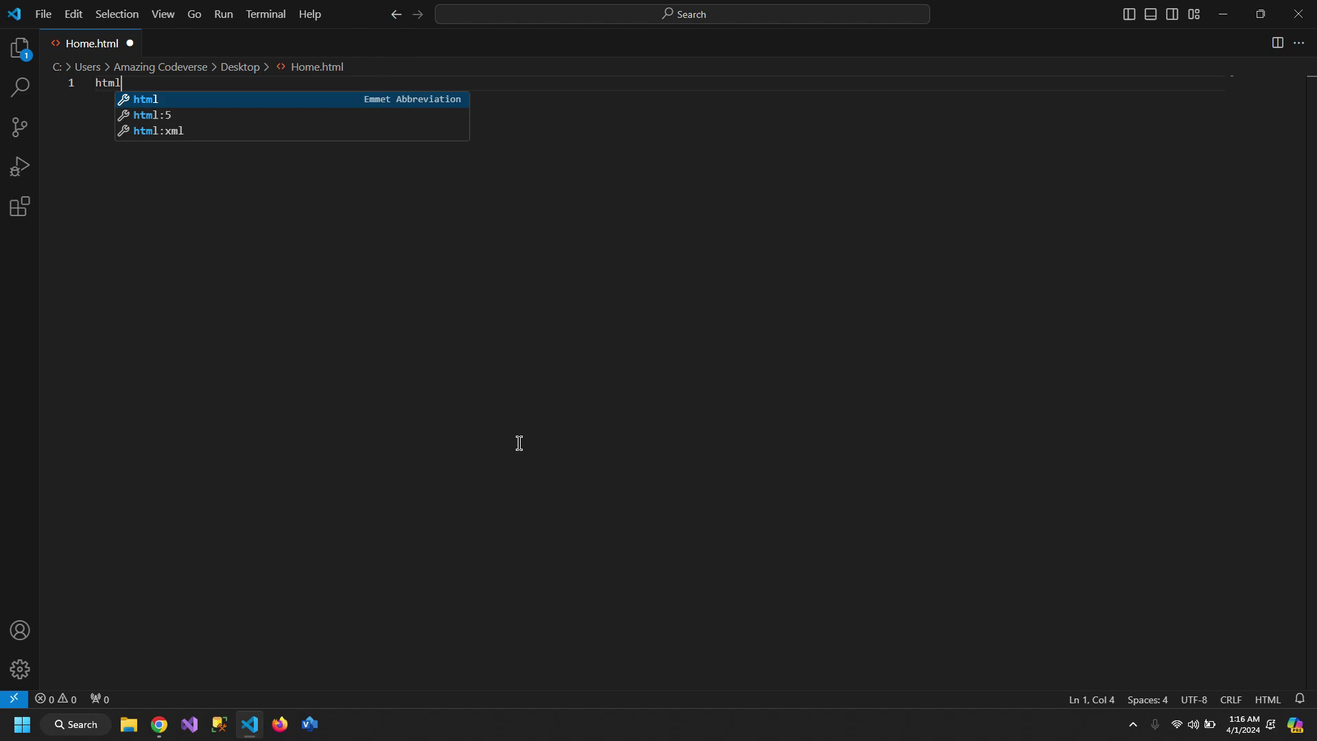
{"action": "key", "text": "Down"}
{"action": "key", "text": "Return"}
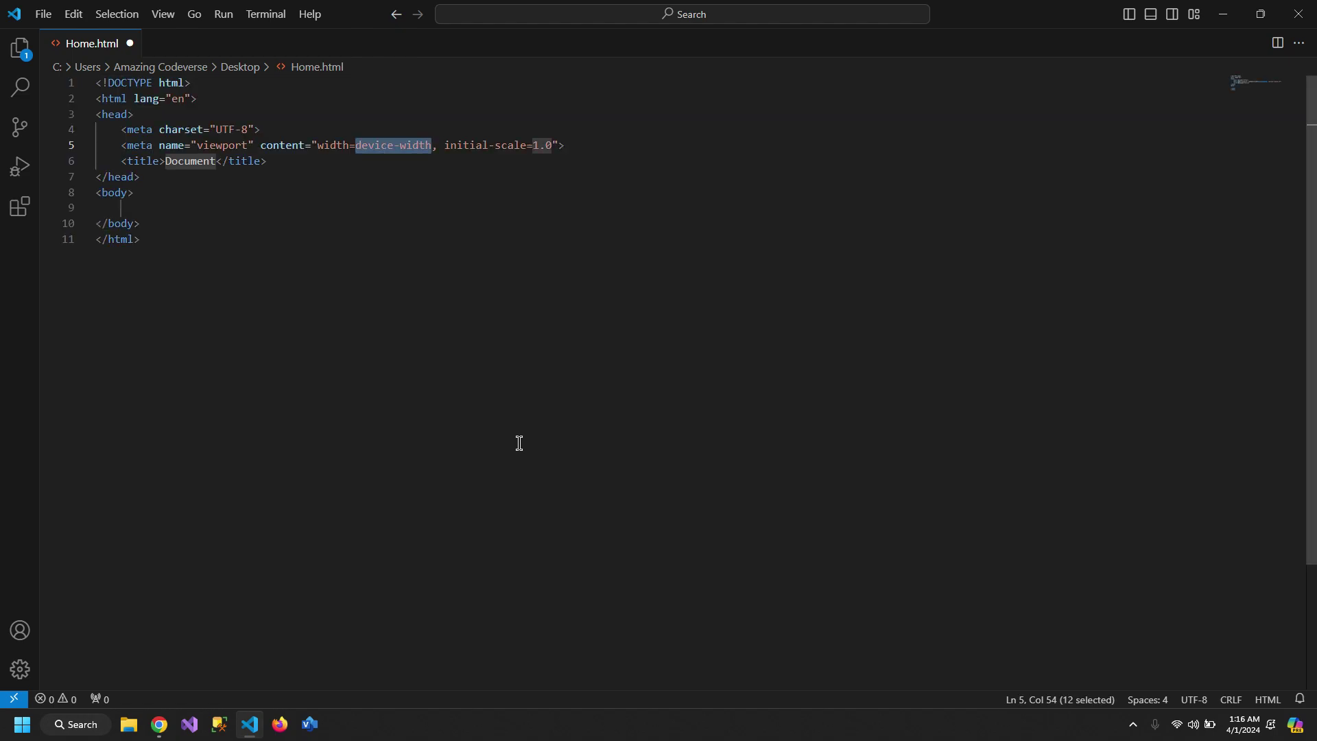
{"action": "key", "text": "ctrl+s"}
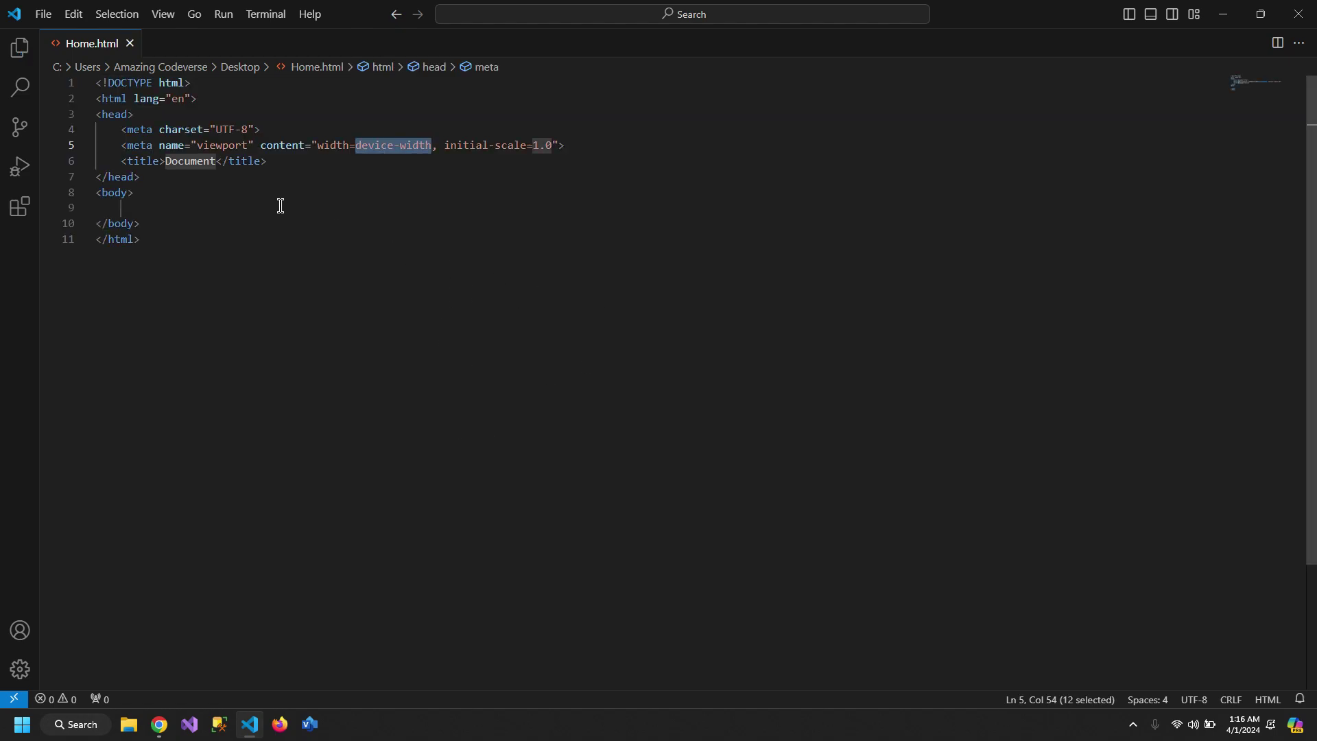
- Add an <h2>hello world</h2> heading inside the body
{"action": "left_click", "coordinate": [277, 207]}
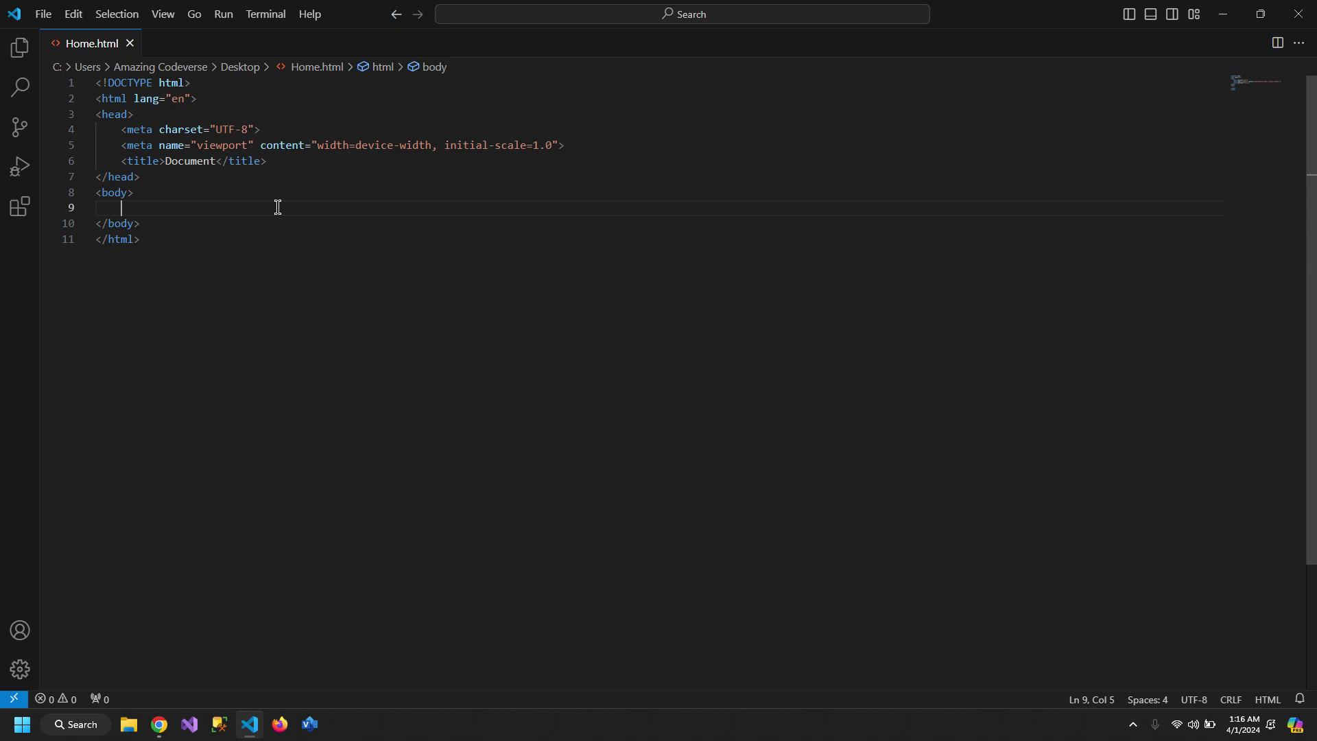
{"action": "type", "text": "h2"}
{"action": "key", "text": "Return"}
{"action": "type", "text": "hello w"}
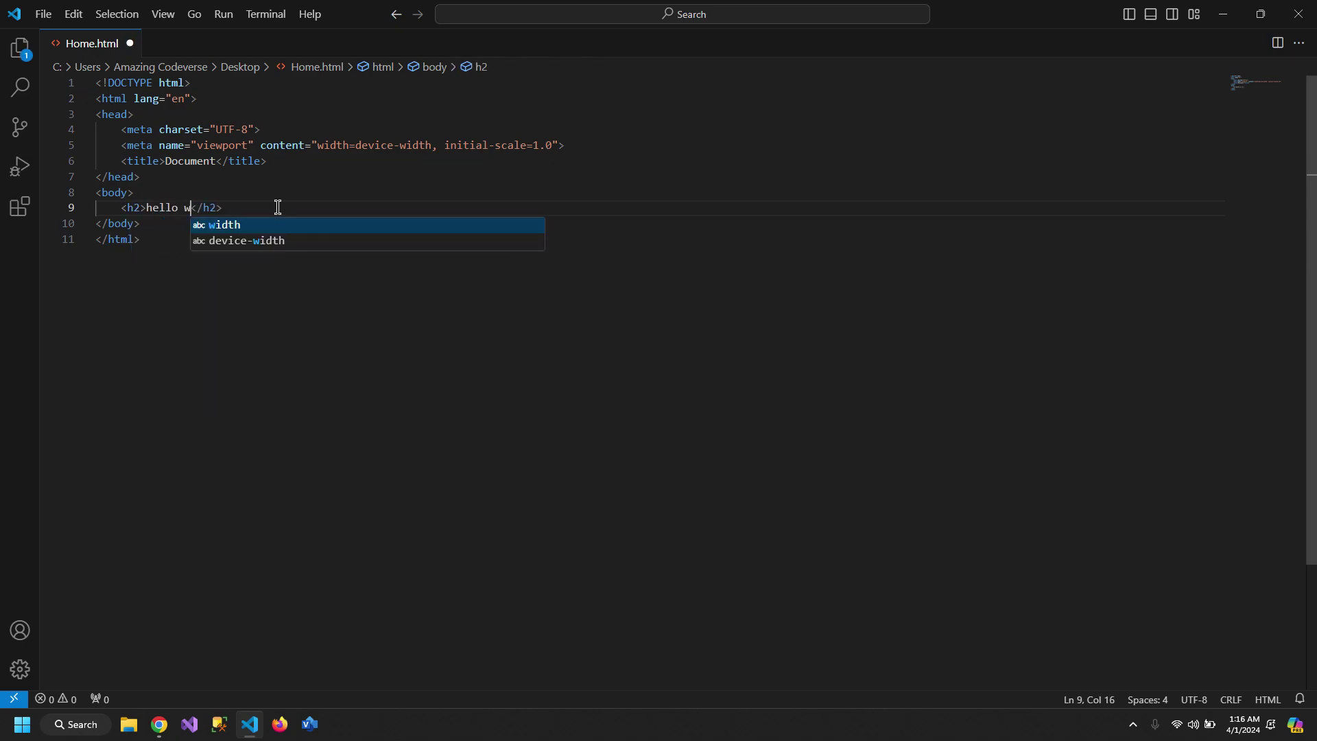
{"action": "type", "text": "orld"}
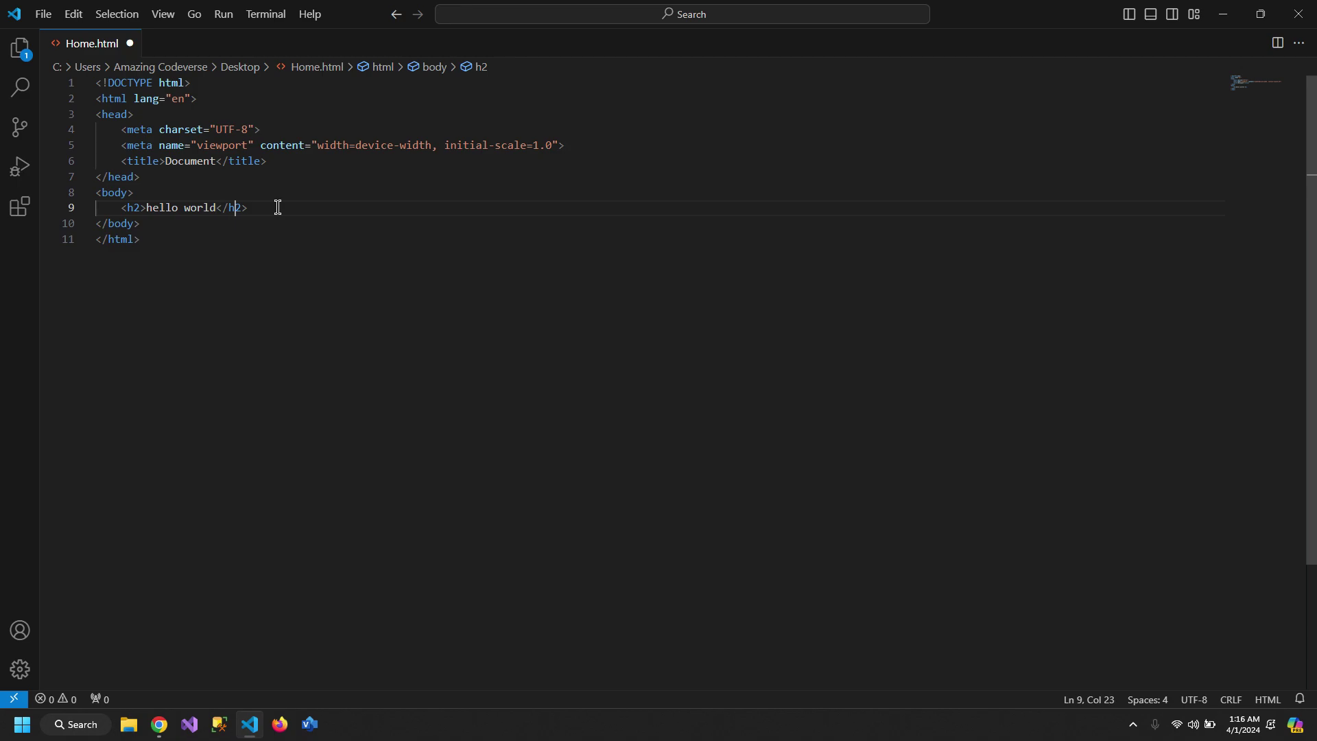
{"action": "key", "text": "Right"}
{"action": "key", "text": "Return"}
{"action": "key", "text": "BackSpace"}
{"action": "key", "text": "BackSpace"}
{"action": "key", "text": "BackSpace"}
{"action": "key", "text": "End"}
{"action": "key", "text": "Return"}
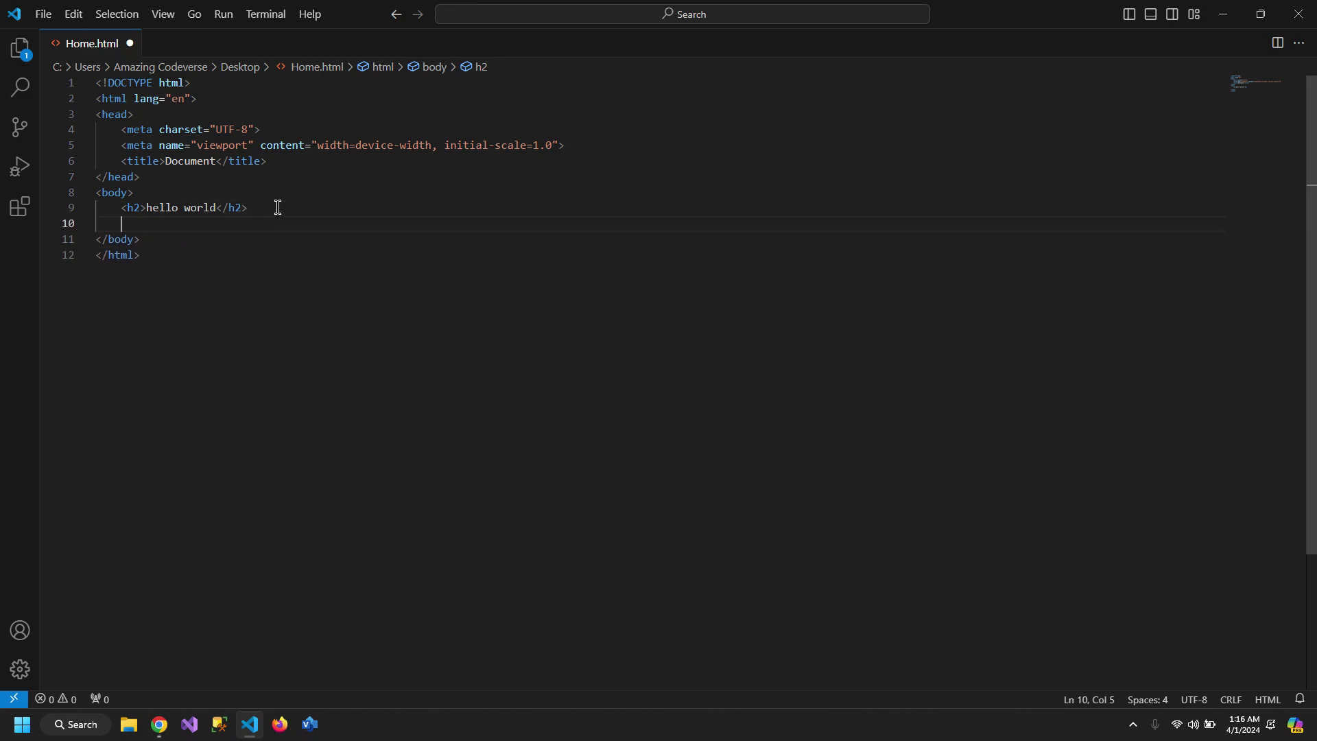
- Add a lorem ipsum paragraph, save, and open Home.html in the browser from the desktop
{"action": "key", "text": "Tab"}
{"action": "type", "text": "orem"}
{"action": "key", "text": "Tab"}
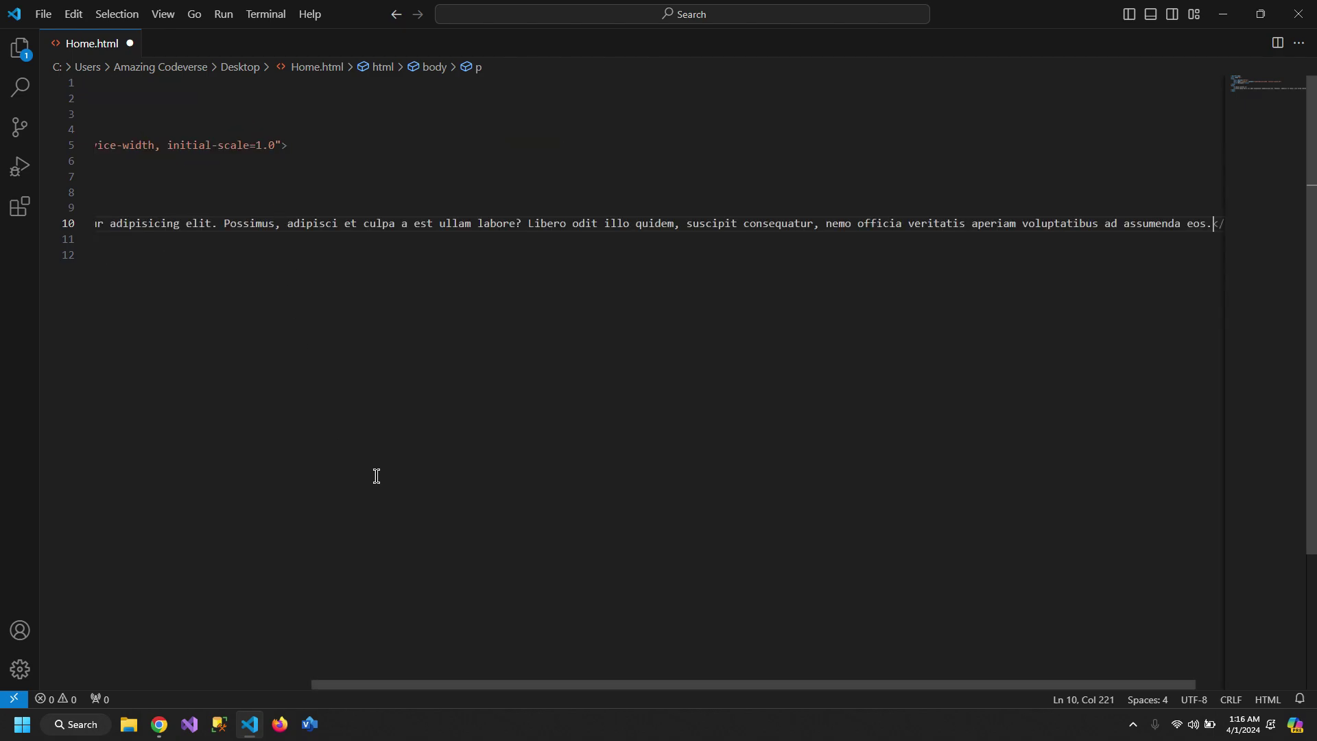
{"action": "key", "text": "ctrl+s"}
{"action": "left_click", "coordinate": [530, 224]}
{"action": "key", "text": "Return"}
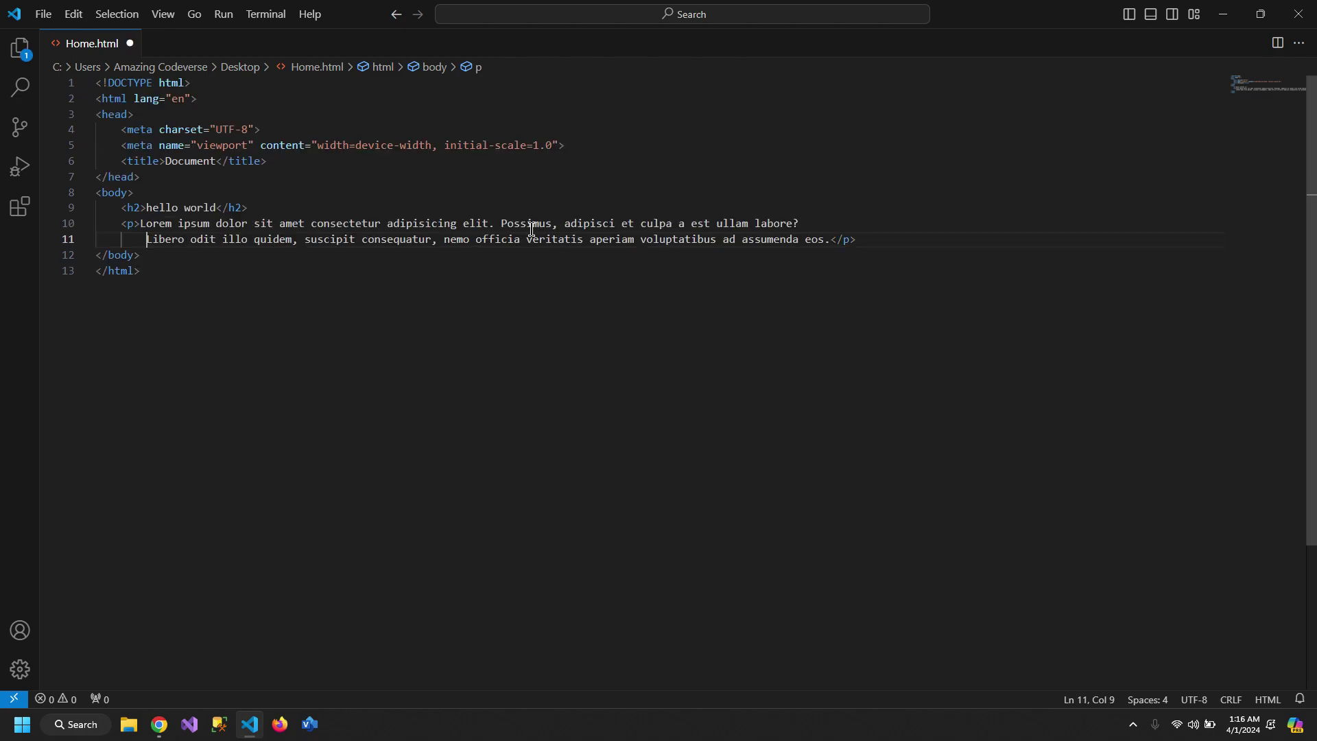
{"action": "key", "text": "super+d"}
{"action": "double_click", "coordinate": [33, 128]}
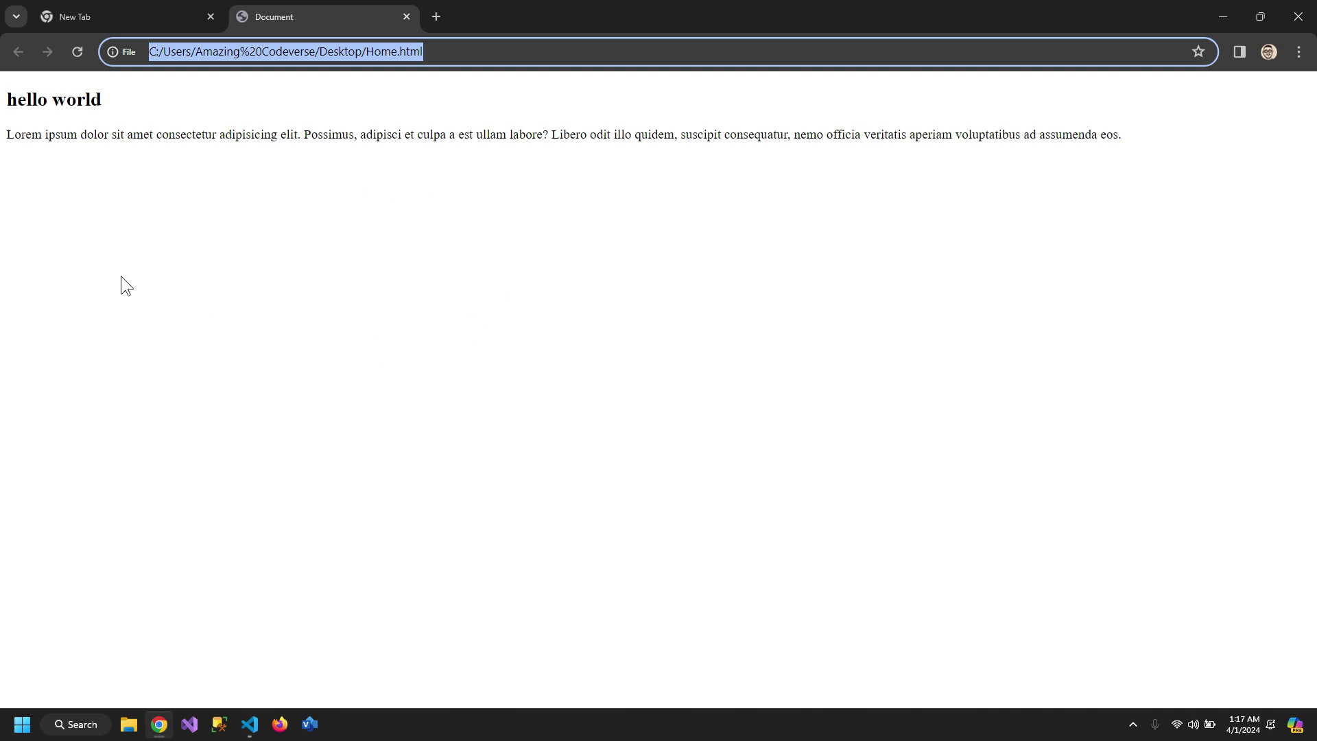
- Search for 'bootstrap 5.2' and open the Get started with Bootstrap page
{"action": "left_click", "coordinate": [80, 10]}
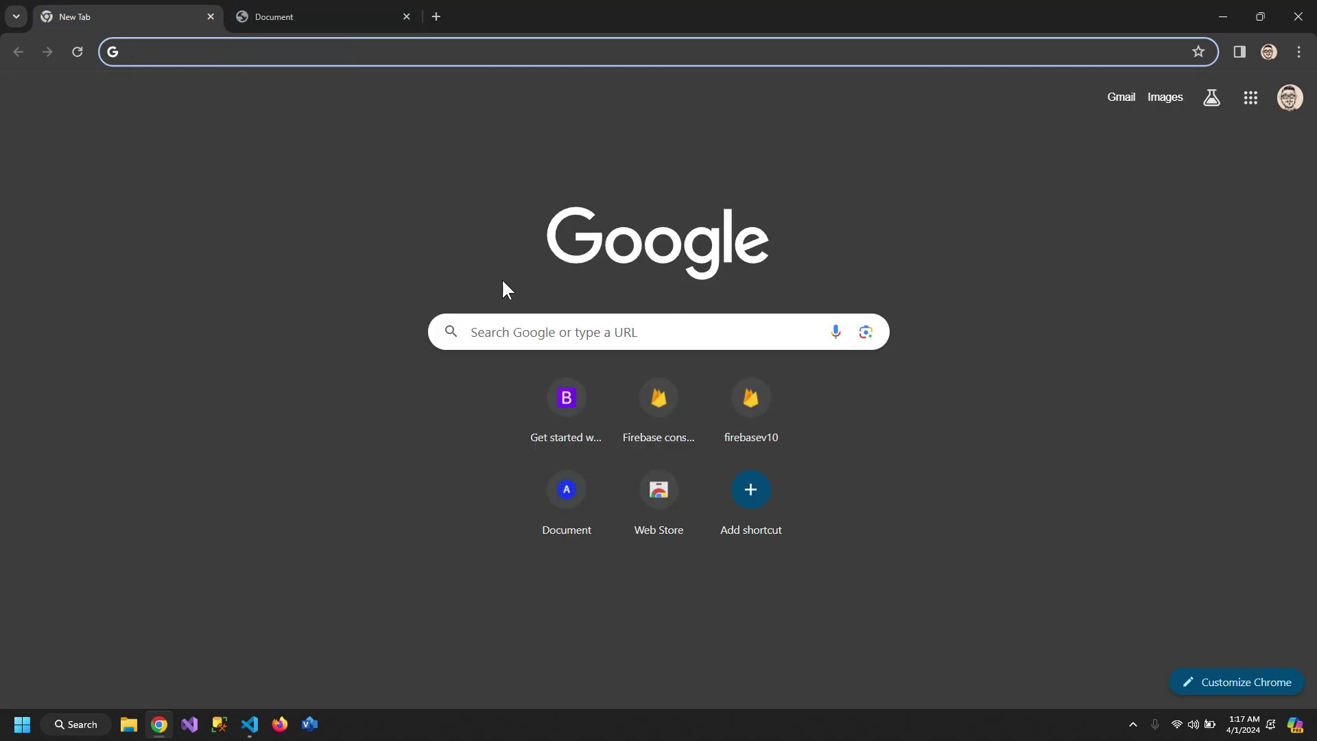
{"action": "type", "text": "b"}
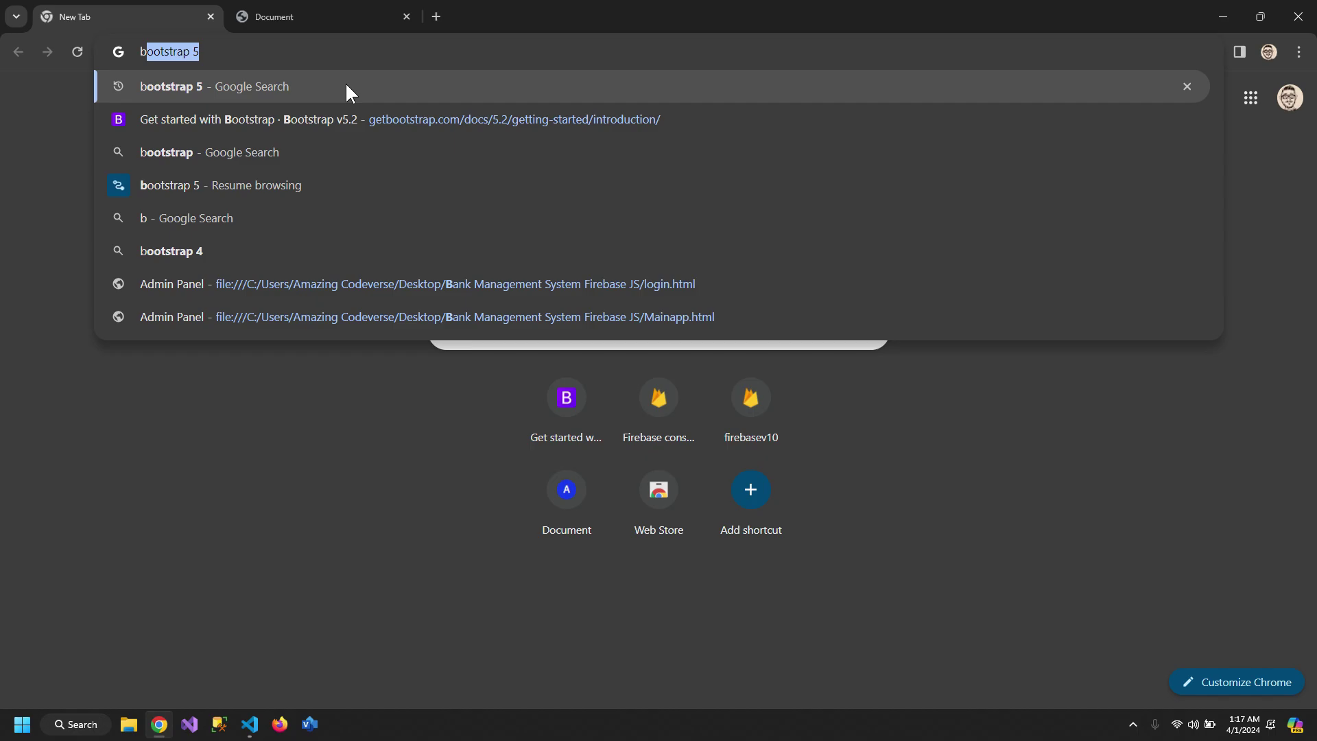
{"action": "type", "text": "ootstrap 5.2"}
{"action": "key", "text": "Return"}
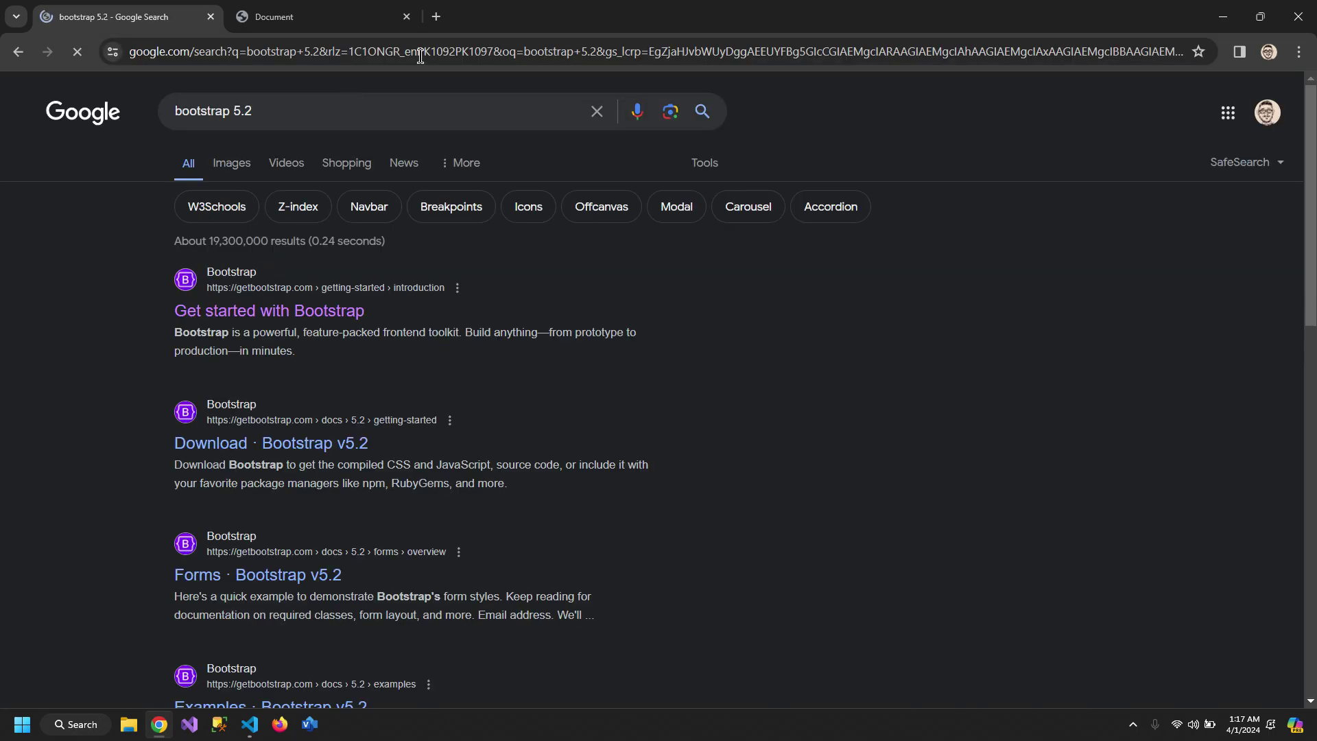
{"action": "left_click", "coordinate": [333, 315]}
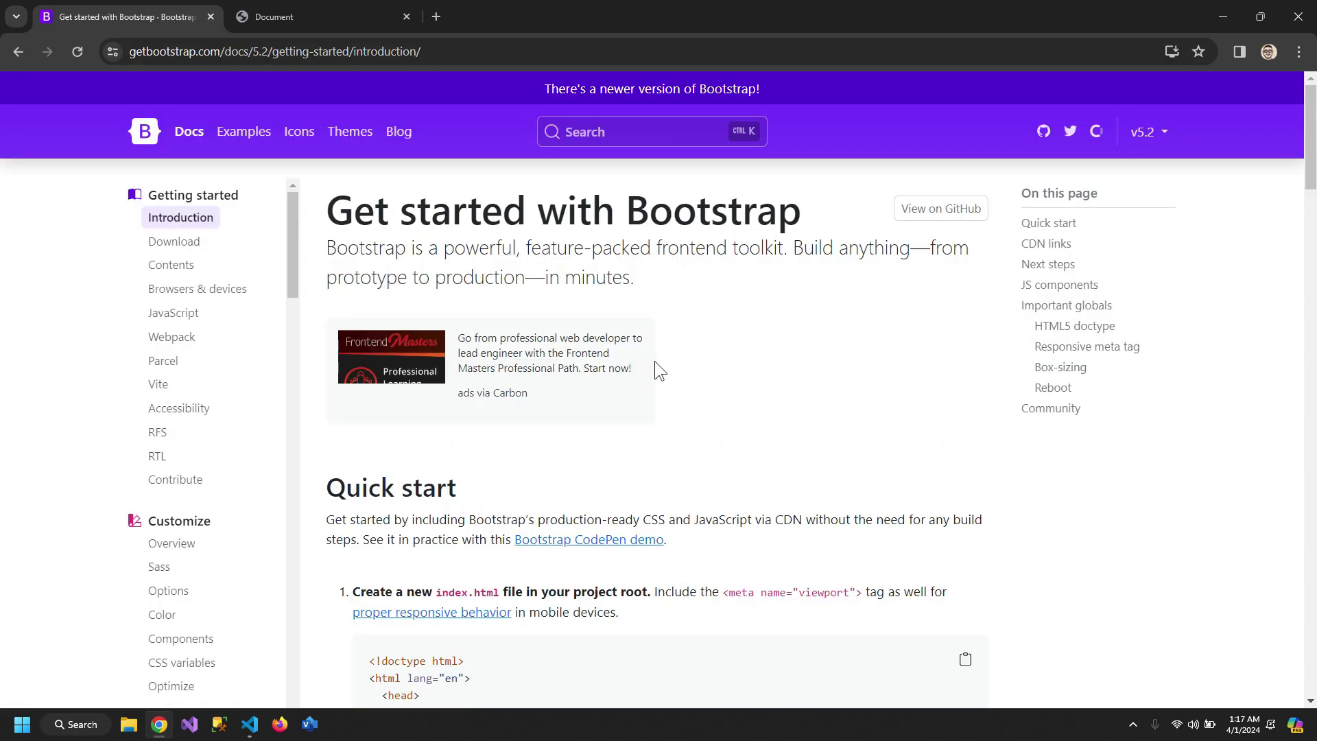
{"action": "scroll", "coordinate": [684, 381], "scroll_direction": "down", "scroll_amount": 2}
{"action": "scroll", "coordinate": [685, 398], "scroll_direction": "down", "scroll_amount": 3}
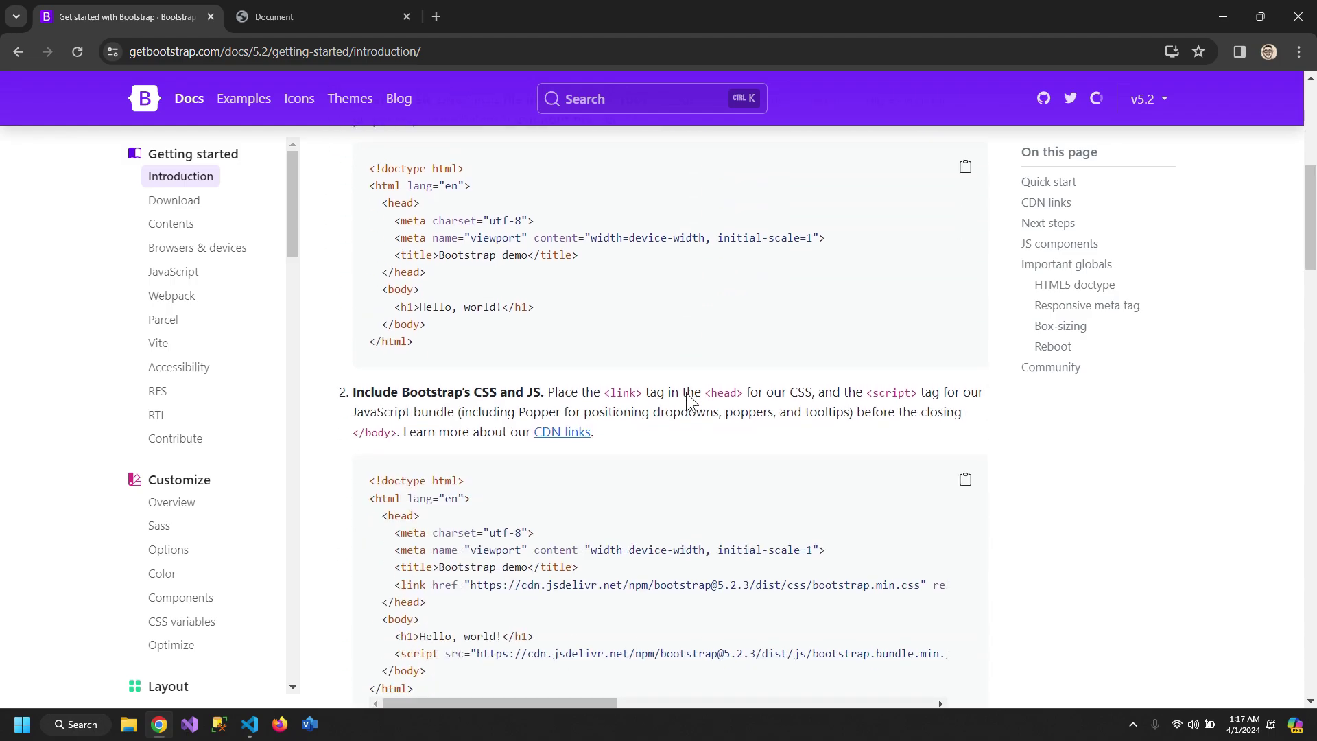
{"action": "scroll", "coordinate": [690, 407], "scroll_direction": "down", "scroll_amount": 2}
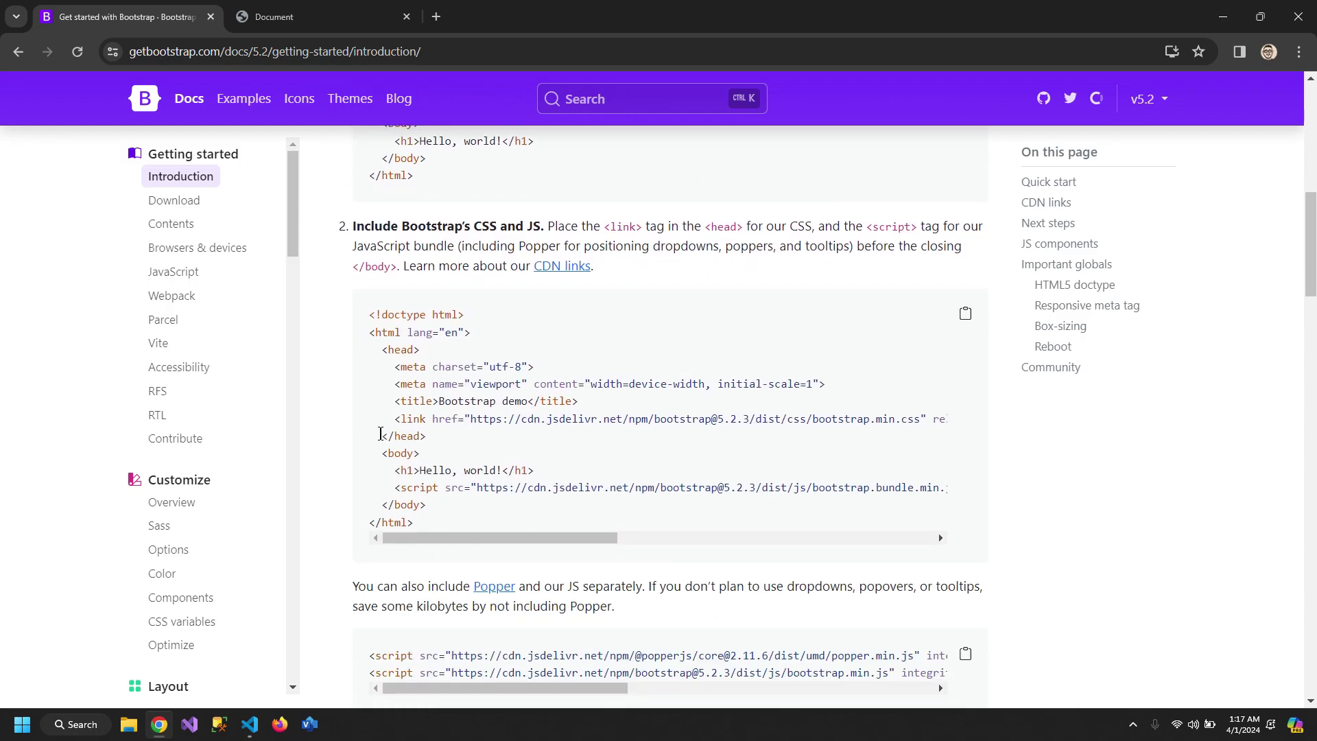
- Copy the Bootstrap CSS link and paste it below the title line in Home.html
{"action": "left_click_drag", "start_coordinate": [379, 435], "coordinate": [392, 419]}
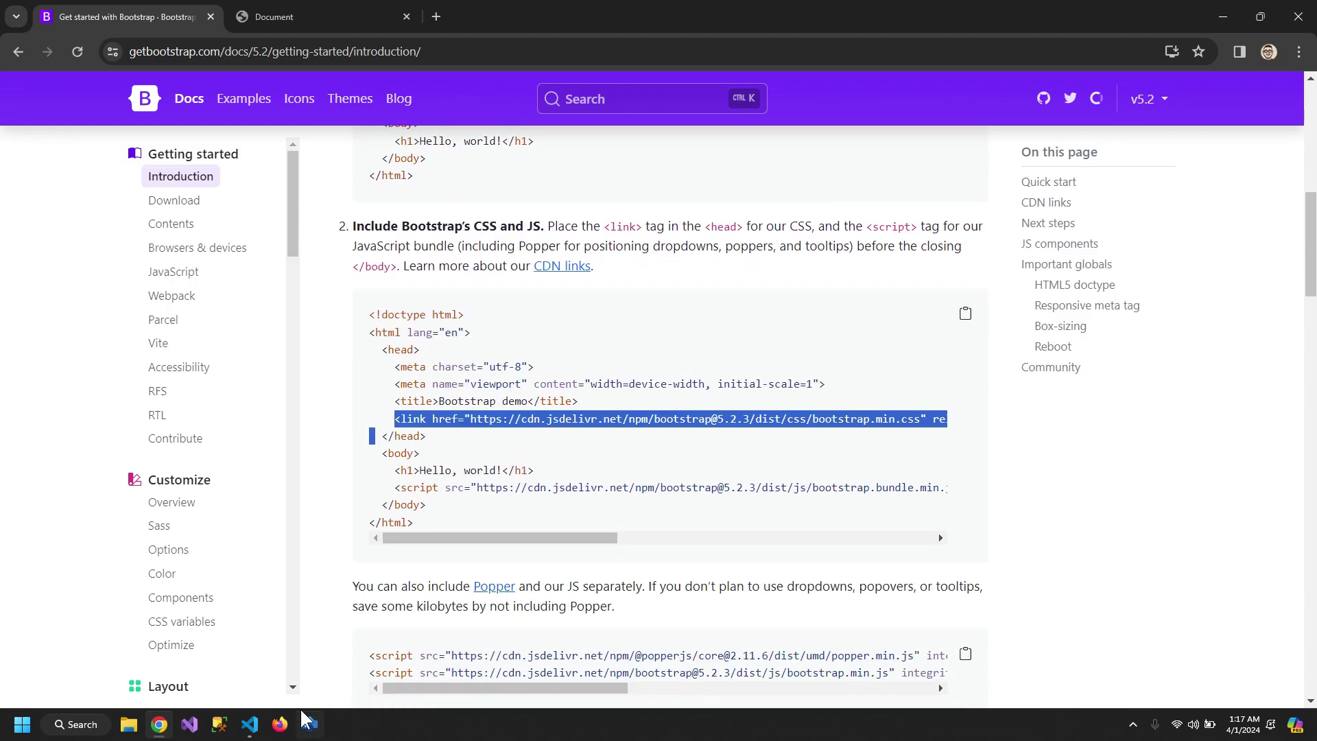
{"action": "left_click", "coordinate": [249, 723]}
{"action": "left_click", "coordinate": [273, 162]}
{"action": "key", "text": "Return"}
{"action": "key", "text": "ctrl+v"}
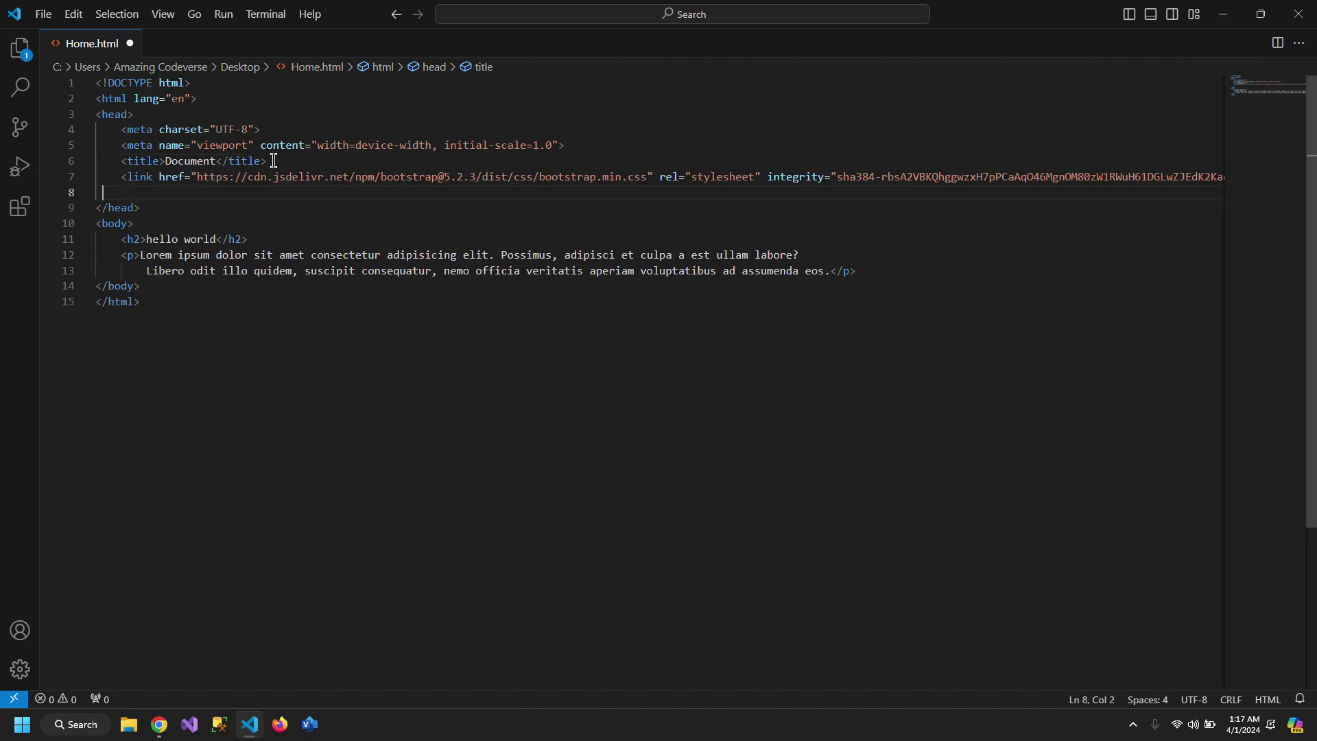
- Copy the Bootstrap bundle script tag and paste it after the paragraph
{"action": "left_click", "coordinate": [159, 724]}
{"action": "scroll", "coordinate": [496, 539], "scroll_direction": "down", "scroll_amount": 4}
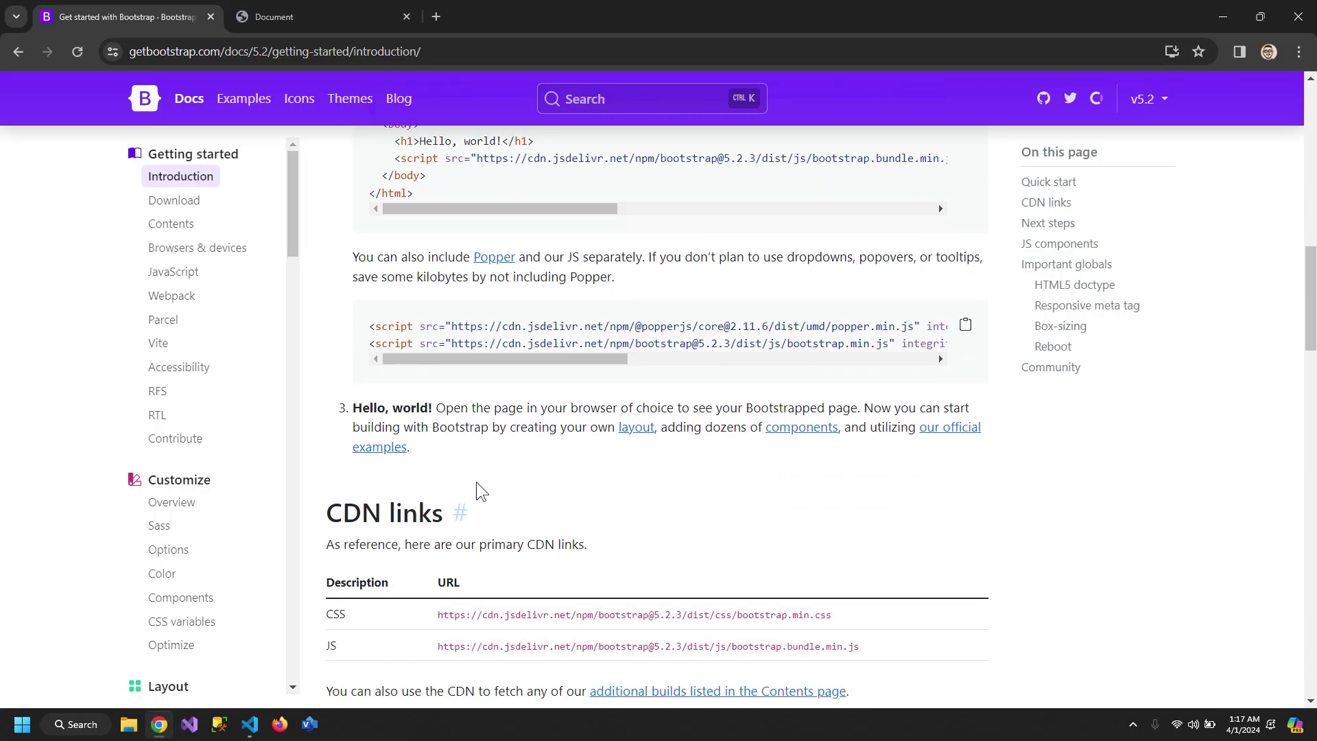
{"action": "scroll", "coordinate": [477, 482], "scroll_direction": "up", "scroll_amount": 2}
{"action": "left_click_drag", "start_coordinate": [376, 333], "coordinate": [394, 322]}
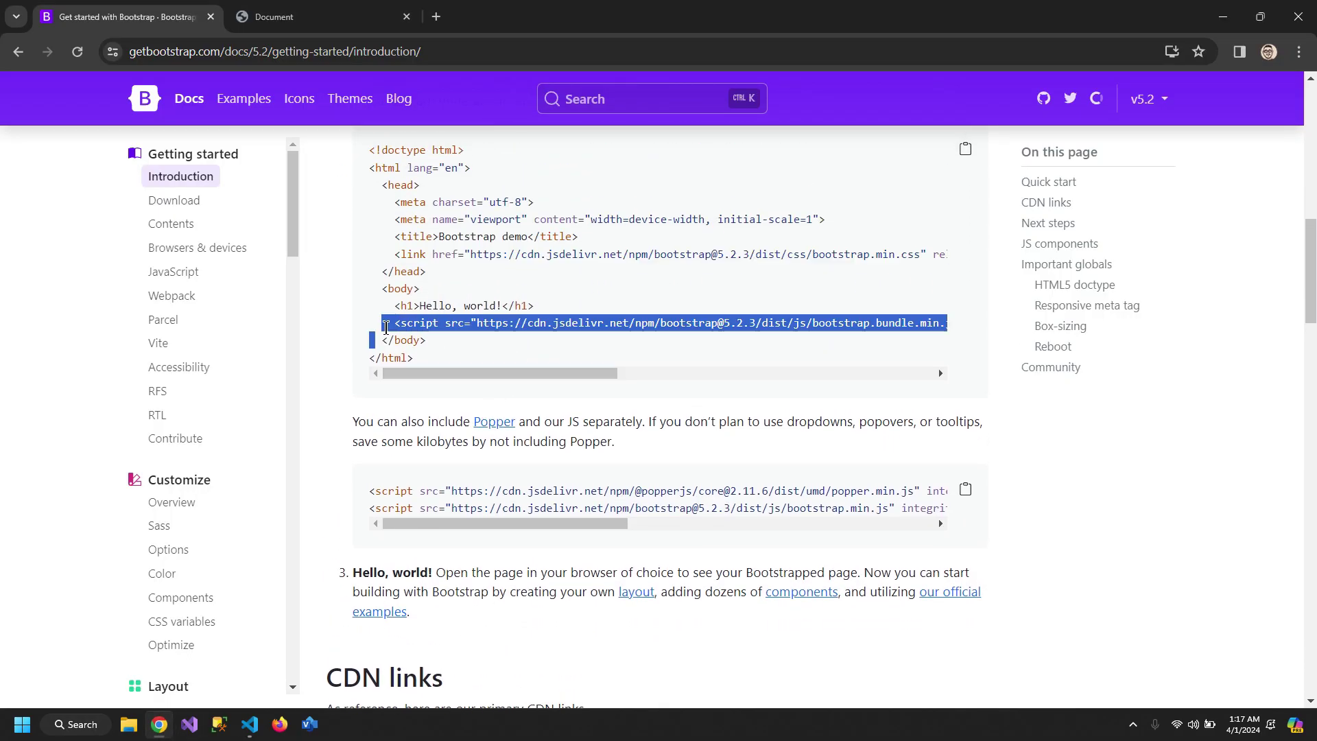
{"action": "left_click", "coordinate": [252, 724]}
{"action": "mouse_move", "coordinate": [388, 270]}
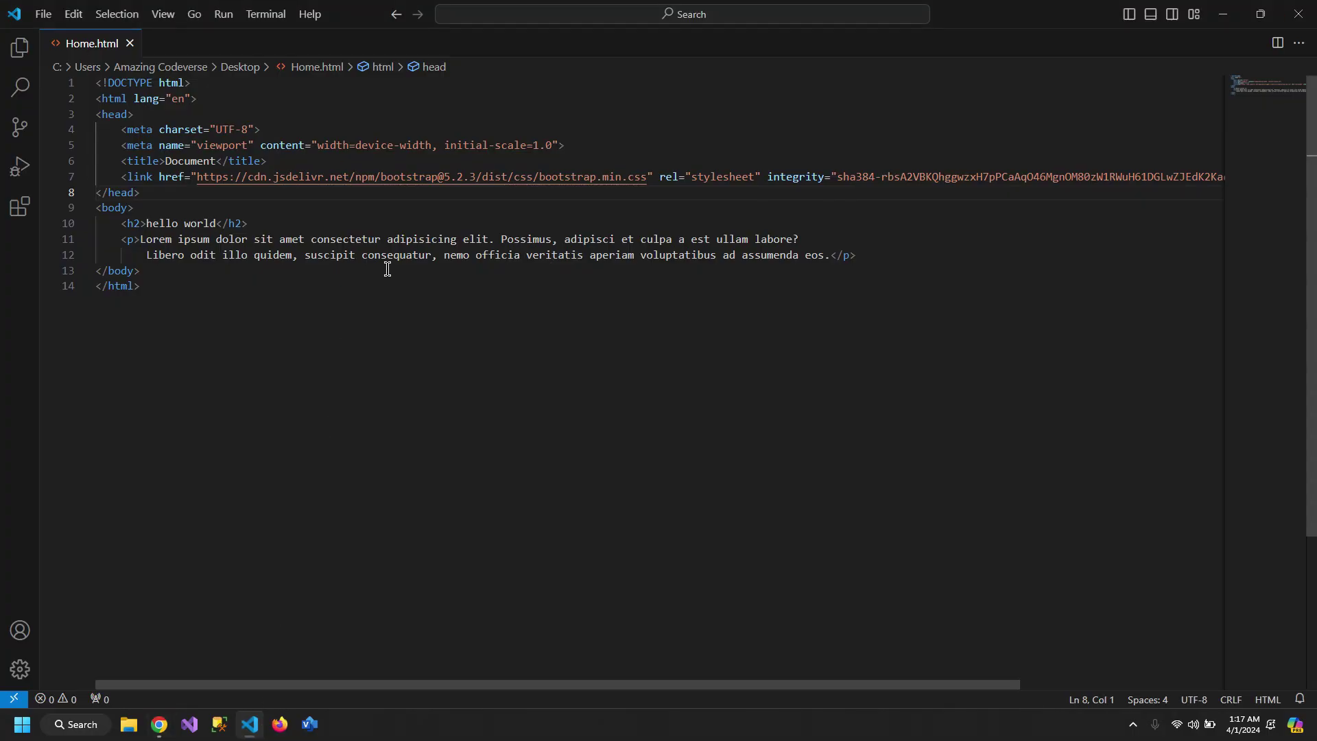
{"action": "left_click", "coordinate": [868, 254]}
{"action": "key", "text": "Return"}
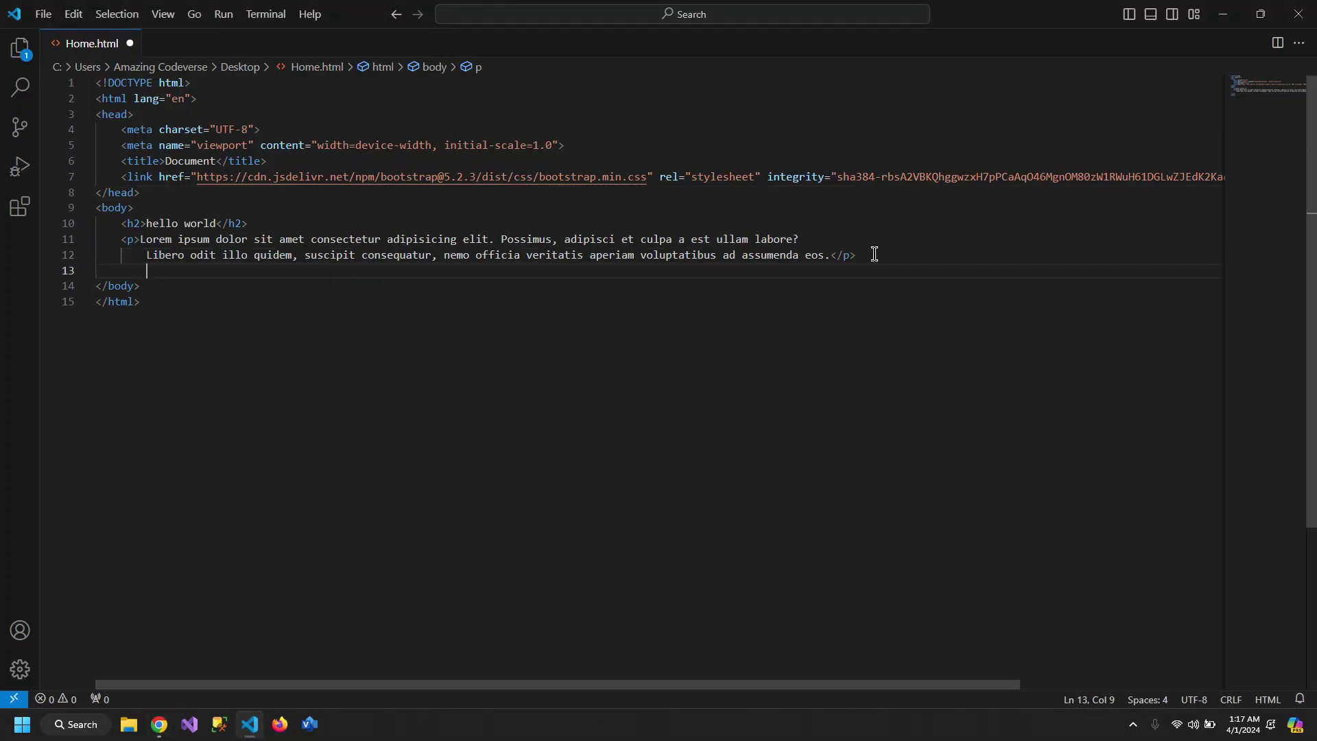
{"action": "key", "text": "ctrl+v"}
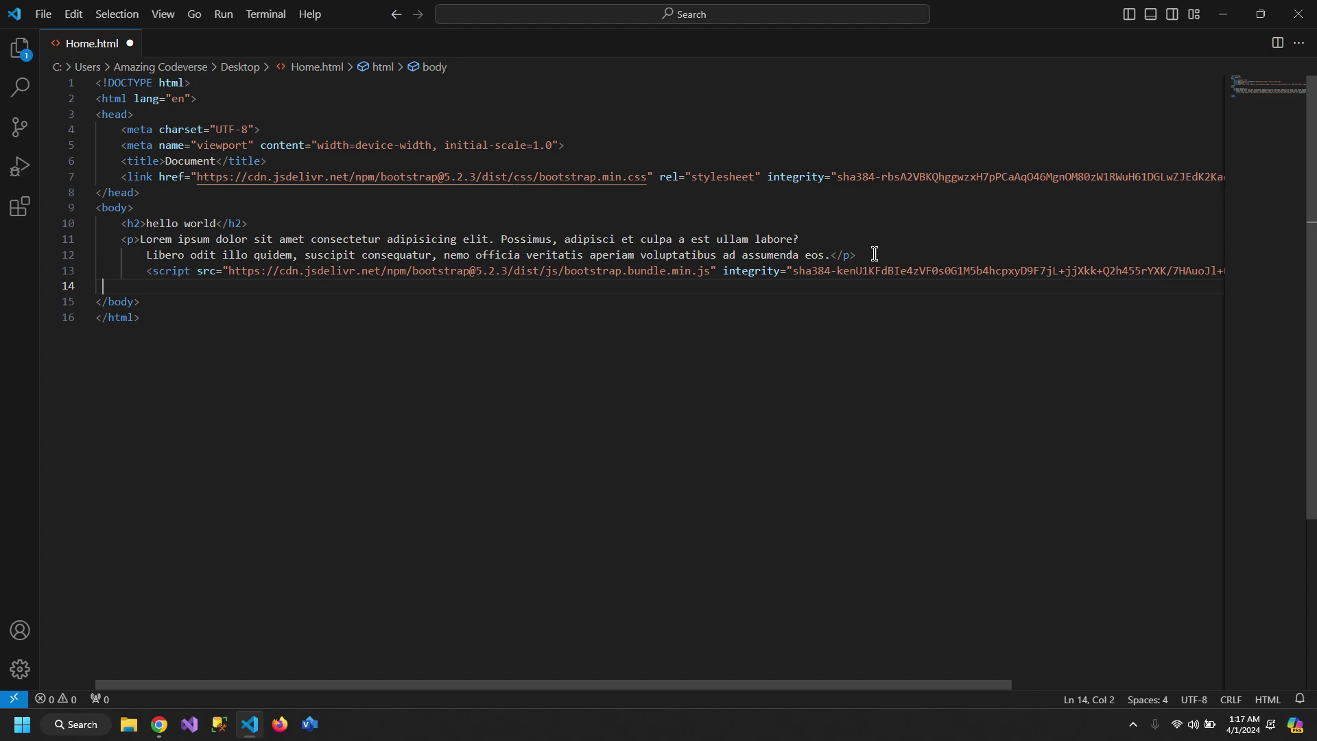
- Format the document and add a blank line after the paragraph
{"action": "key", "text": "shift+alt+f"}
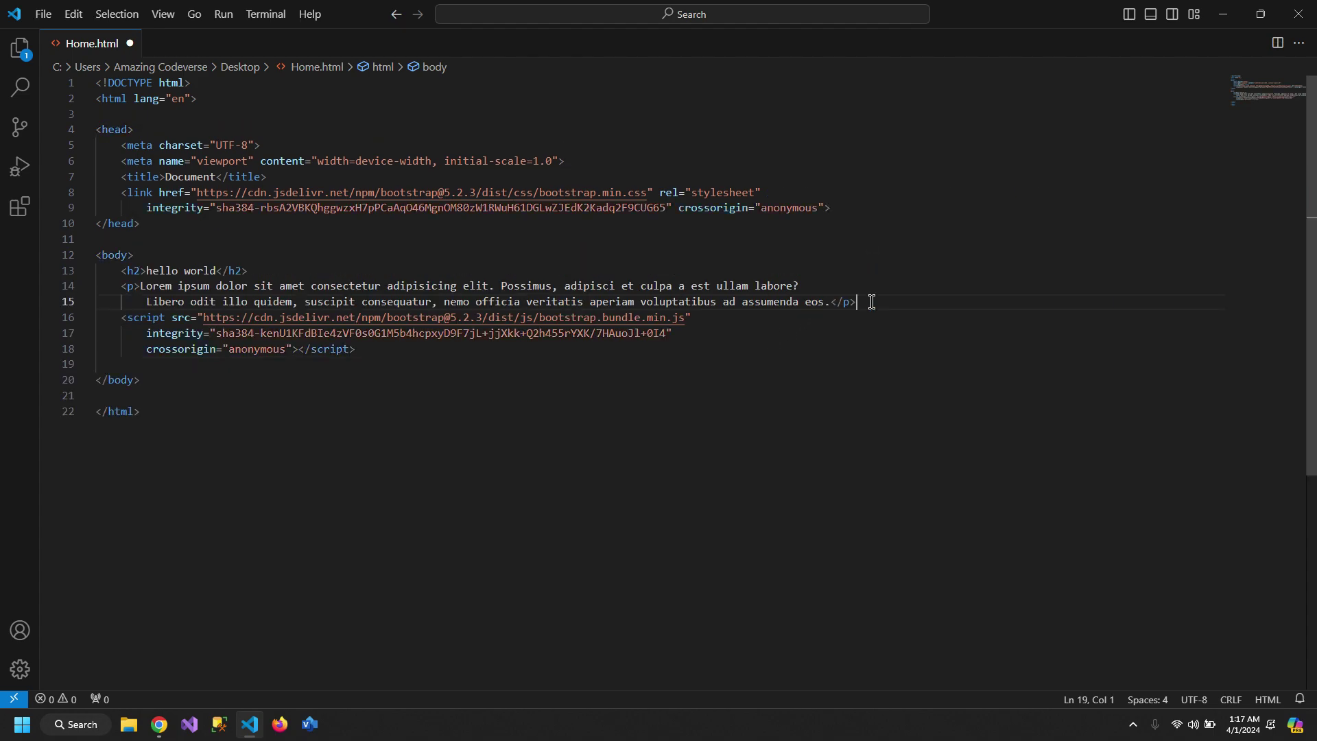
{"action": "left_click", "coordinate": [872, 302]}
{"action": "key", "text": "Return"}
{"action": "left_click", "coordinate": [450, 378]}
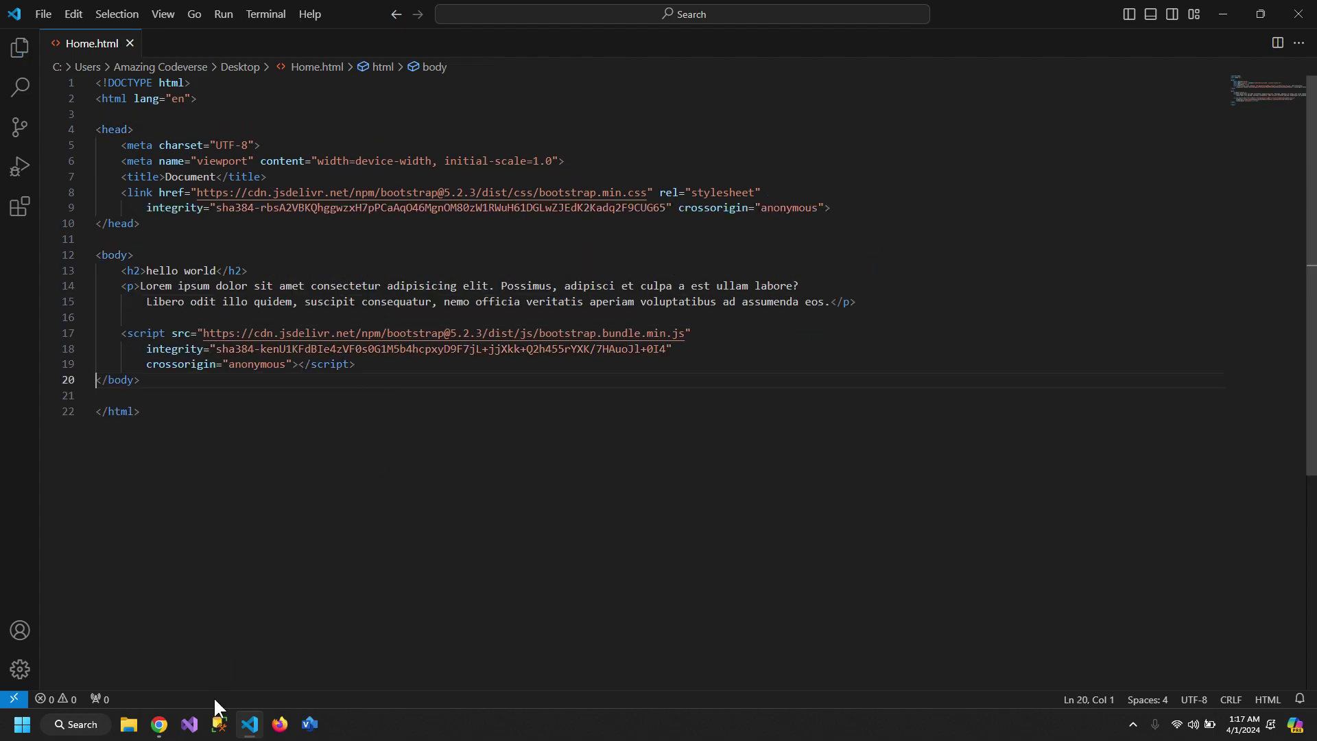
- Copy the example markup from Bootstrap's Modal page and return to the editor after the paragraph
{"action": "left_click", "coordinate": [159, 723]}
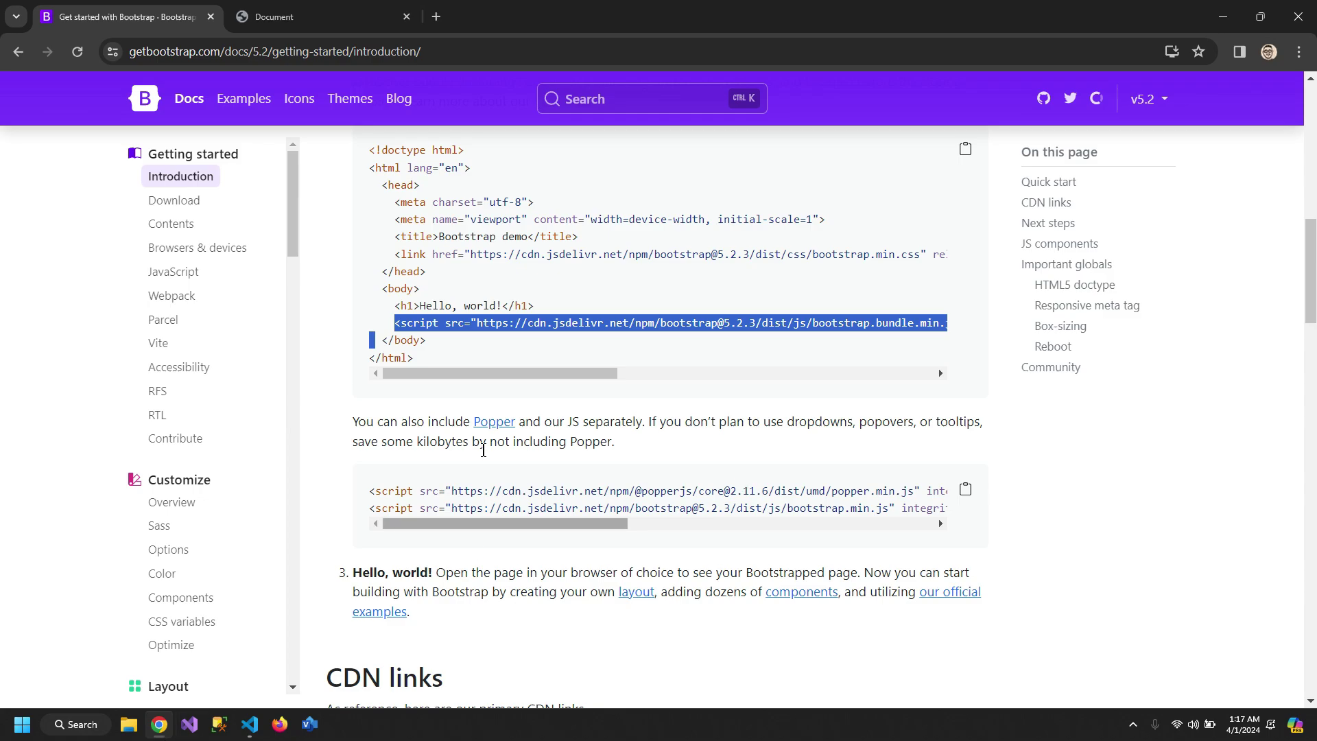
{"action": "scroll", "coordinate": [200, 531], "scroll_direction": "down", "scroll_amount": 3}
{"action": "scroll", "coordinate": [201, 534], "scroll_direction": "down", "scroll_amount": 2}
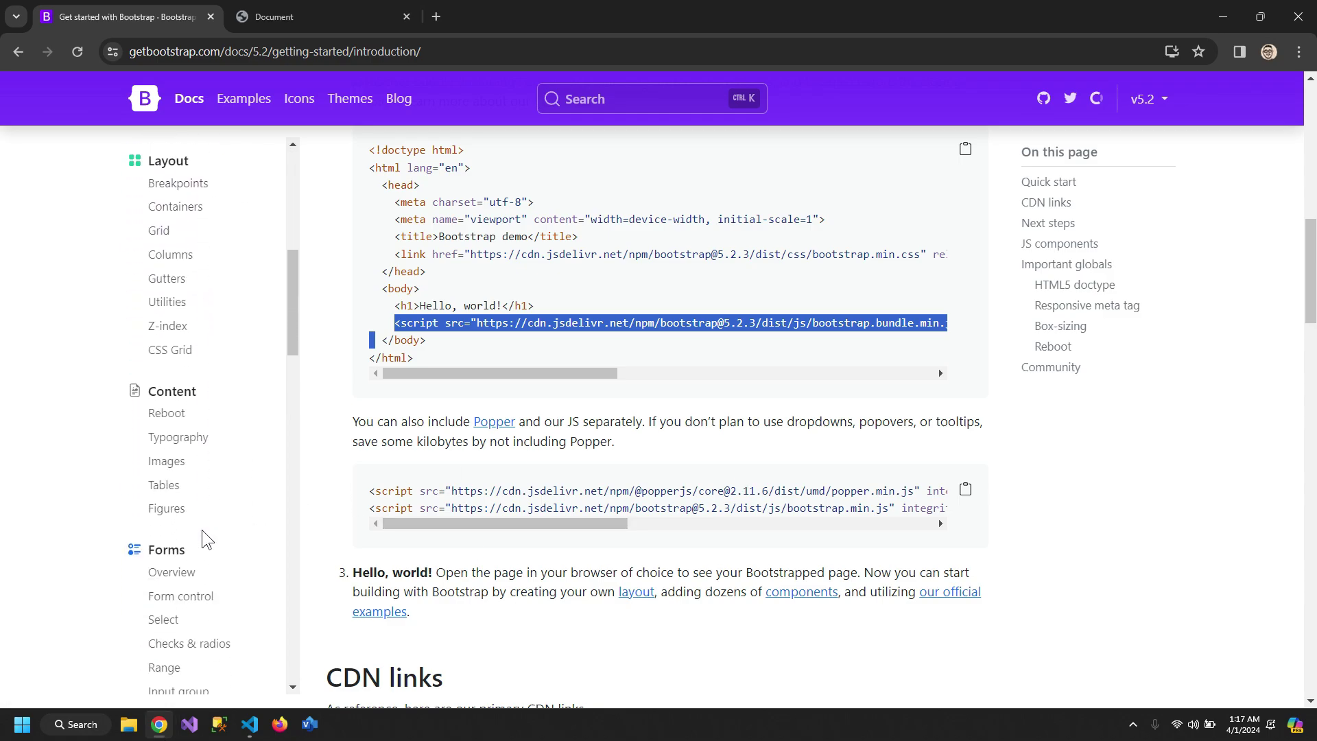
{"action": "scroll", "coordinate": [202, 531], "scroll_direction": "down", "scroll_amount": 3}
{"action": "scroll", "coordinate": [203, 525], "scroll_direction": "down", "scroll_amount": 2}
{"action": "scroll", "coordinate": [196, 535], "scroll_direction": "down", "scroll_amount": 1}
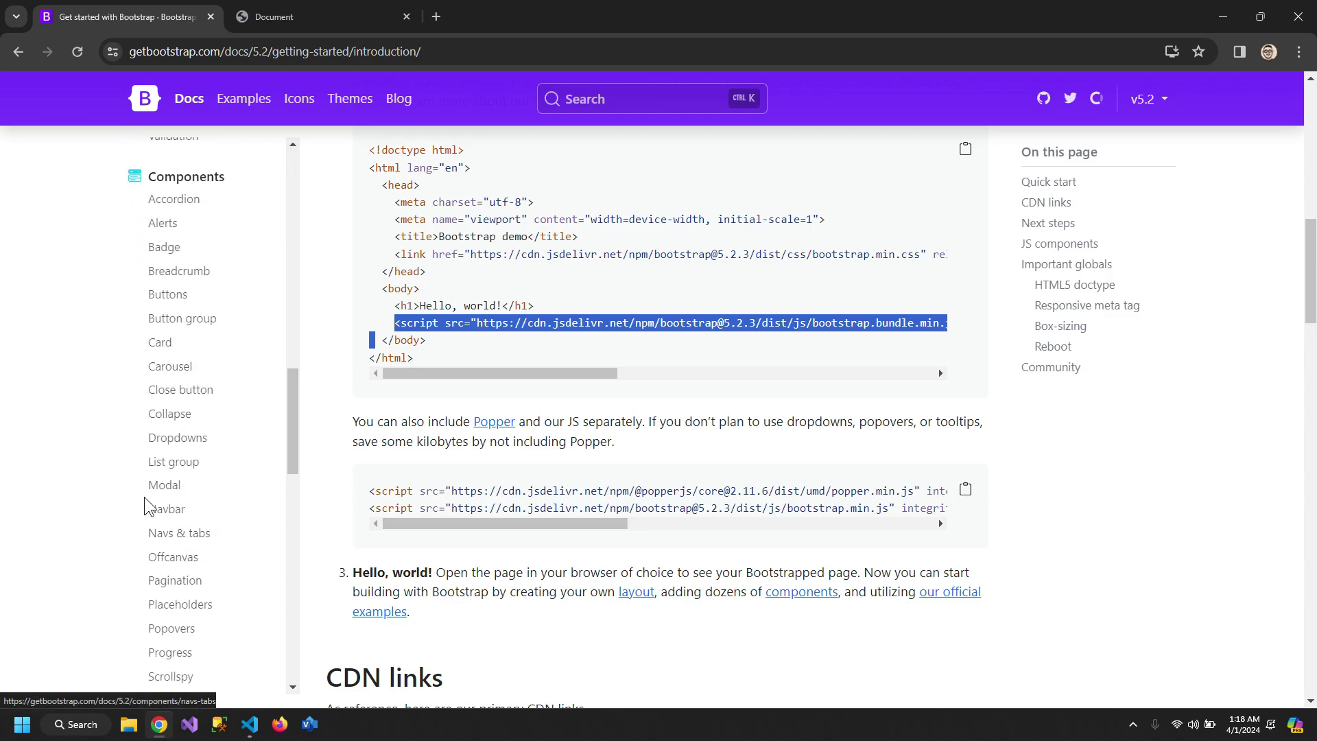
{"action": "left_click", "coordinate": [168, 490]}
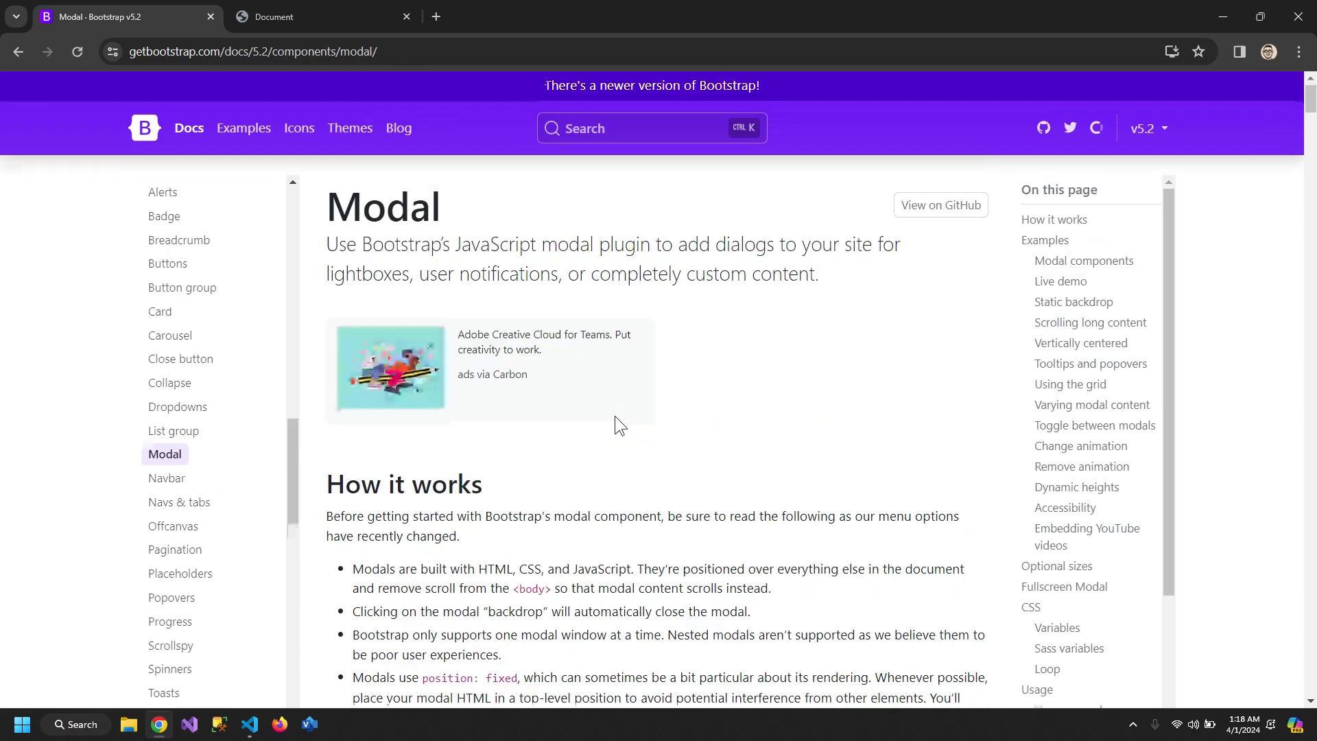
{"action": "scroll", "coordinate": [615, 423], "scroll_direction": "down", "scroll_amount": 3}
{"action": "scroll", "coordinate": [648, 422], "scroll_direction": "down", "scroll_amount": 3}
{"action": "scroll", "coordinate": [687, 422], "scroll_direction": "down", "scroll_amount": 3}
{"action": "scroll", "coordinate": [686, 424], "scroll_direction": "down", "scroll_amount": 3}
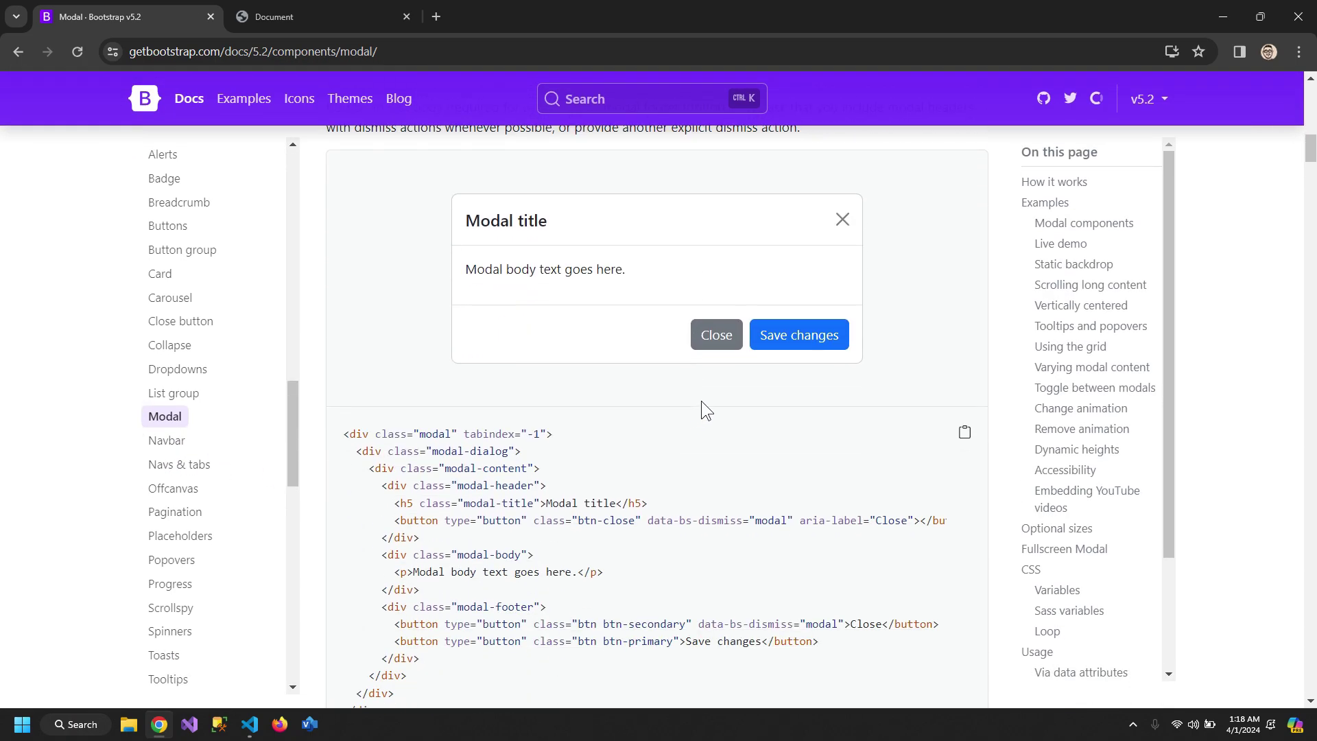
{"action": "left_click", "coordinate": [964, 429]}
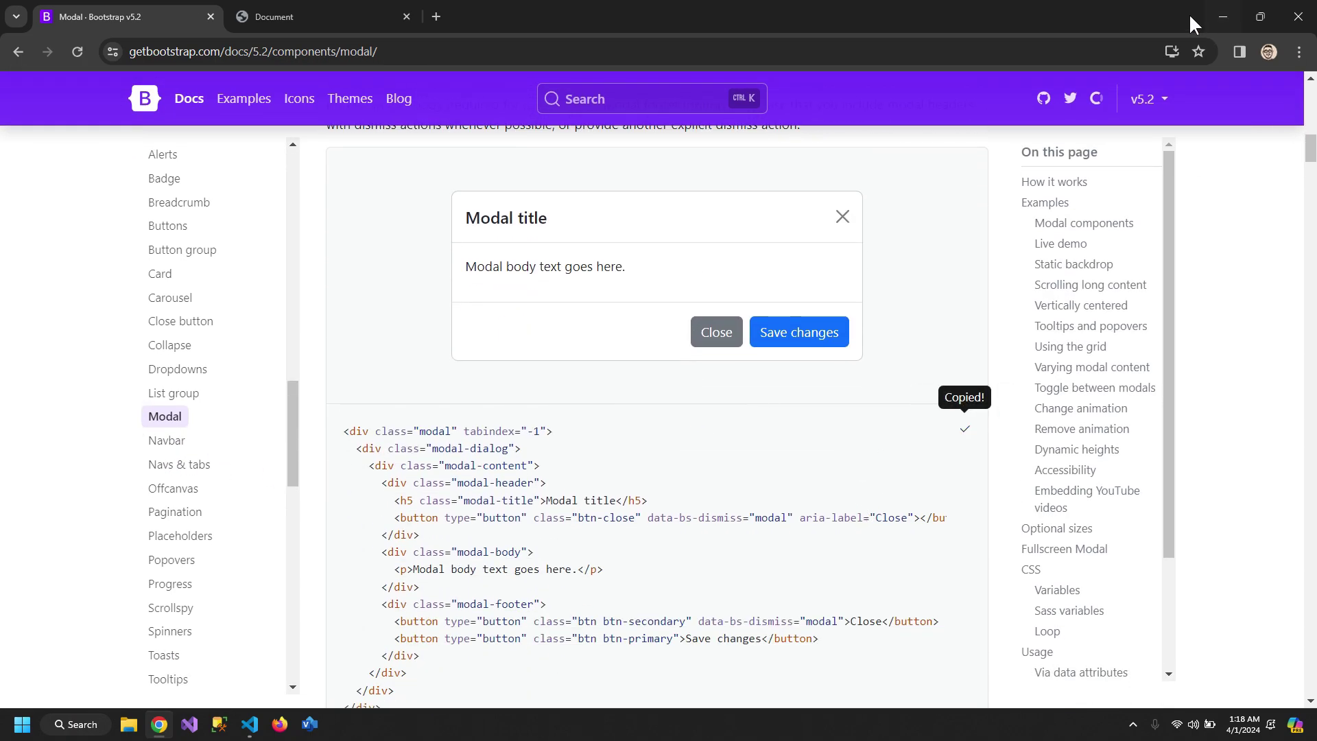
{"action": "left_click", "coordinate": [1223, 13]}
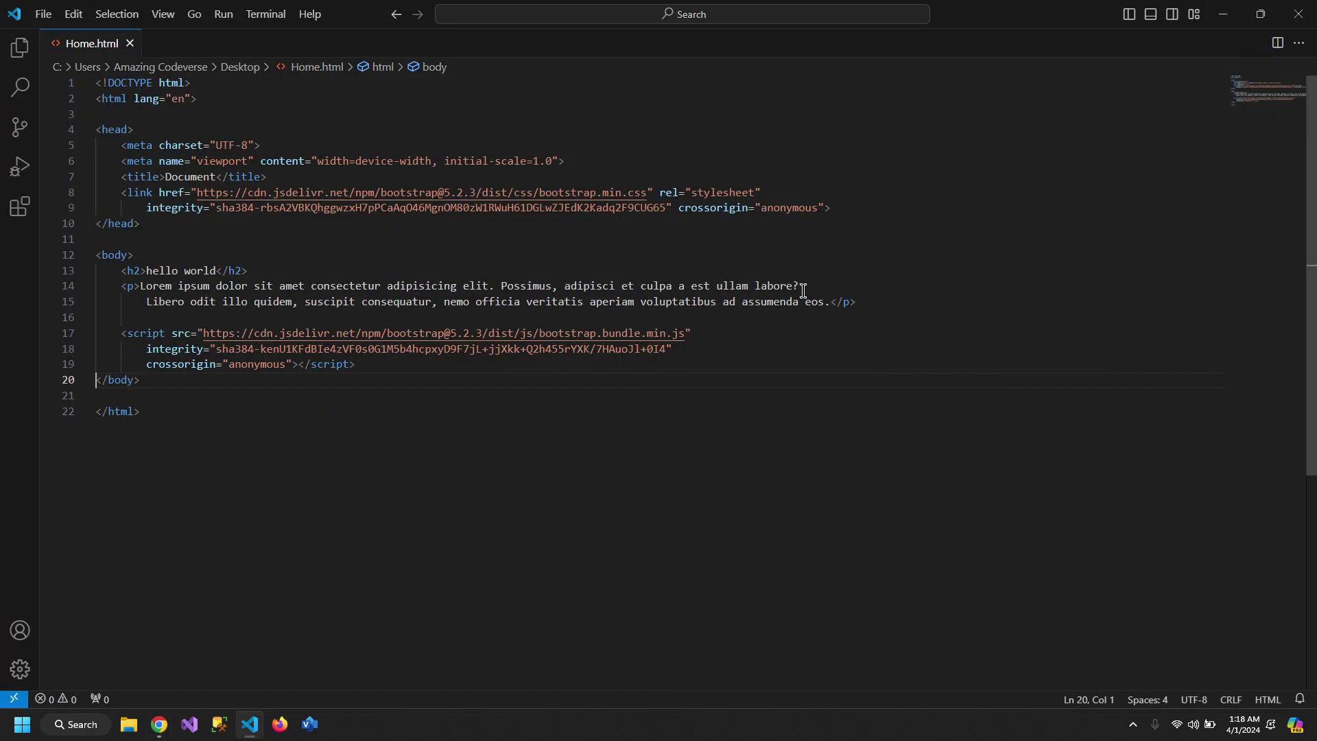
{"action": "left_click", "coordinate": [868, 303]}
- Paste the modal markup below the paragraph, reformat it, and add style="display: block;"
{"action": "key", "text": "Return"}
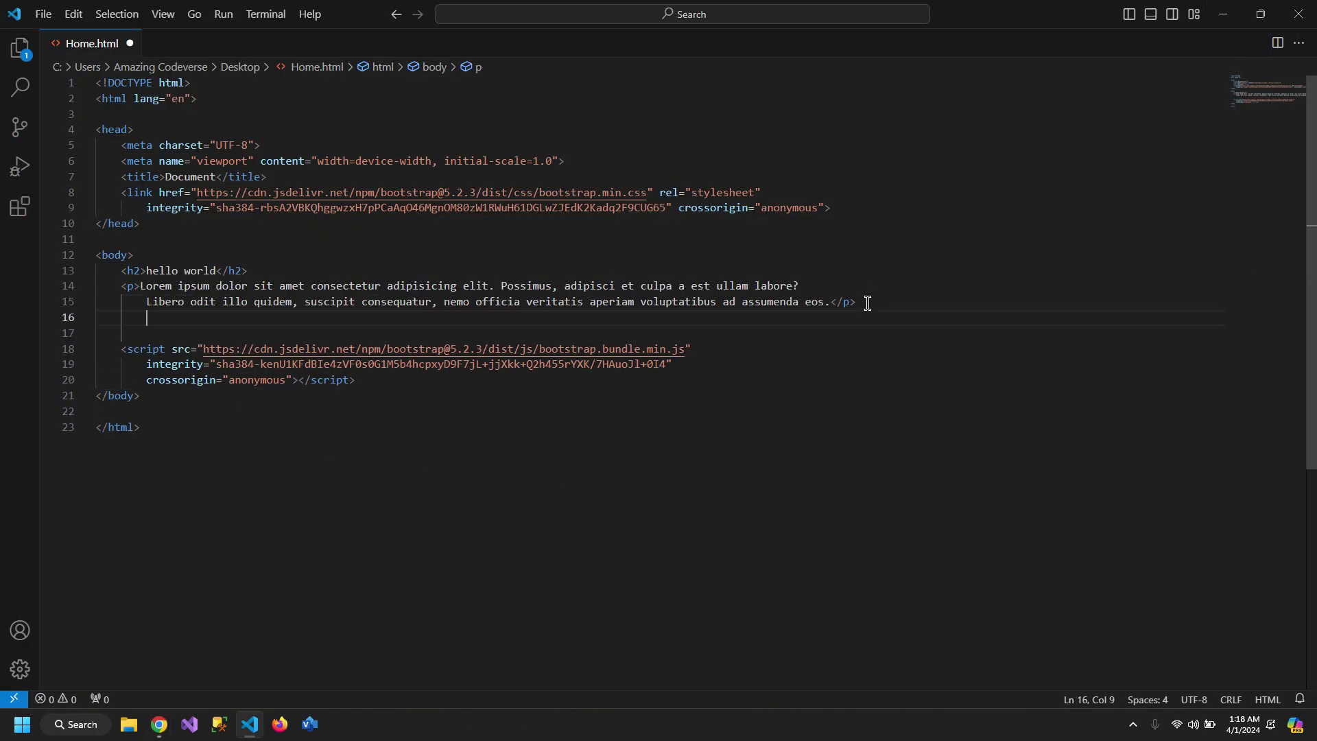
{"action": "key", "text": "Return"}
{"action": "key", "text": "ctrl+v"}
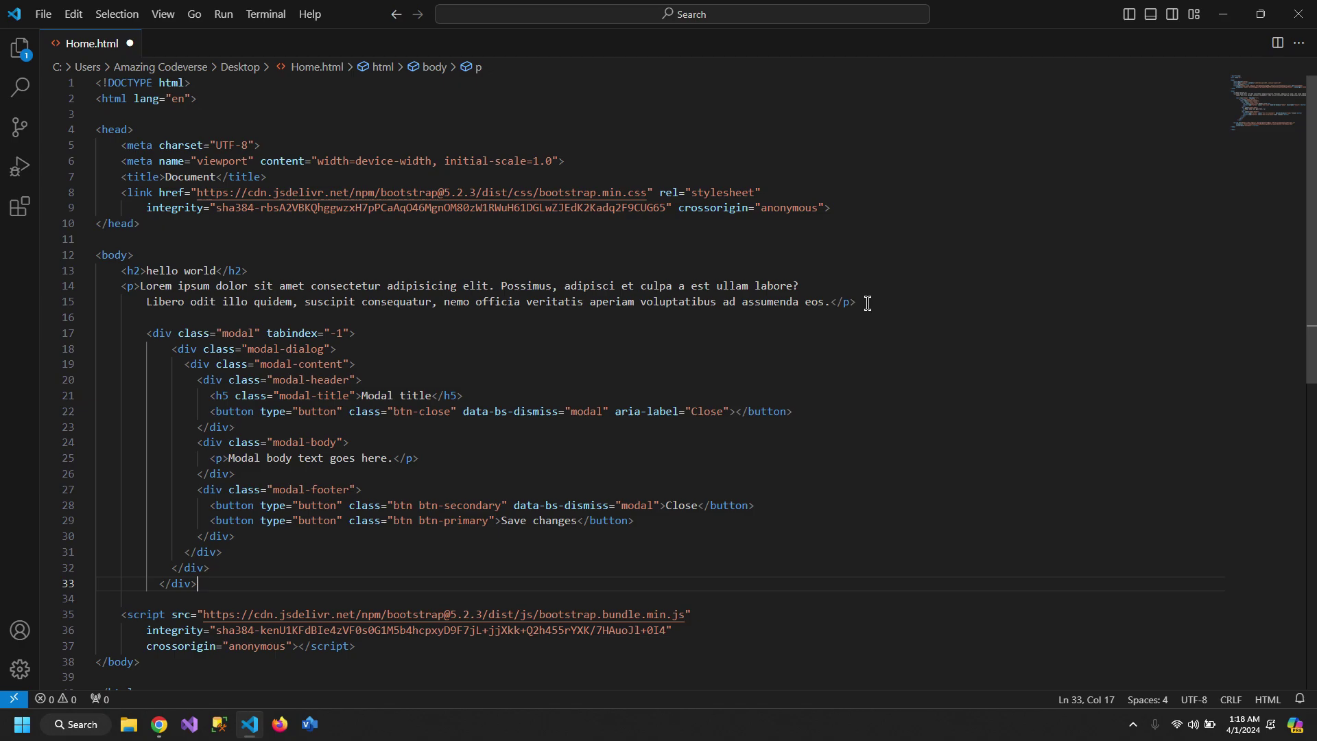
{"action": "key", "text": "shift+alt+f"}
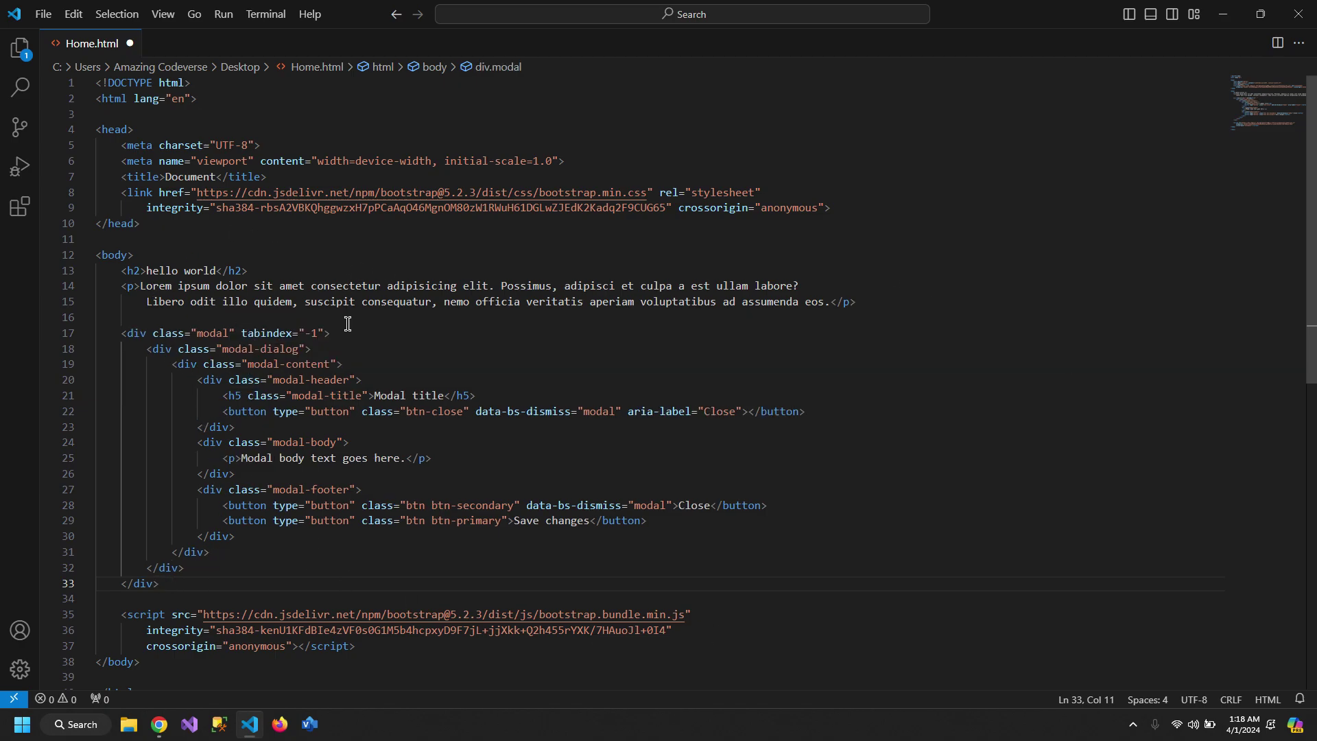
{"action": "type", "text": "st"}
{"action": "key", "text": "Return"}
{"action": "key", "text": "Return"}
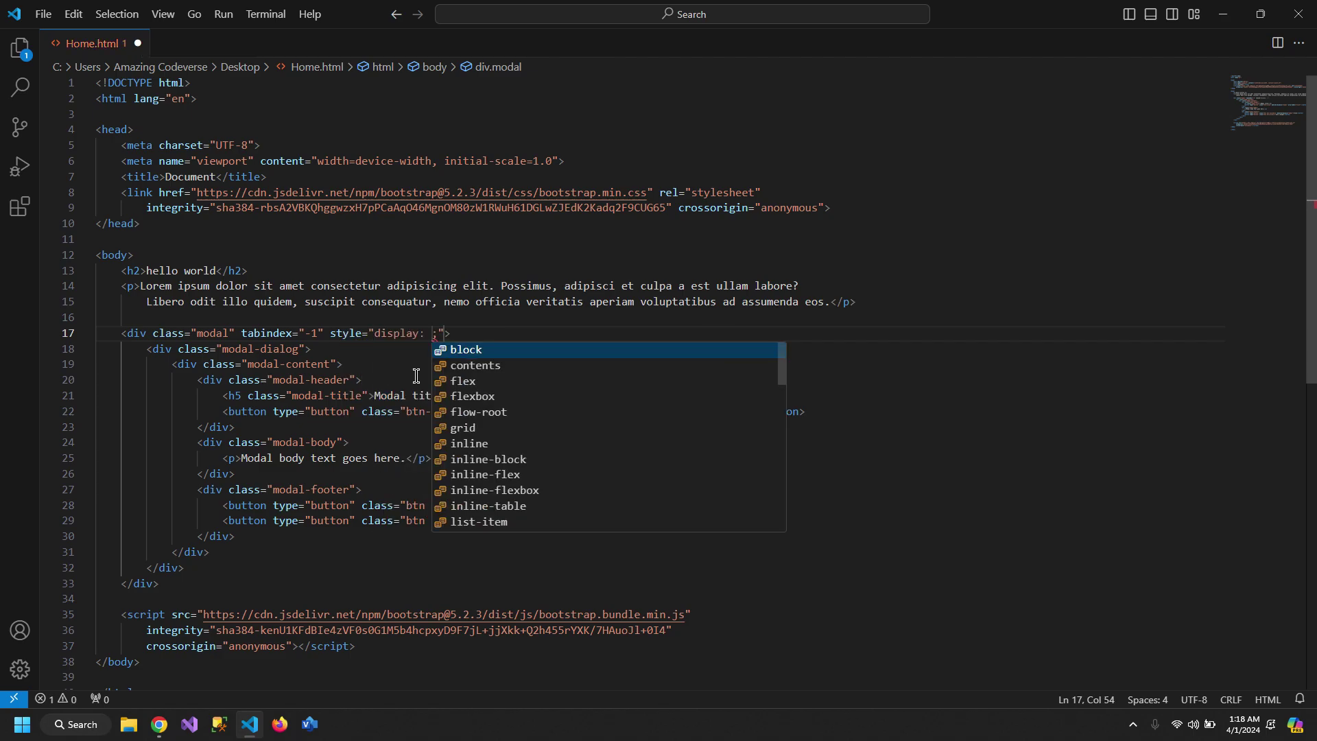
{"action": "key", "text": "Return"}
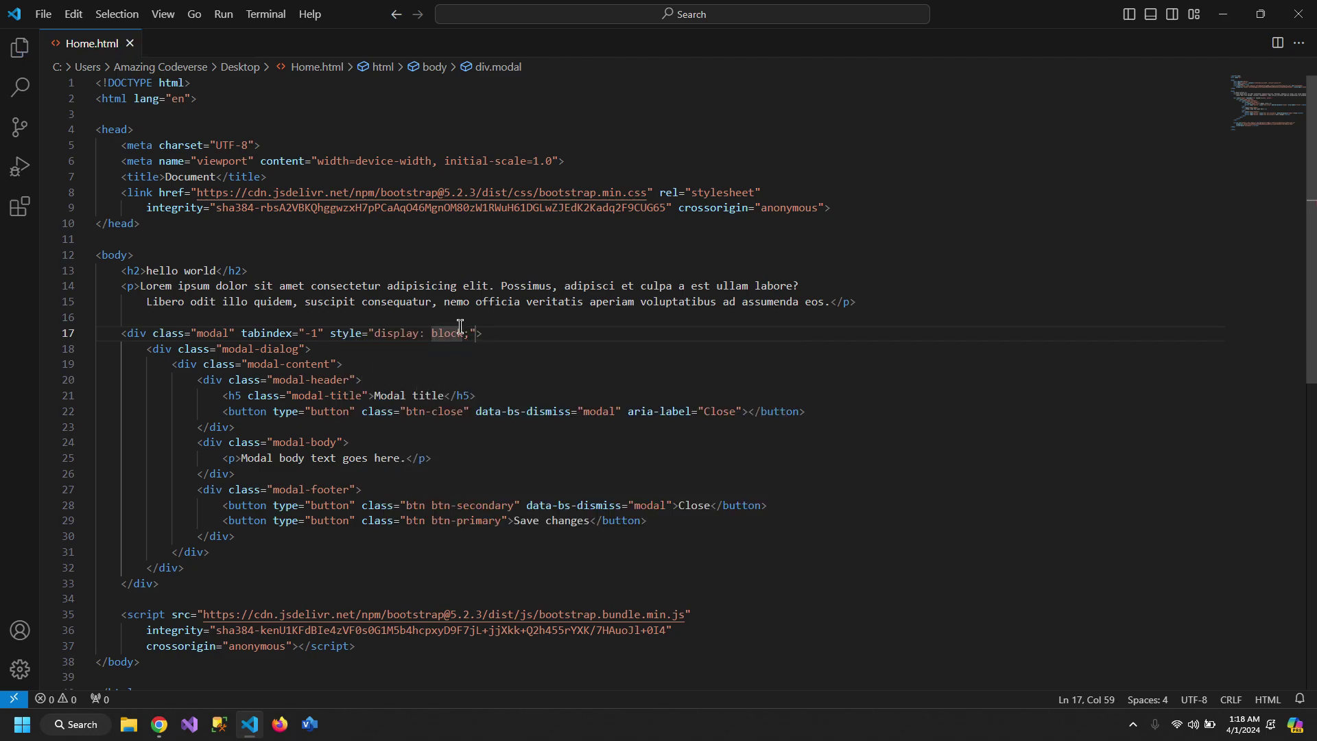
{"action": "type", "text": ";"}
- Reload the Home.html tab in Chrome to see the modal, then minimize the browser
{"action": "left_click", "coordinate": [160, 725]}
{"action": "left_click", "coordinate": [284, 17]}
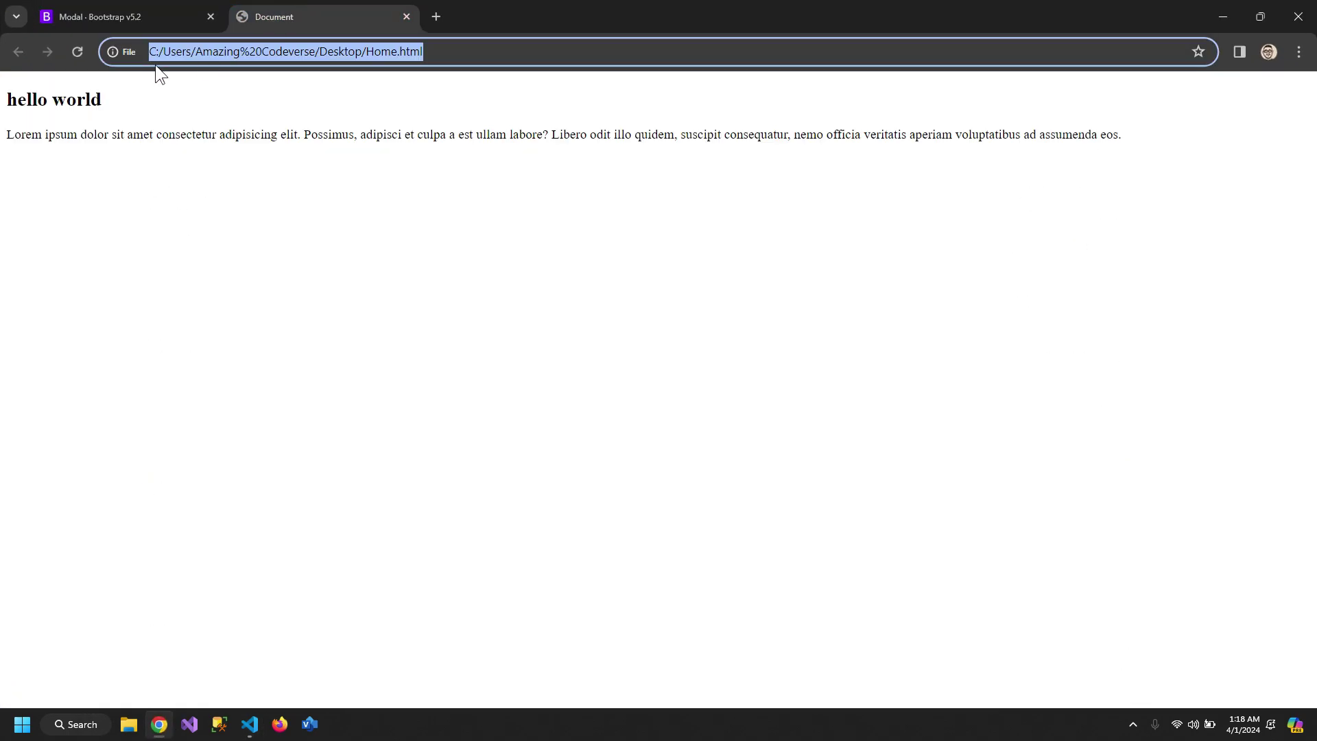
{"action": "left_click", "coordinate": [77, 52]}
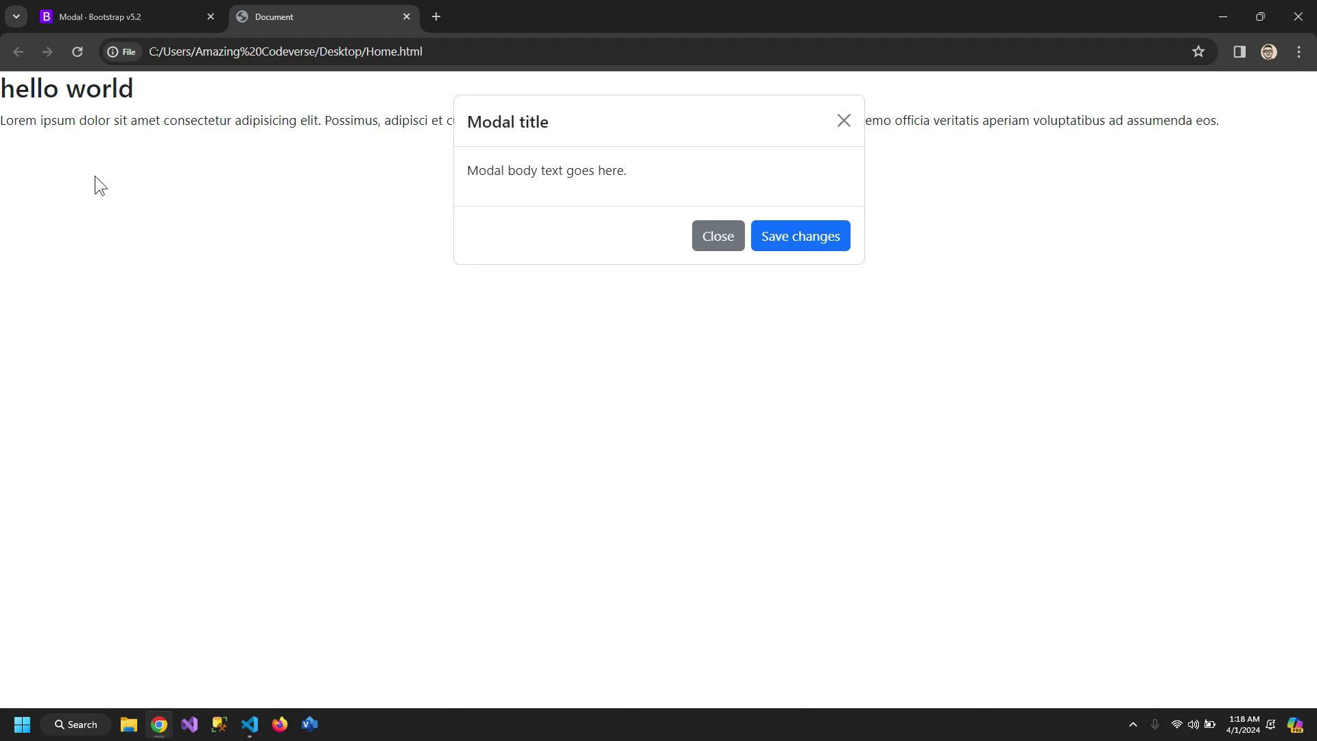
{"action": "left_click", "coordinate": [1223, 18]}
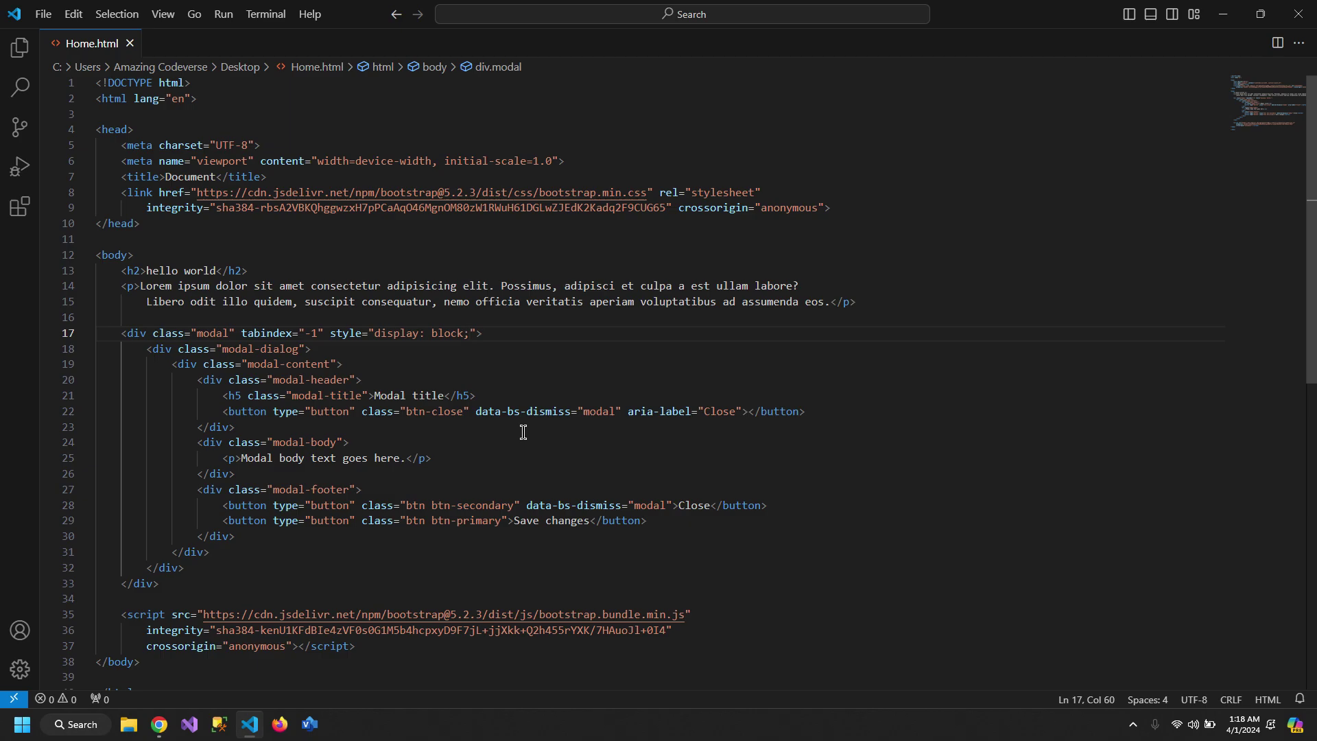
- Add the modal-fullscreen class to the modal-dialog div and save
{"action": "left_click", "coordinate": [303, 353]}
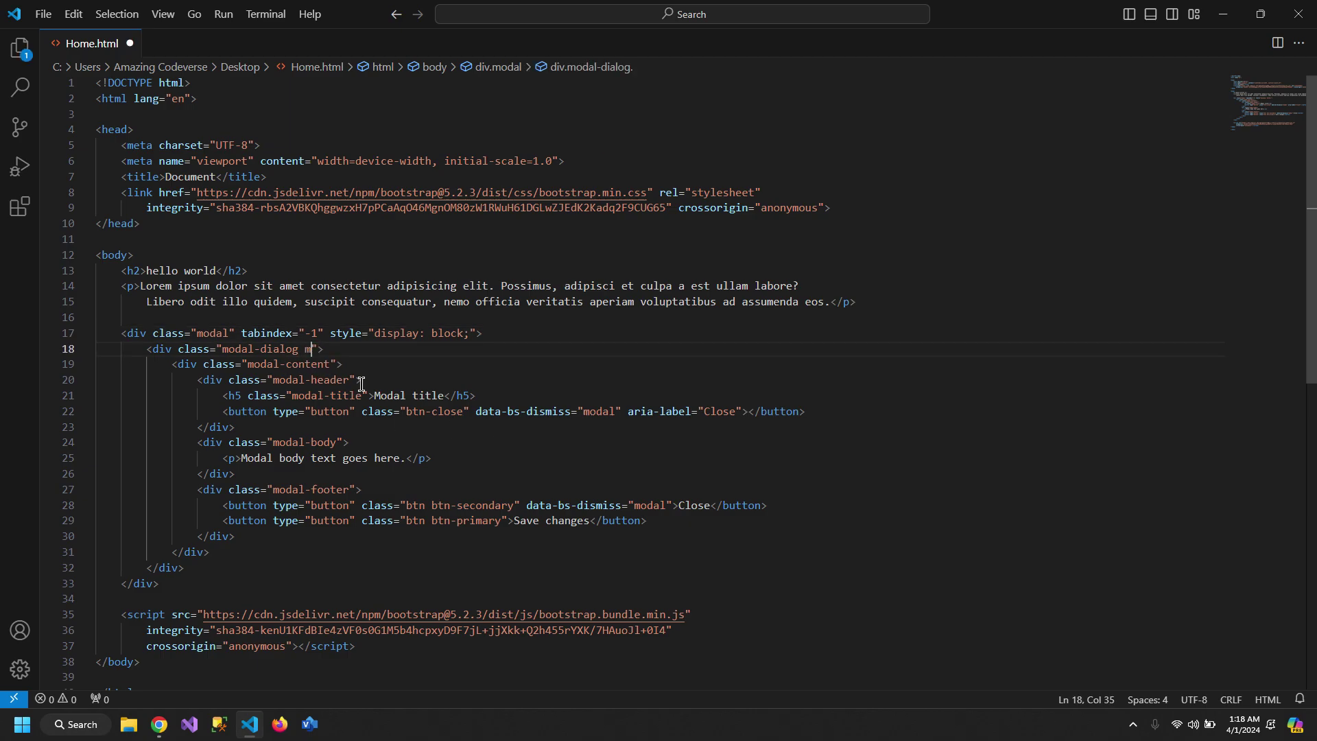
{"action": "type", "text": "odal"}
{"action": "key", "text": "Escape"}
{"action": "type", "text": "-fullscreen"}
{"action": "key", "text": "ctrl+s"}
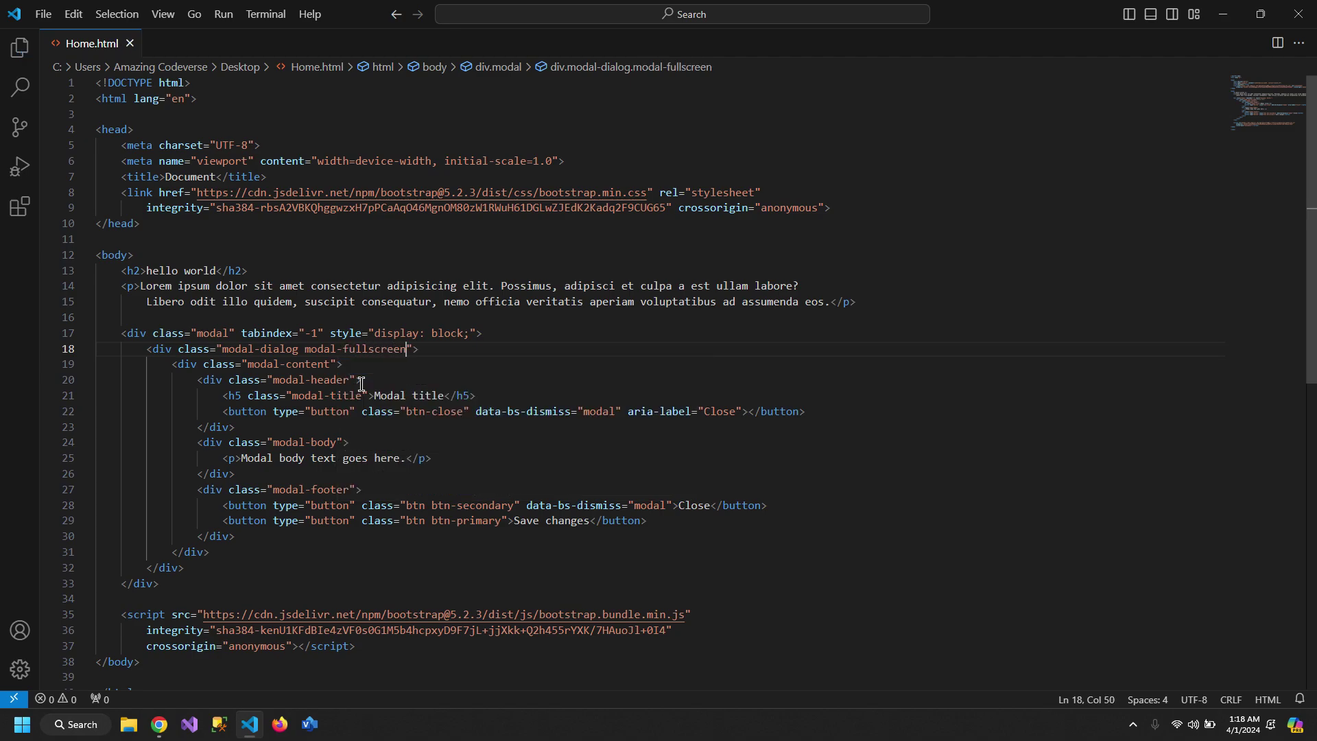
- Delete the modal-header and modal-footer blocks, then bring back the browser
{"action": "left_click", "coordinate": [197, 381]}
{"action": "key", "text": "shift+Down"}
{"action": "key", "text": "shift+Down"}
{"action": "key", "text": "shift+Down"}
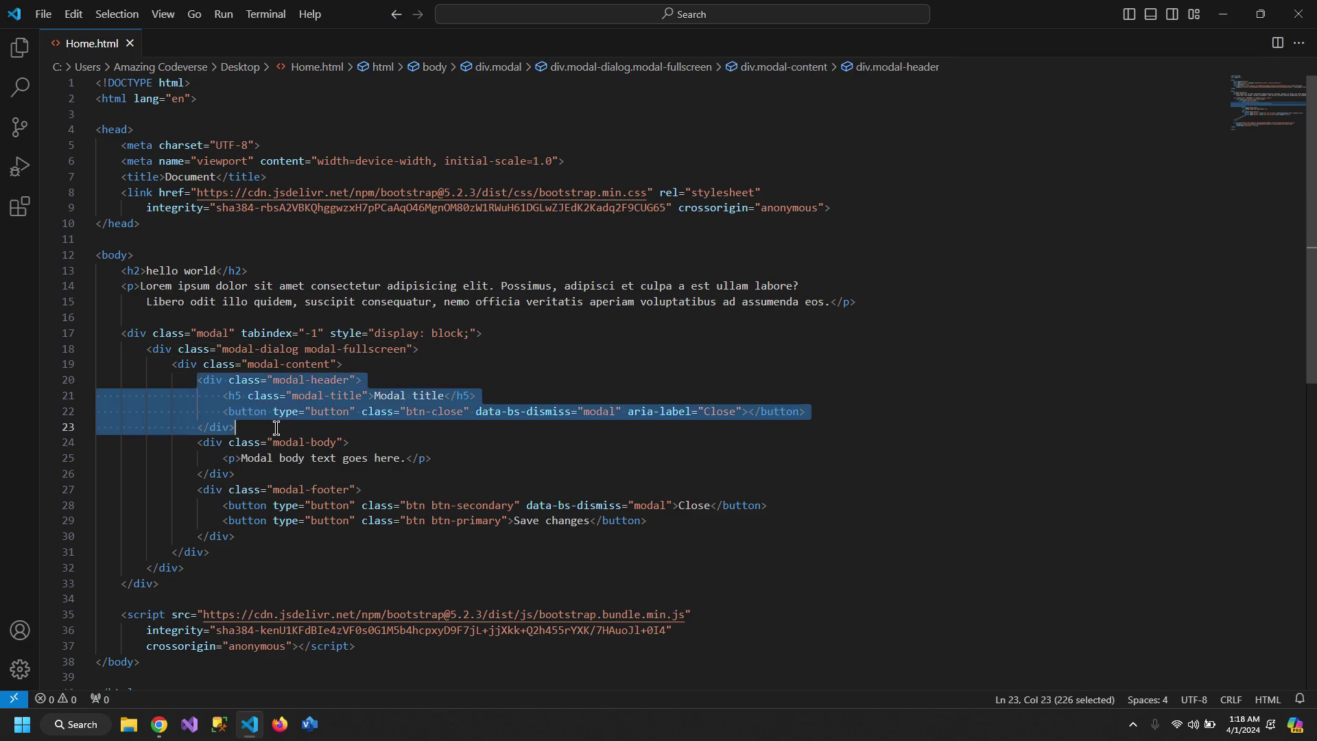
{"action": "key", "text": "Delete"}
{"action": "key", "text": "Home"}
{"action": "left_click", "coordinate": [200, 426]}
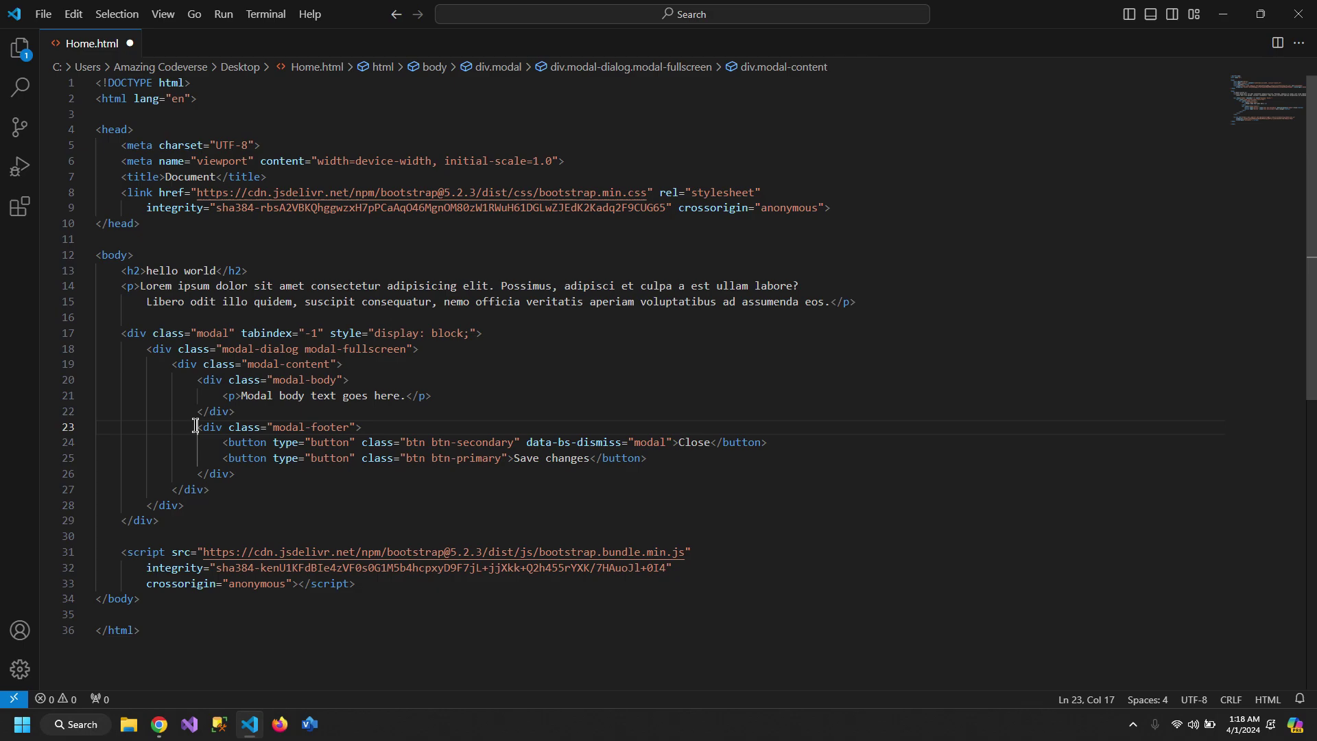
{"action": "left_click", "coordinate": [254, 477], "text": "shift"}
{"action": "key", "text": "Delete"}
{"action": "key", "text": "shift+Home"}
{"action": "key", "text": "Delete"}
{"action": "key", "text": "Delete"}
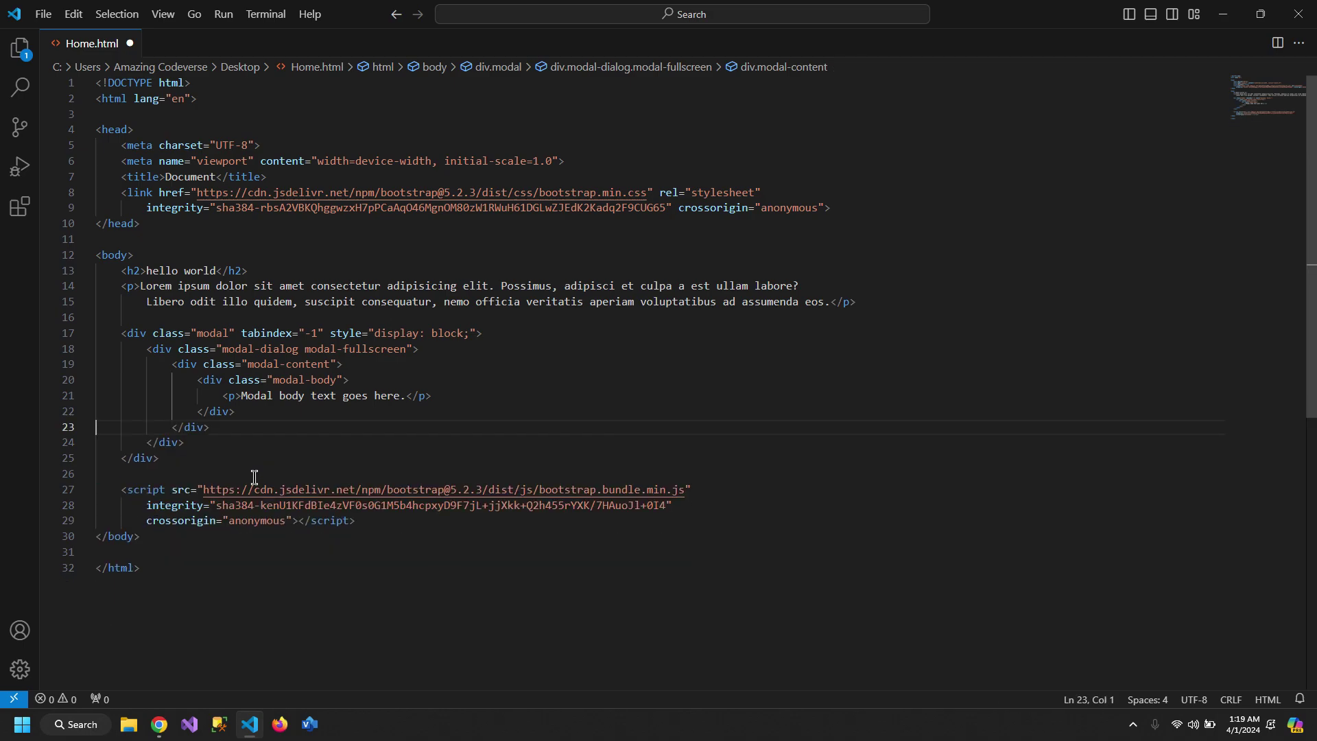
{"action": "left_click", "coordinate": [159, 723]}
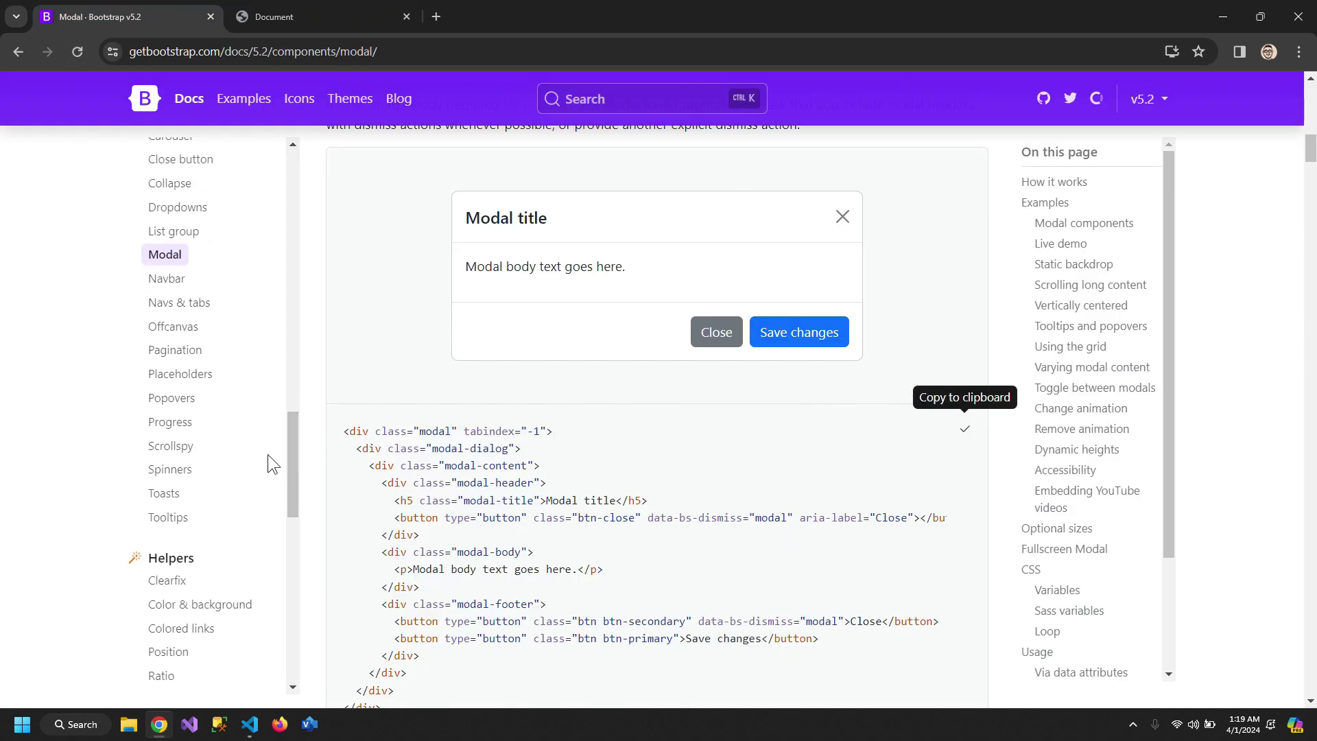
- Open the Spinners docs page and select the custom-sized border spinner markup
{"action": "left_click", "coordinate": [186, 471]}
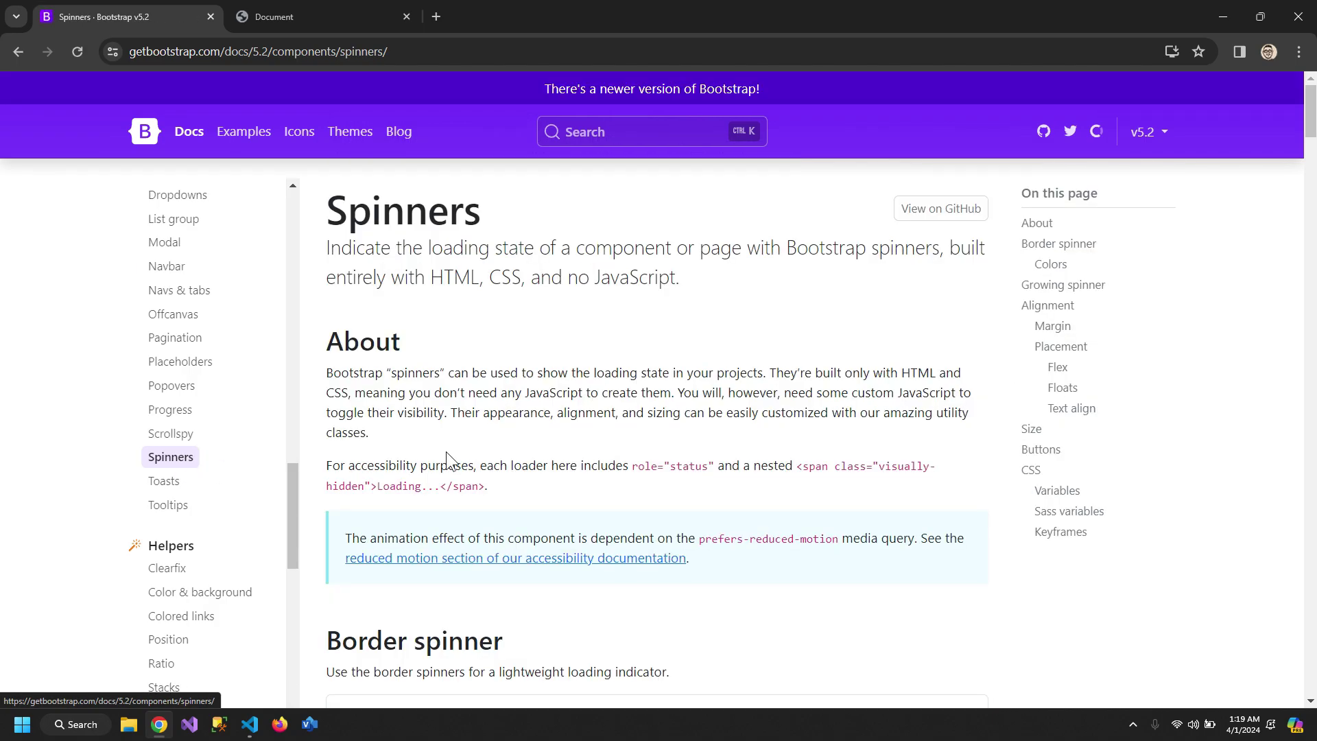
{"action": "scroll", "coordinate": [446, 452], "scroll_direction": "down", "scroll_amount": 4}
{"action": "scroll", "coordinate": [446, 452], "scroll_direction": "down", "scroll_amount": 7}
{"action": "scroll", "coordinate": [450, 460], "scroll_direction": "down", "scroll_amount": 2}
{"action": "scroll", "coordinate": [450, 459], "scroll_direction": "down", "scroll_amount": 5}
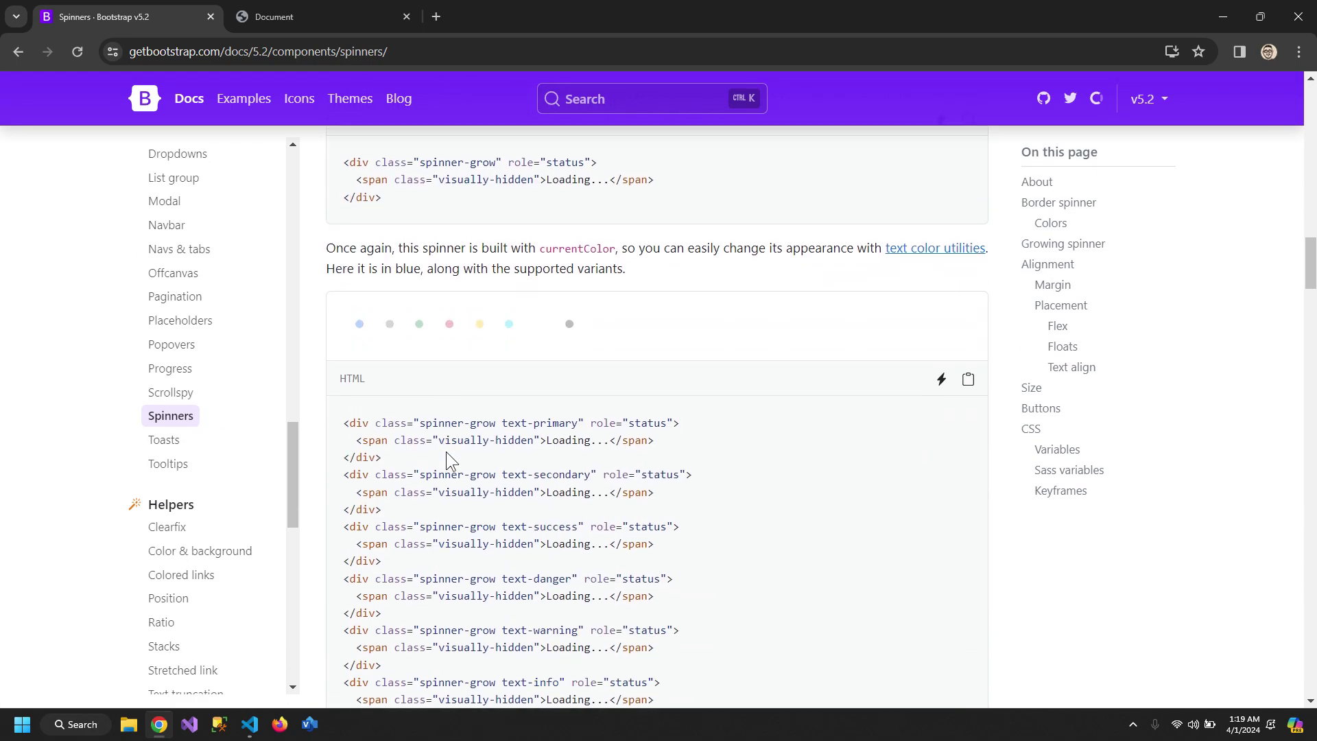
{"action": "scroll", "coordinate": [450, 460], "scroll_direction": "down", "scroll_amount": 5}
{"action": "scroll", "coordinate": [450, 459], "scroll_direction": "down", "scroll_amount": 3}
{"action": "scroll", "coordinate": [445, 453], "scroll_direction": "down", "scroll_amount": 3}
{"action": "scroll", "coordinate": [446, 453], "scroll_direction": "down", "scroll_amount": 4}
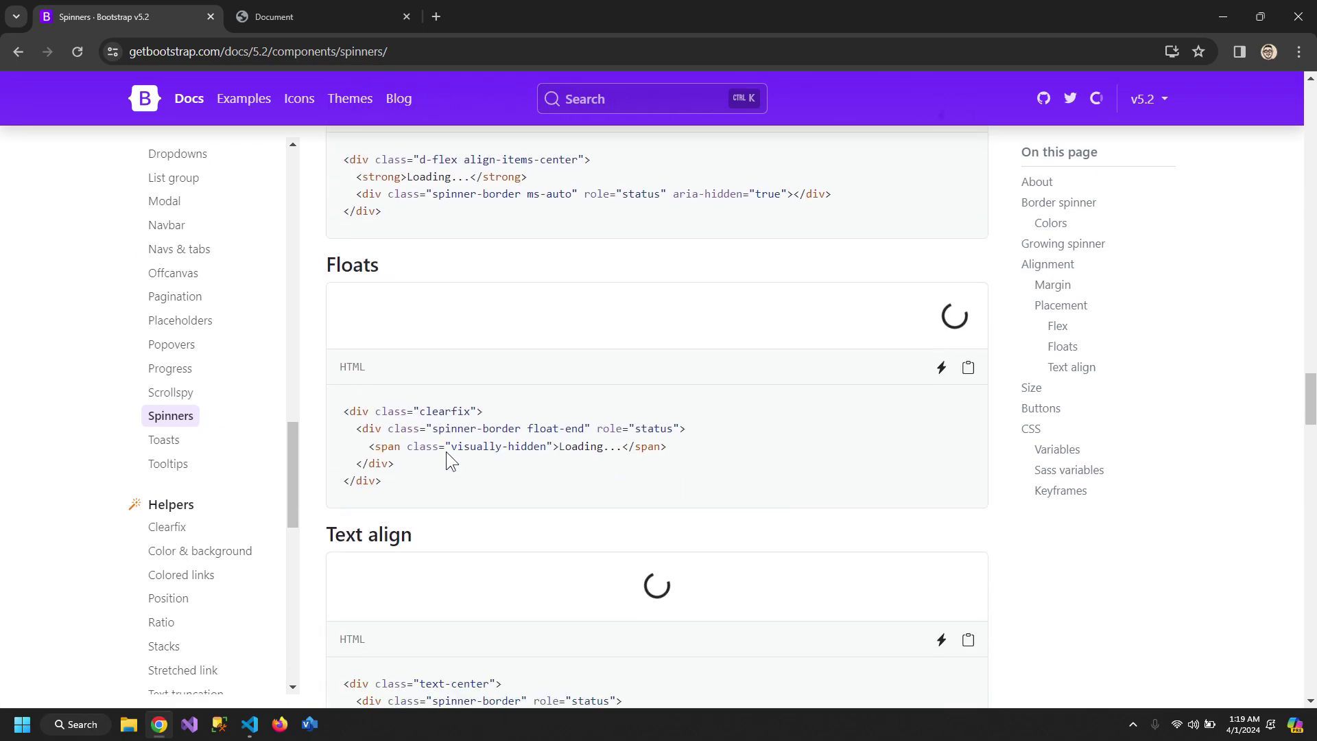
{"action": "scroll", "coordinate": [445, 453], "scroll_direction": "down", "scroll_amount": 2}
{"action": "scroll", "coordinate": [445, 452], "scroll_direction": "down", "scroll_amount": 3}
{"action": "scroll", "coordinate": [446, 452], "scroll_direction": "down", "scroll_amount": 3}
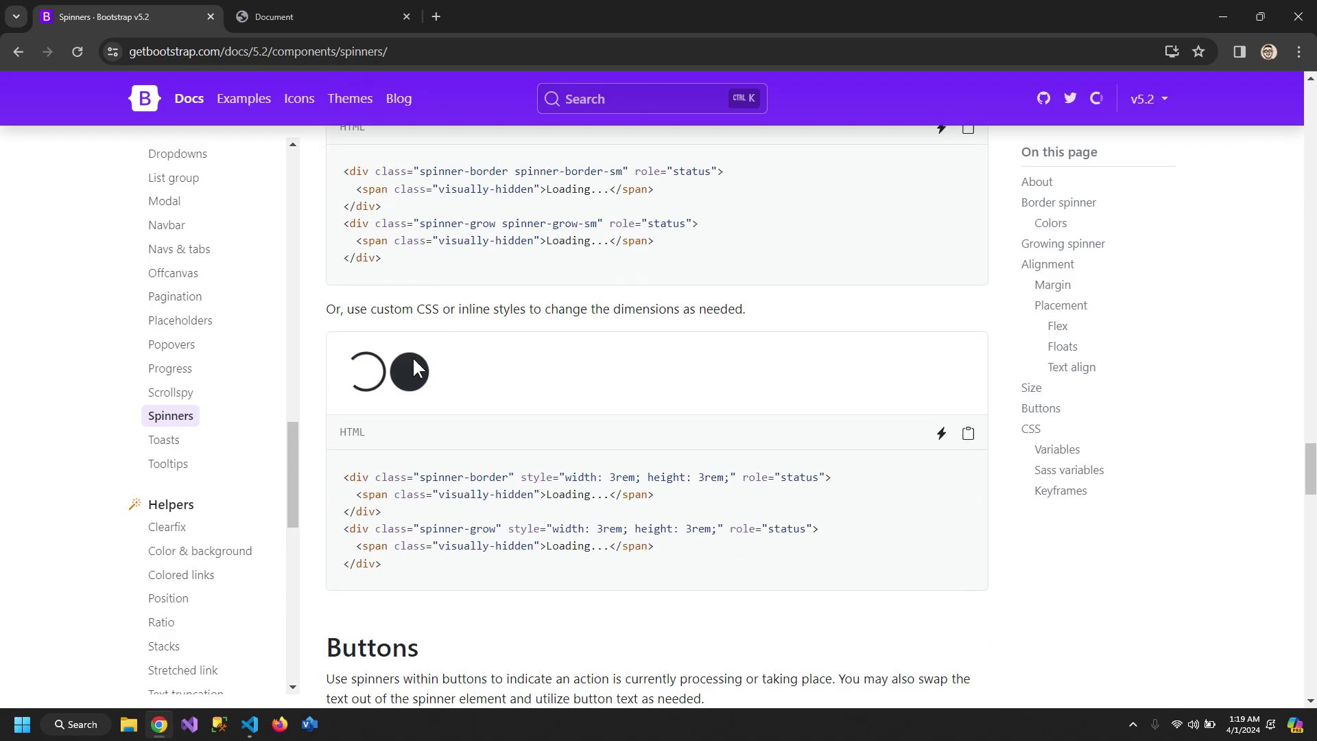
{"action": "left_click_drag", "start_coordinate": [389, 506], "coordinate": [343, 476]}
{"action": "key", "text": "ctrl+c"}
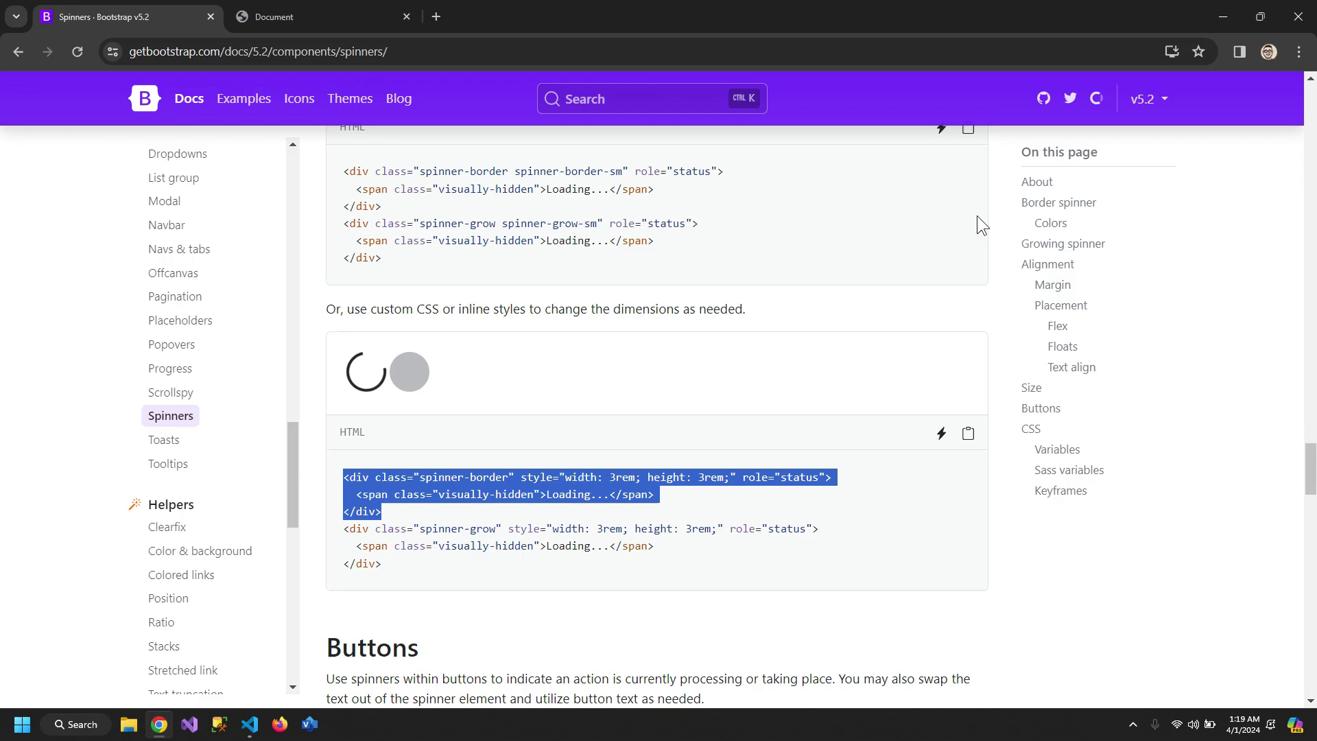
- Replace the modal body paragraph with the pasted border spinner and preview it
{"action": "left_click", "coordinate": [1211, 15]}
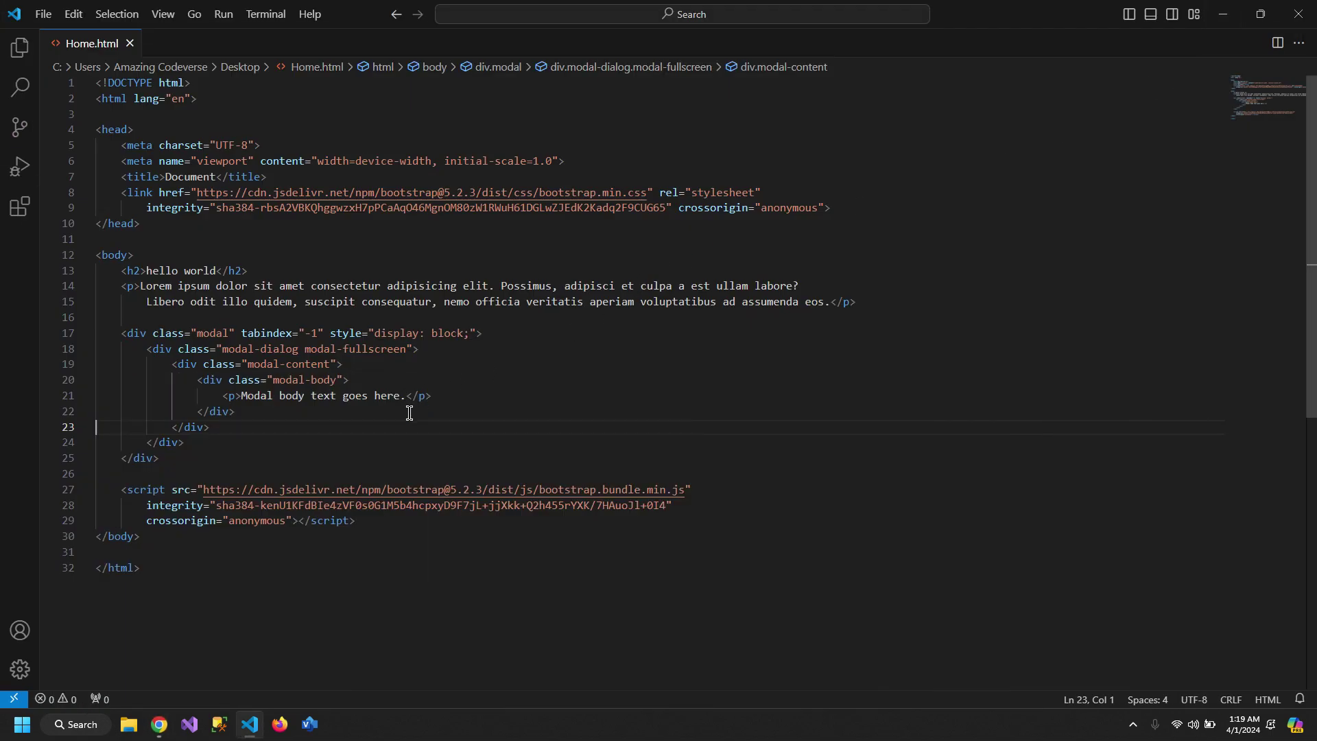
{"action": "left_click_drag", "start_coordinate": [459, 398], "coordinate": [224, 398]}
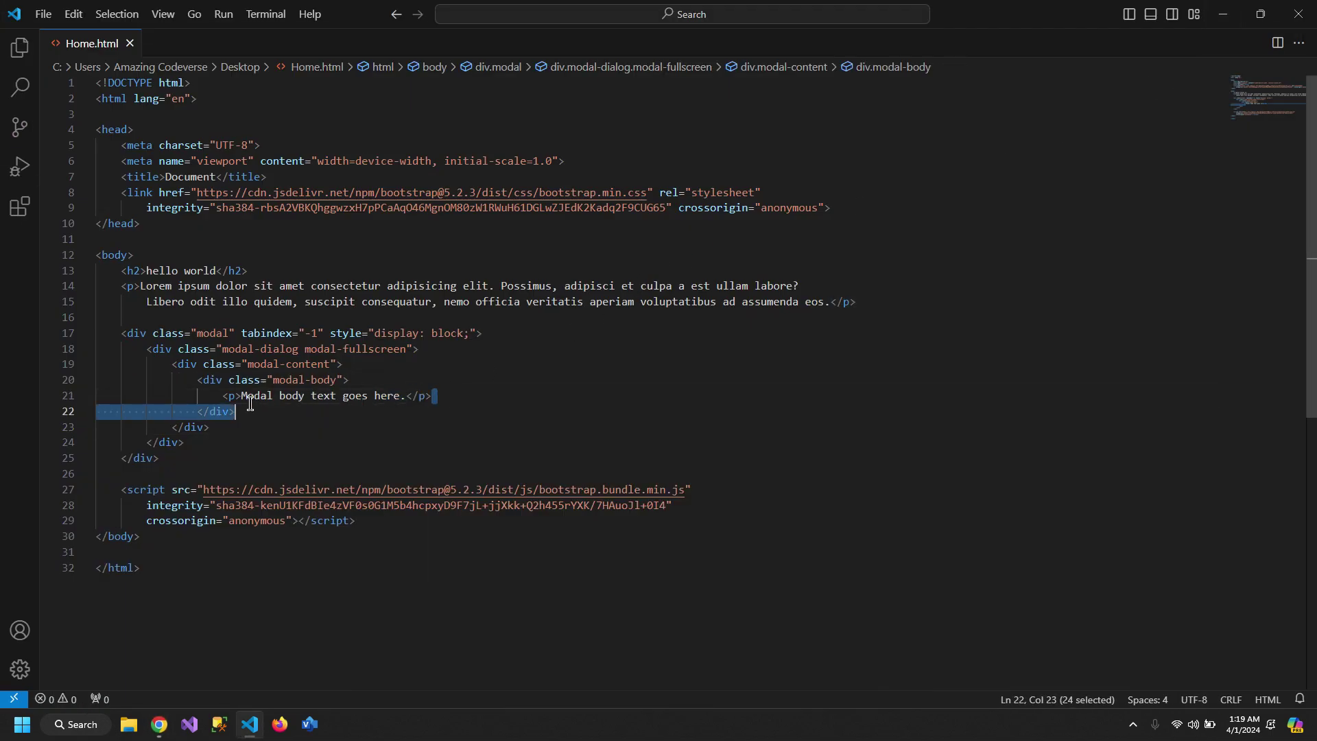
{"action": "key", "text": "ctrl+v"}
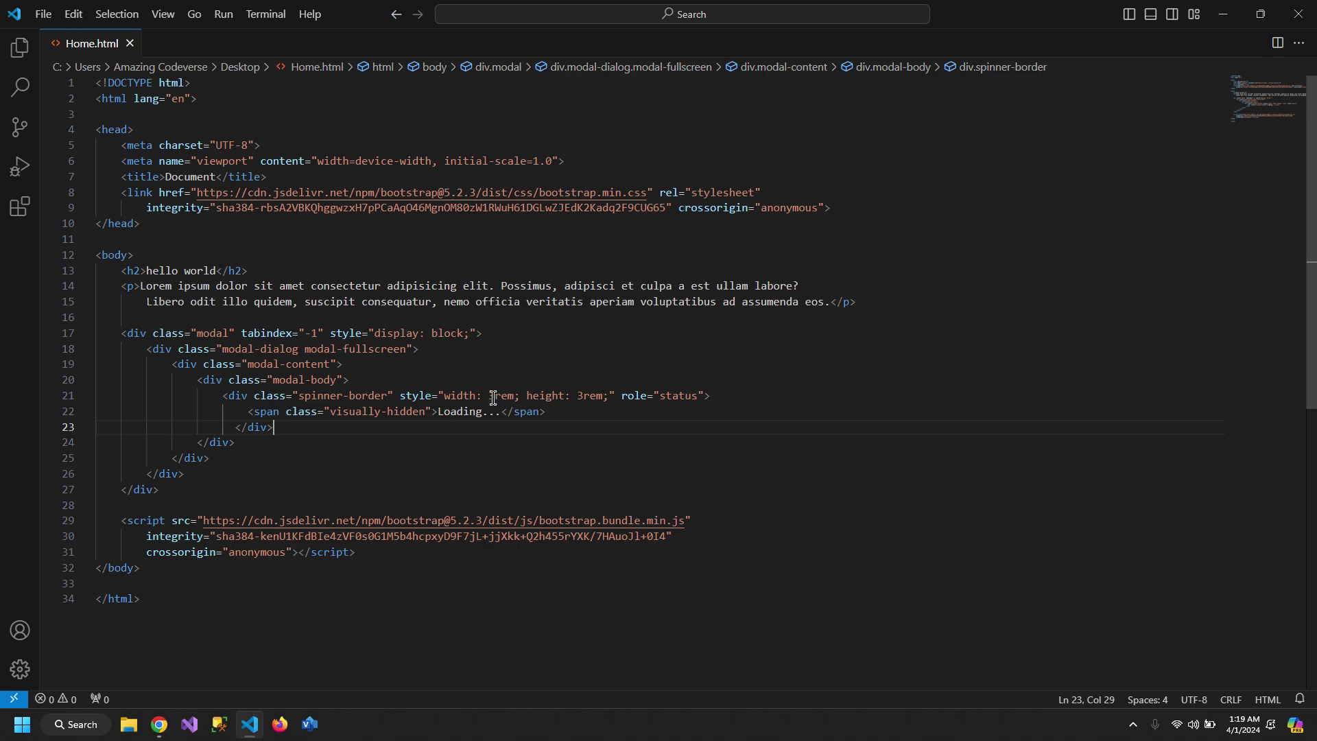
{"action": "left_click", "coordinate": [584, 397]}
{"action": "mouse_move", "coordinate": [543, 397]}
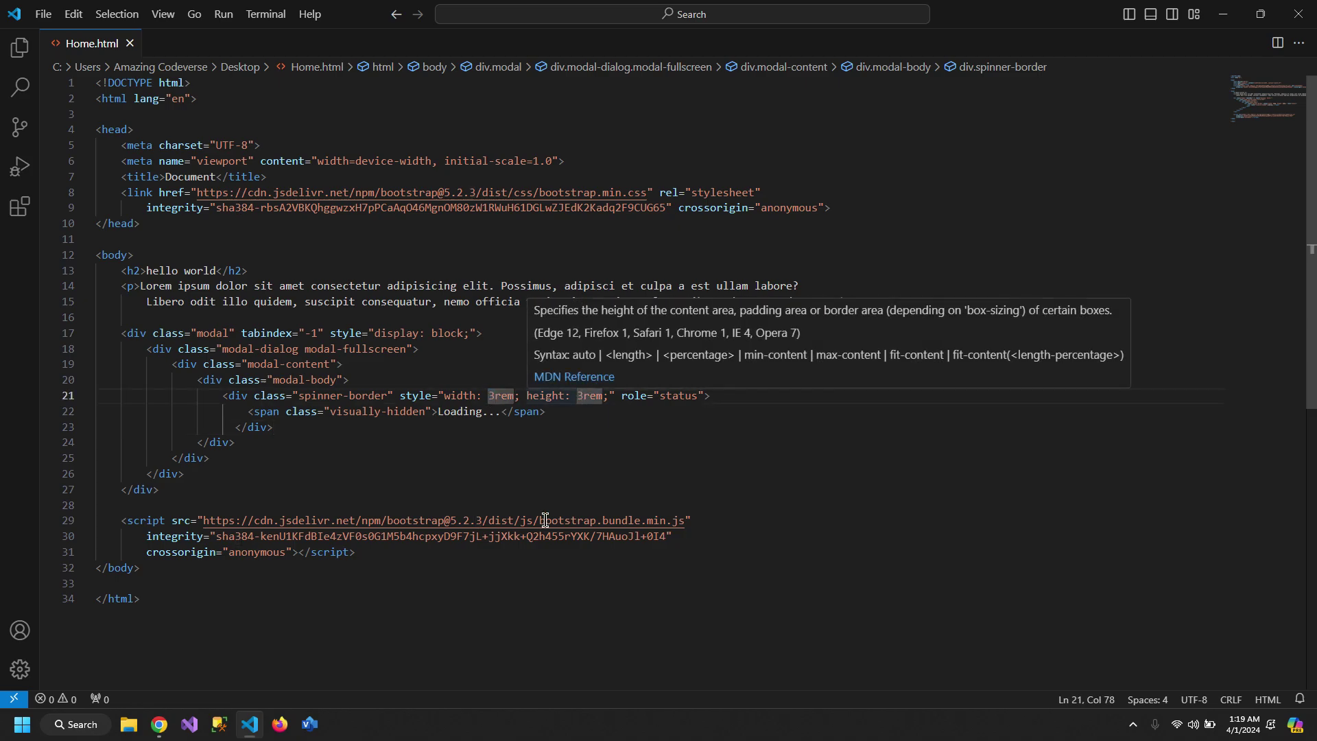
{"action": "key", "text": "alt+Tab"}
{"action": "left_click", "coordinate": [303, 12]}
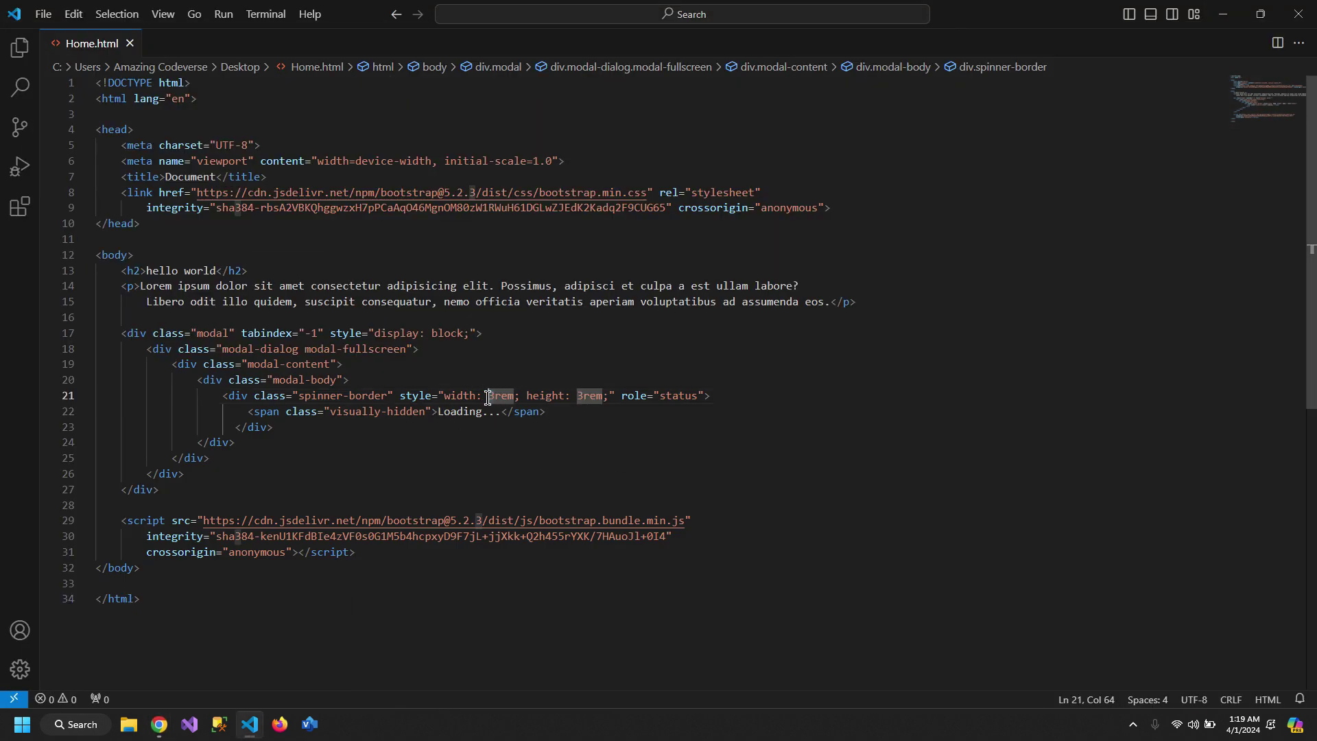
- Change the spinner width and height to 6rem and save
{"action": "key", "text": "BackSpace"}
{"action": "type", "text": "6"}
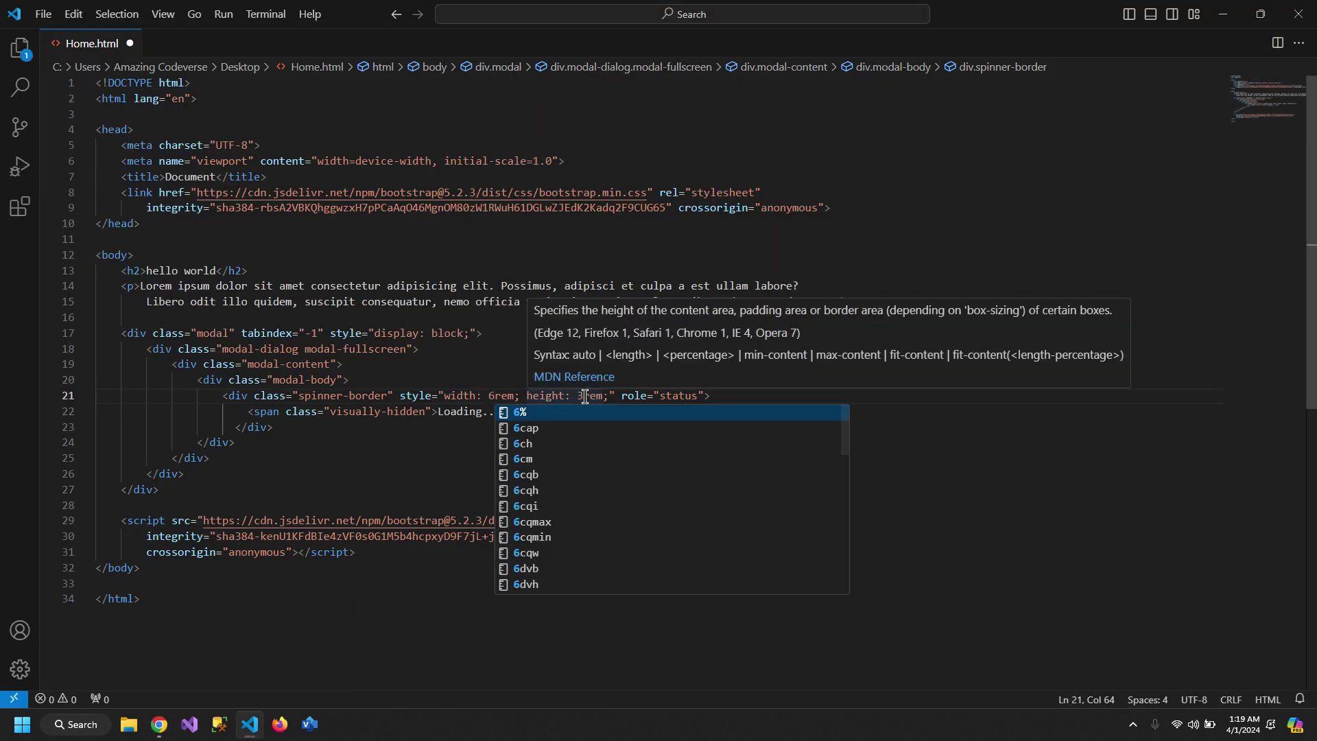
{"action": "left_click", "coordinate": [588, 398]}
{"action": "key", "text": "BackSpace"}
{"action": "type", "text": "6"}
{"action": "key", "text": "ctrl+s"}
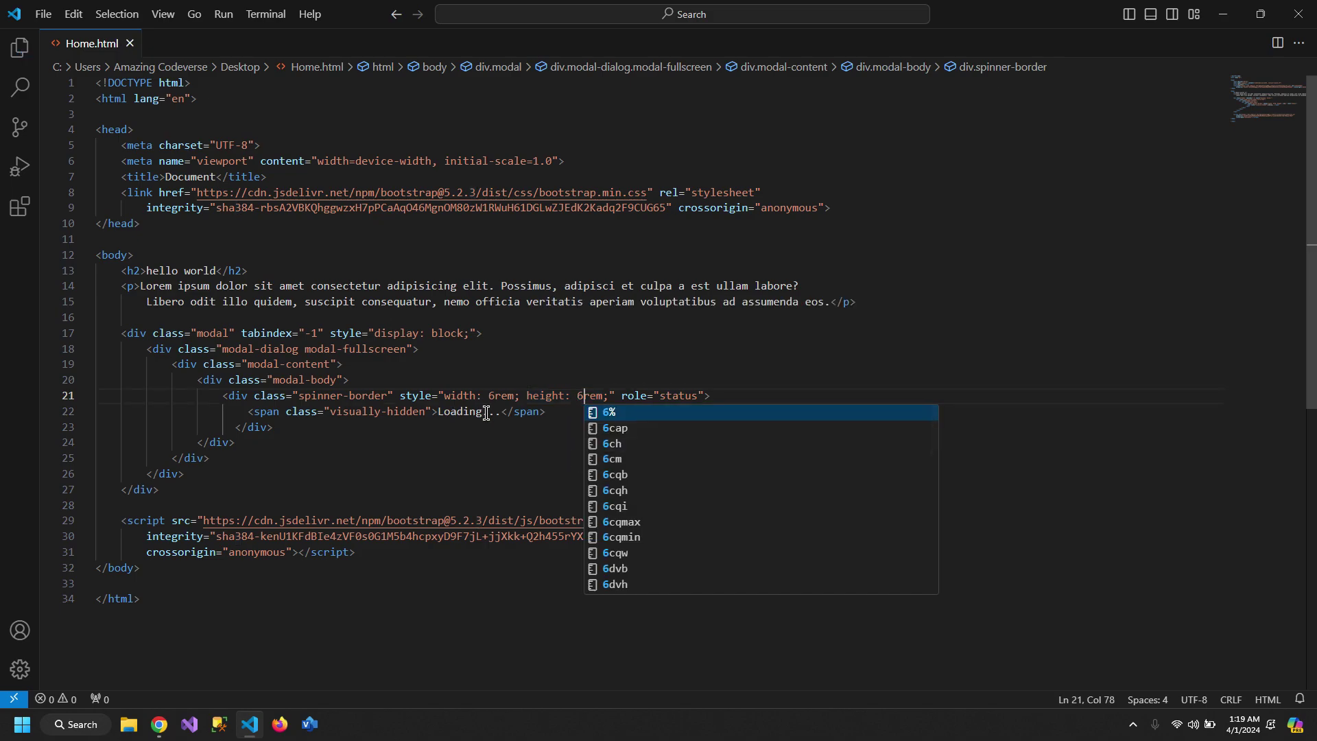
- Change the spinner width and height to 5rem and save
{"action": "left_click", "coordinate": [532, 466]}
{"action": "left_click", "coordinate": [494, 397]}
{"action": "key", "text": "BackSpace"}
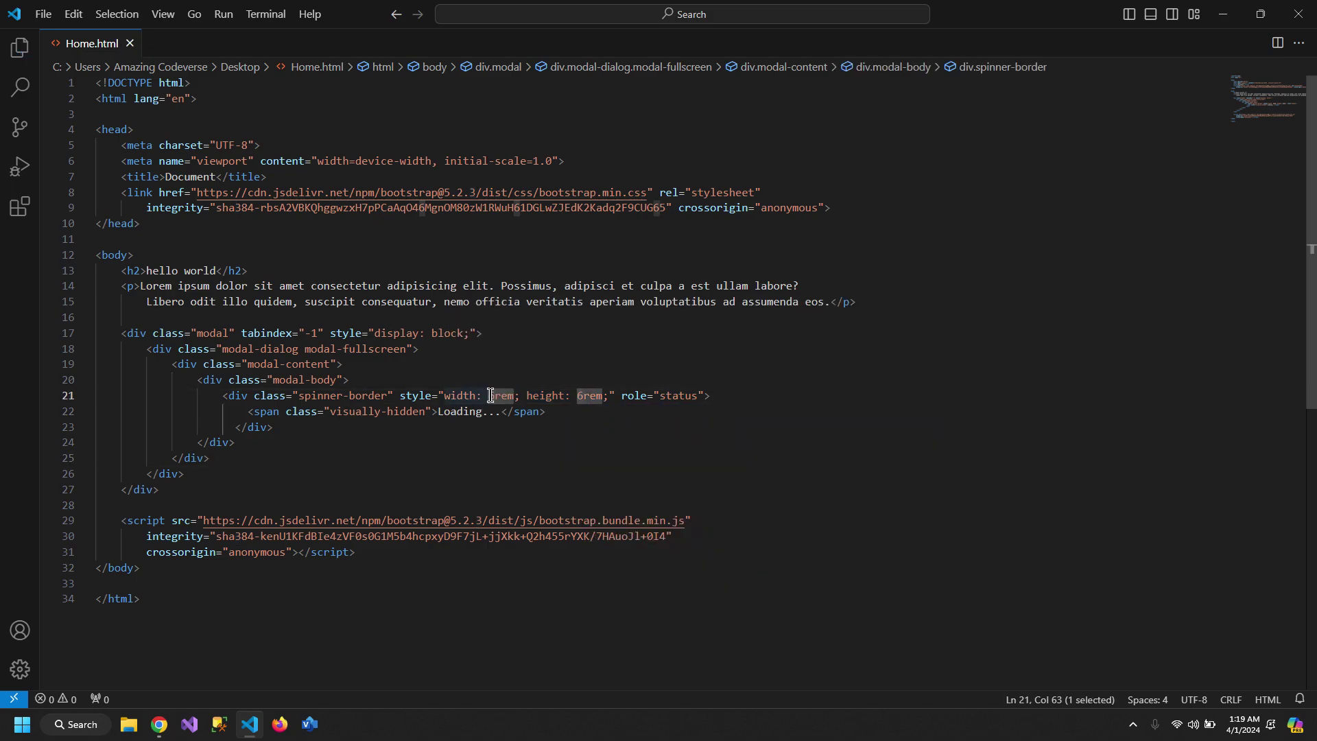
{"action": "type", "text": "5"}
{"action": "left_click", "coordinate": [581, 396]}
{"action": "key", "text": "BackSpace"}
{"action": "type", "text": "5"}
{"action": "key", "text": "ctrl+s"}
{"action": "key", "text": "Escape"}
{"action": "key", "text": "Up"}
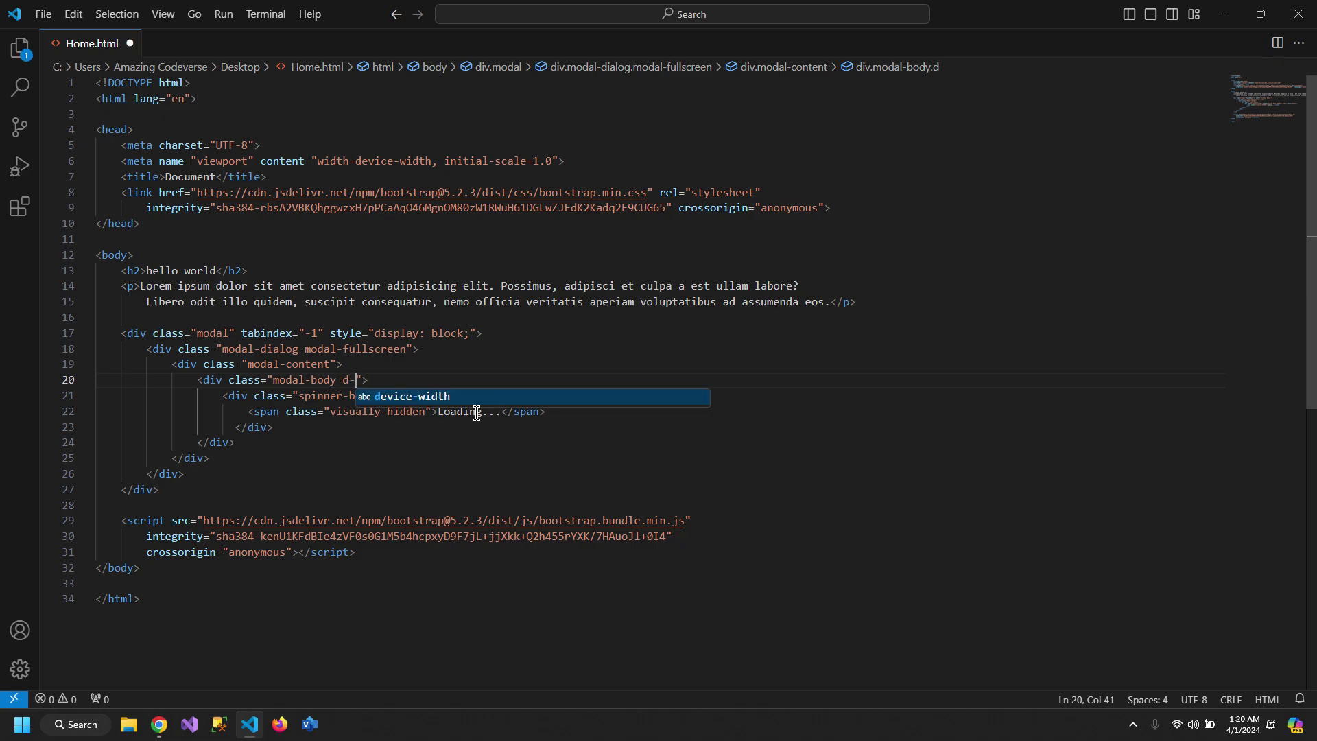
{"action": "type", "text": "flex "}
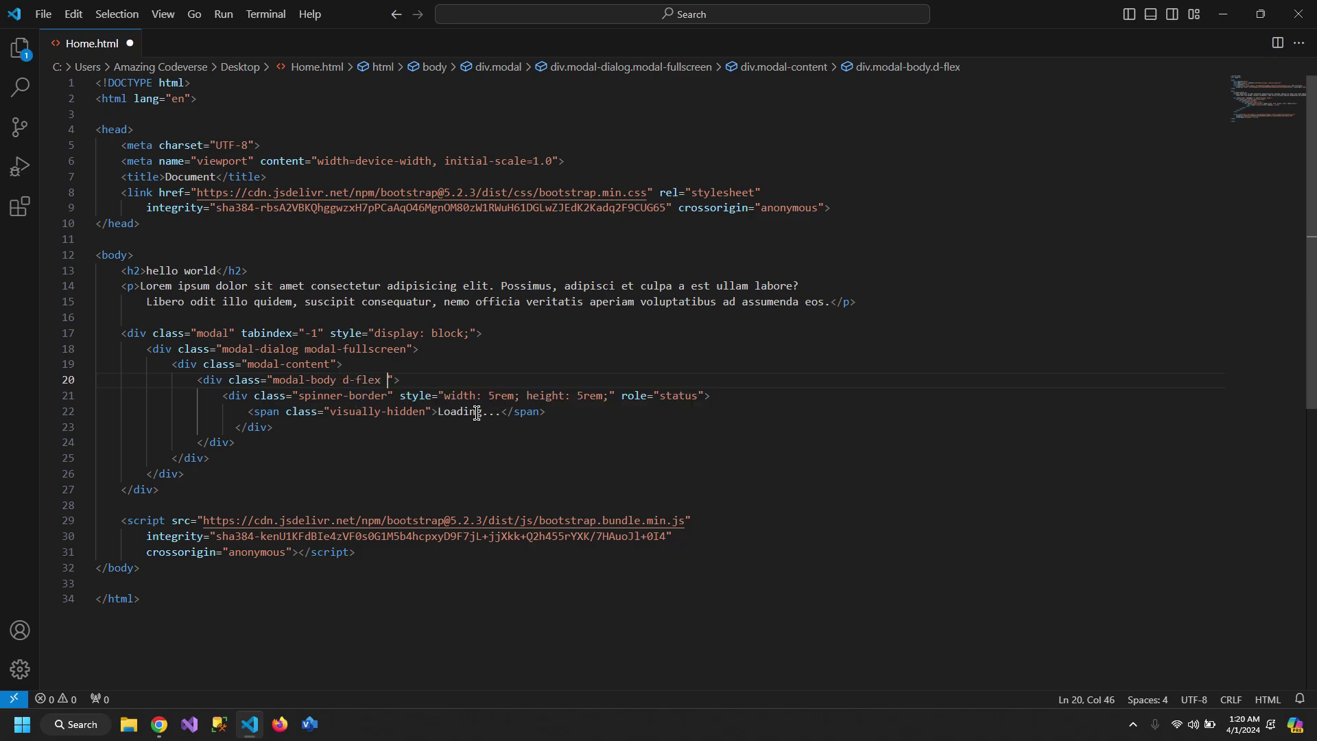
{"action": "type", "text": "justify"}
{"action": "type", "text": "-contne"}
- Add d-flex justify-content-center align-items-center to the modal-body class and save
{"action": "key", "text": "BackSpace"}
{"action": "key", "text": "BackSpace"}
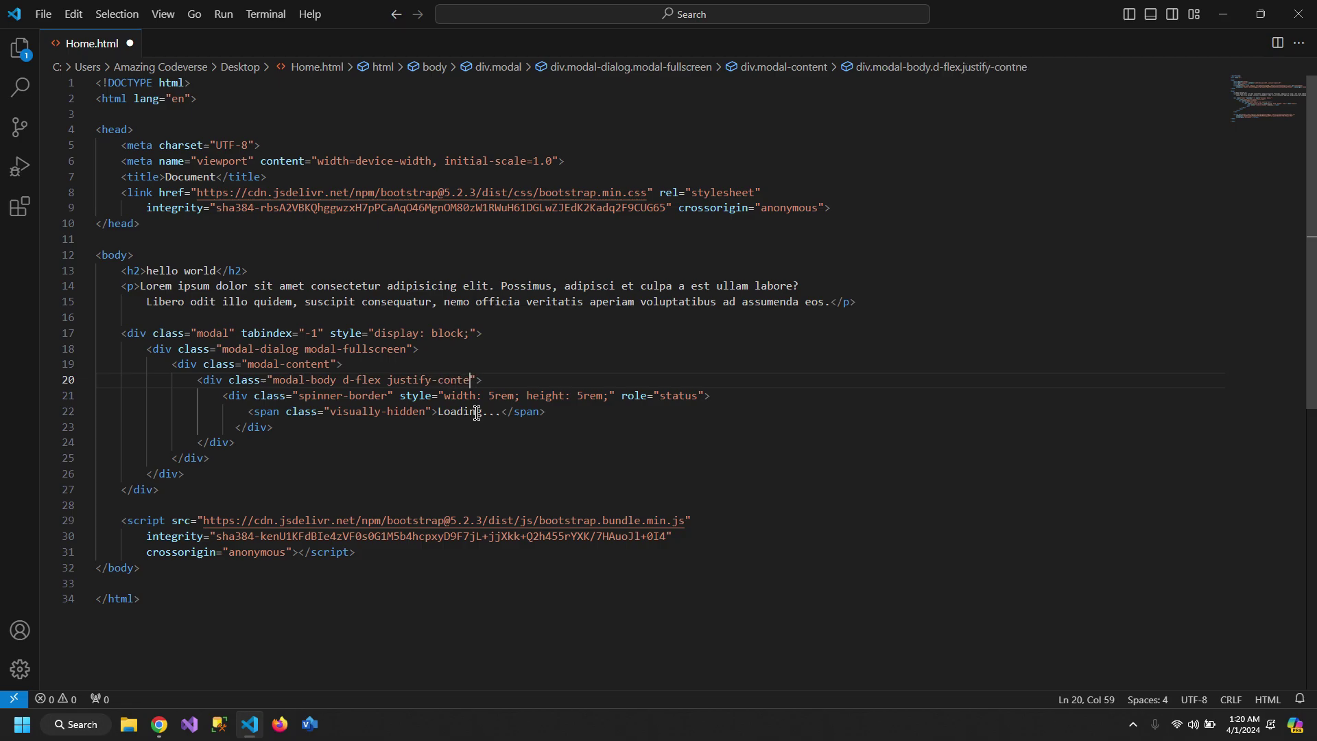
{"action": "type", "text": "nt-center"}
{"action": "type", "text": " al"}
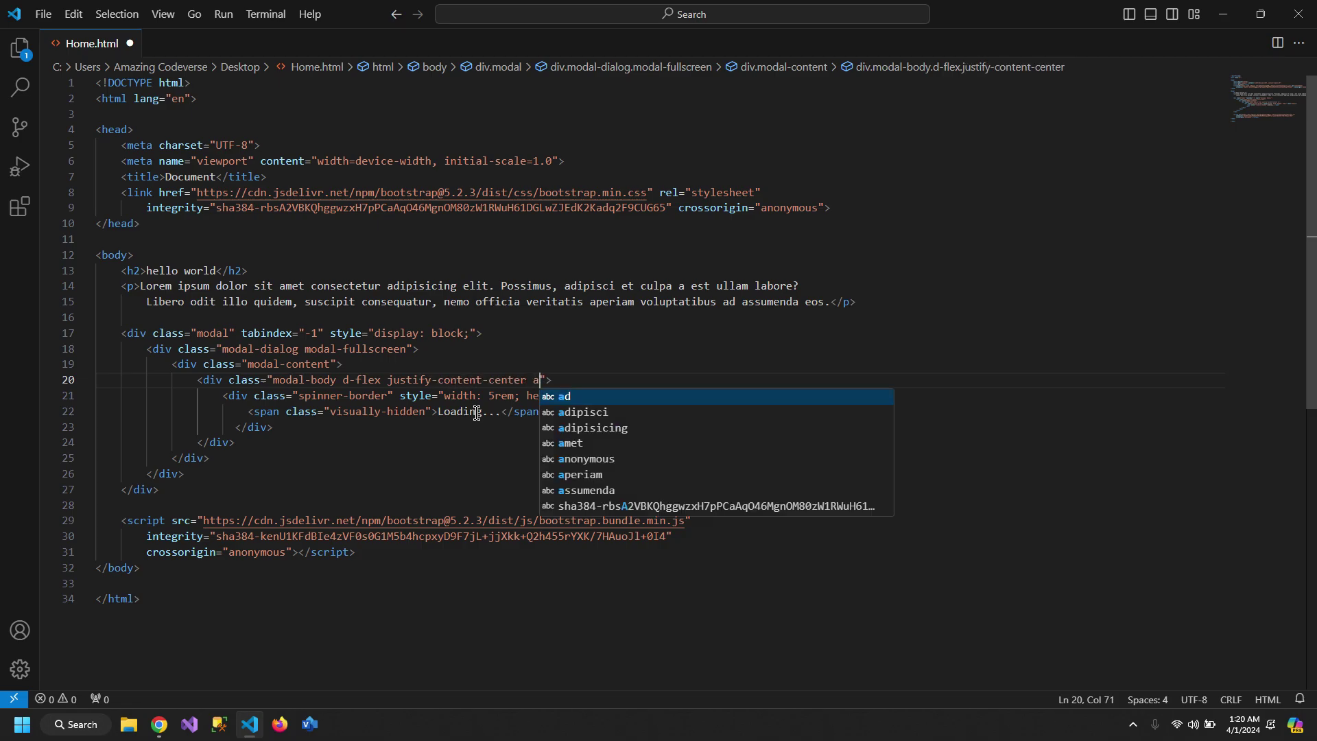
{"action": "type", "text": "ign-items-cent"}
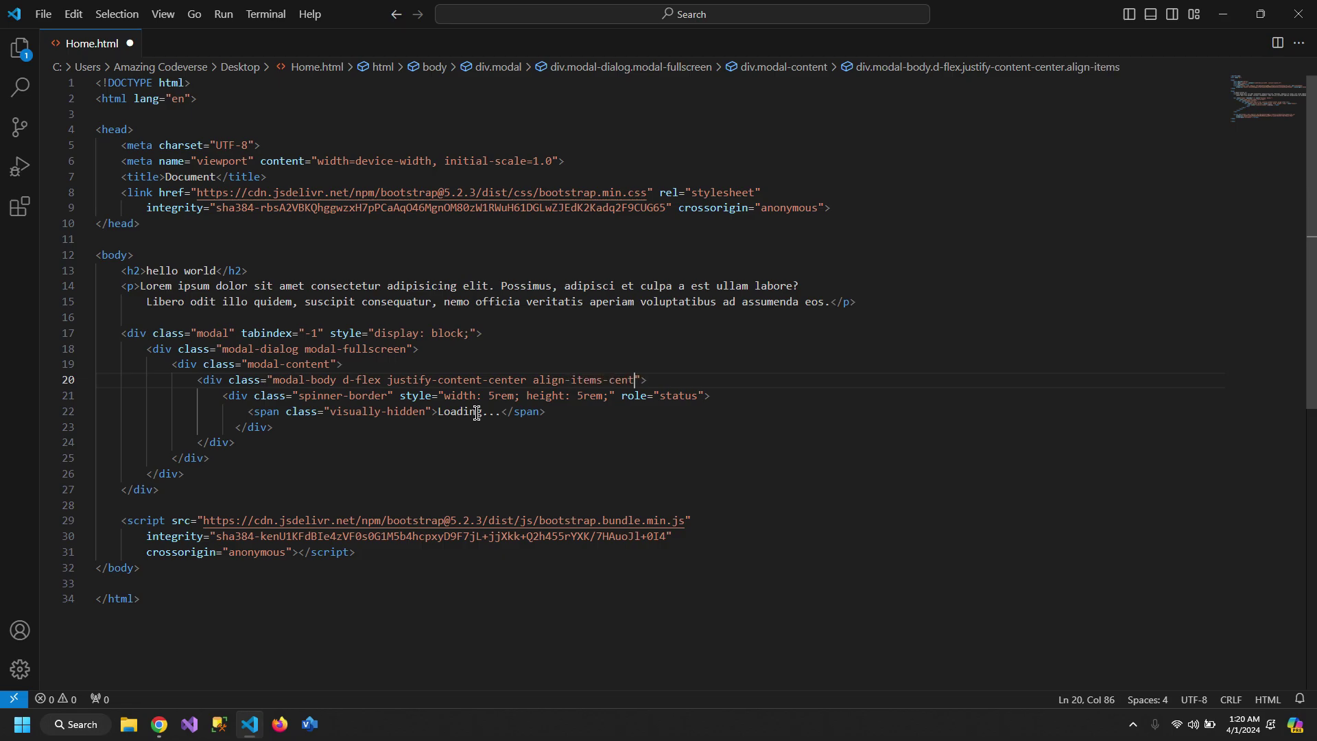
{"action": "type", "text": "er"}
{"action": "key", "text": "ctrl+s"}
{"action": "left_click", "coordinate": [322, 490]}
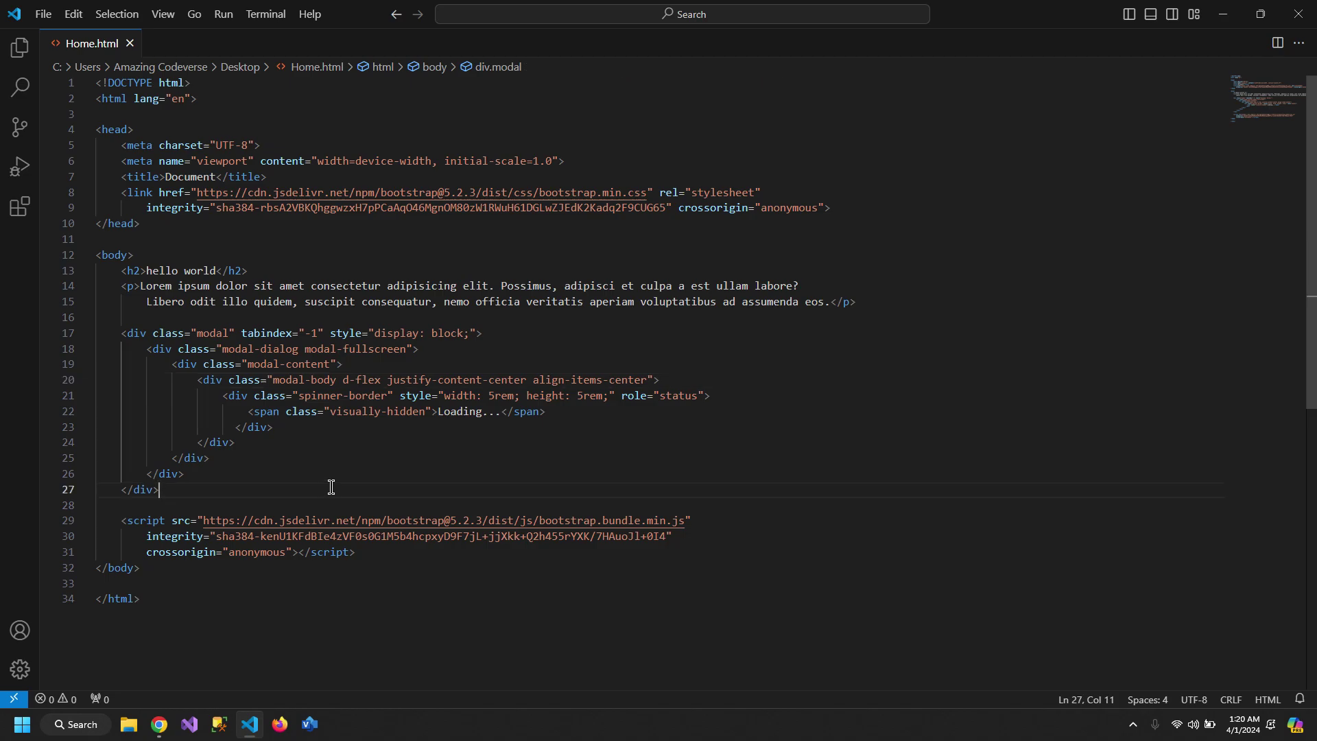
- Add a script block after the modal containing setTimeout(()=>{}, 5000);
{"action": "key", "text": "Return"}
{"action": "key", "text": "Return"}
{"action": "type", "text": "script"}
{"action": "key", "text": "Return"}
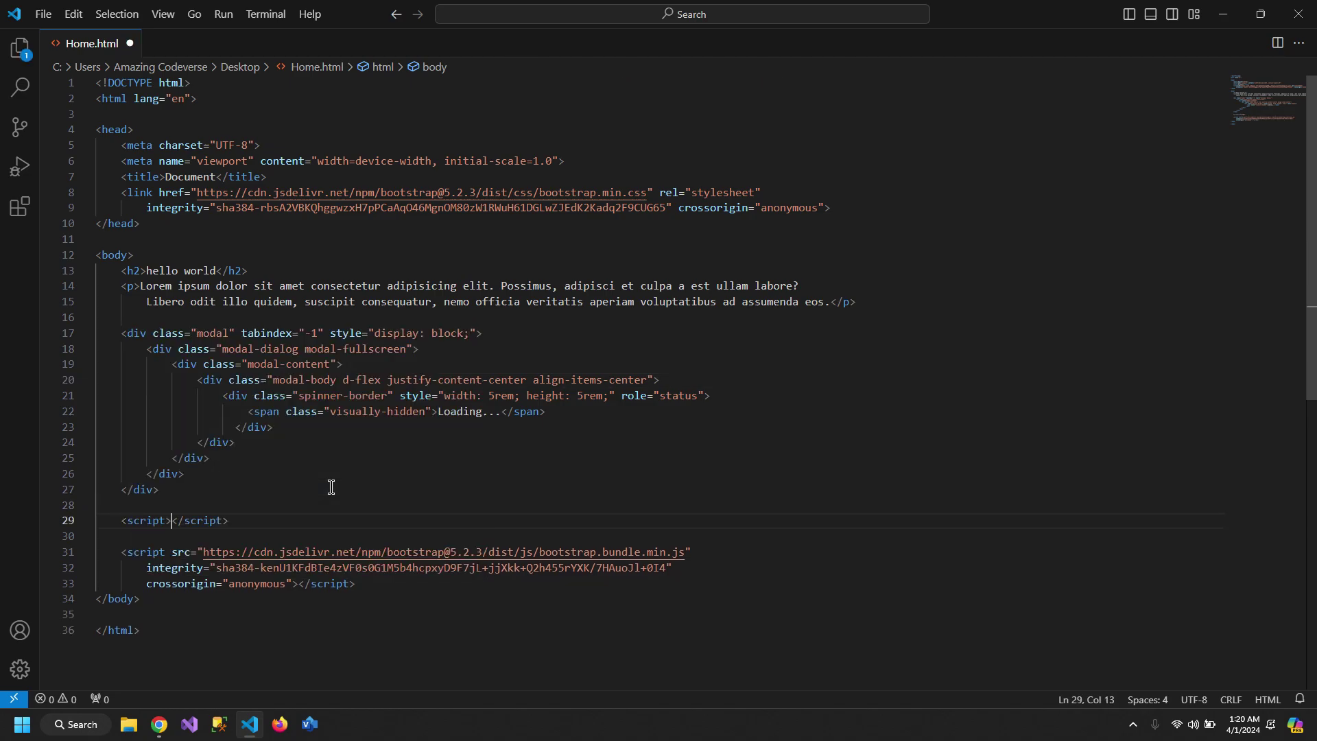
{"action": "key", "text": "Return"}
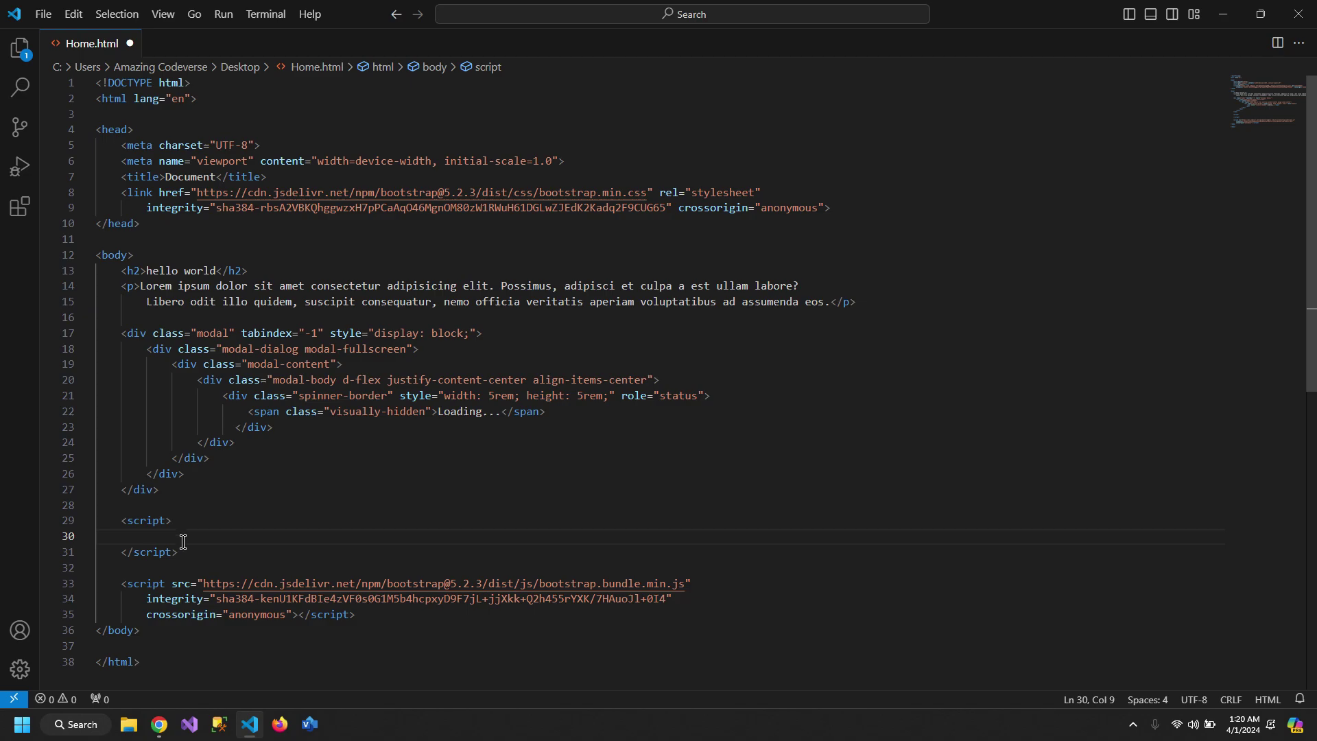
{"action": "type", "text": "set"}
{"action": "key", "text": "Down"}
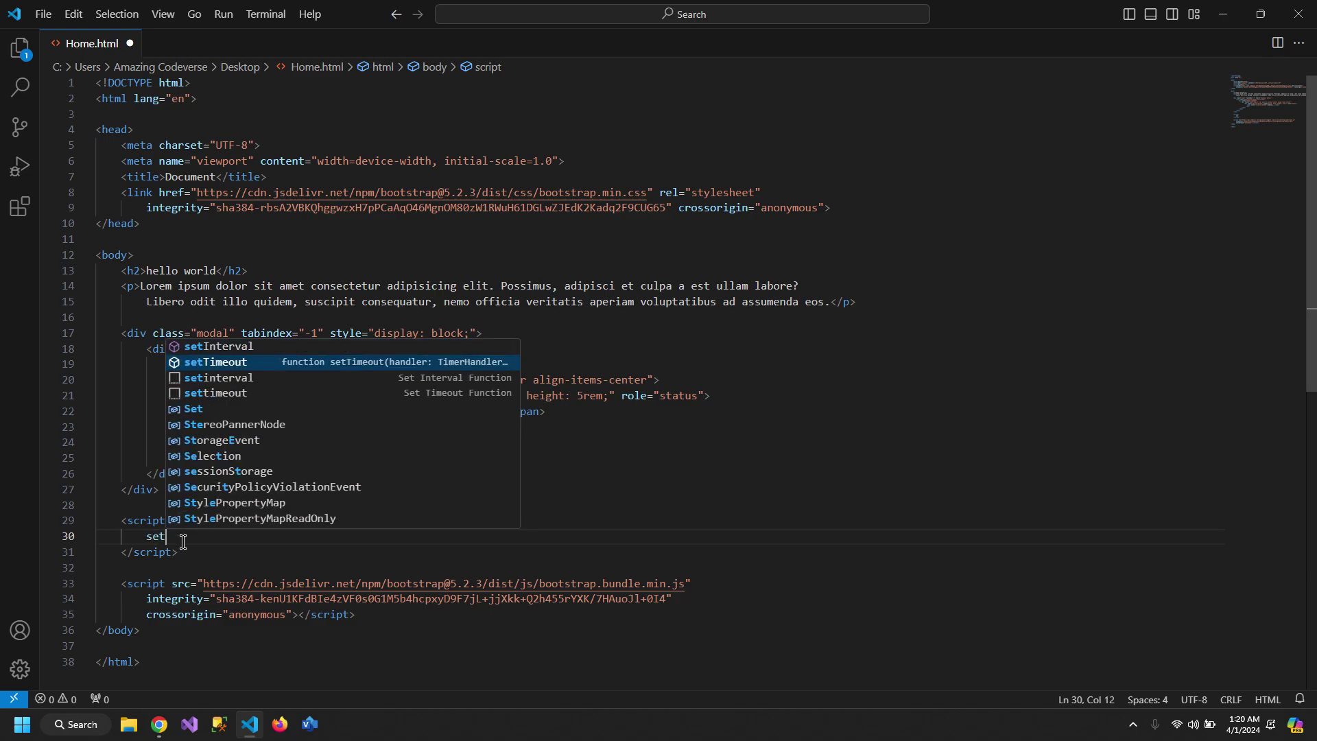
{"action": "key", "text": "Return"}
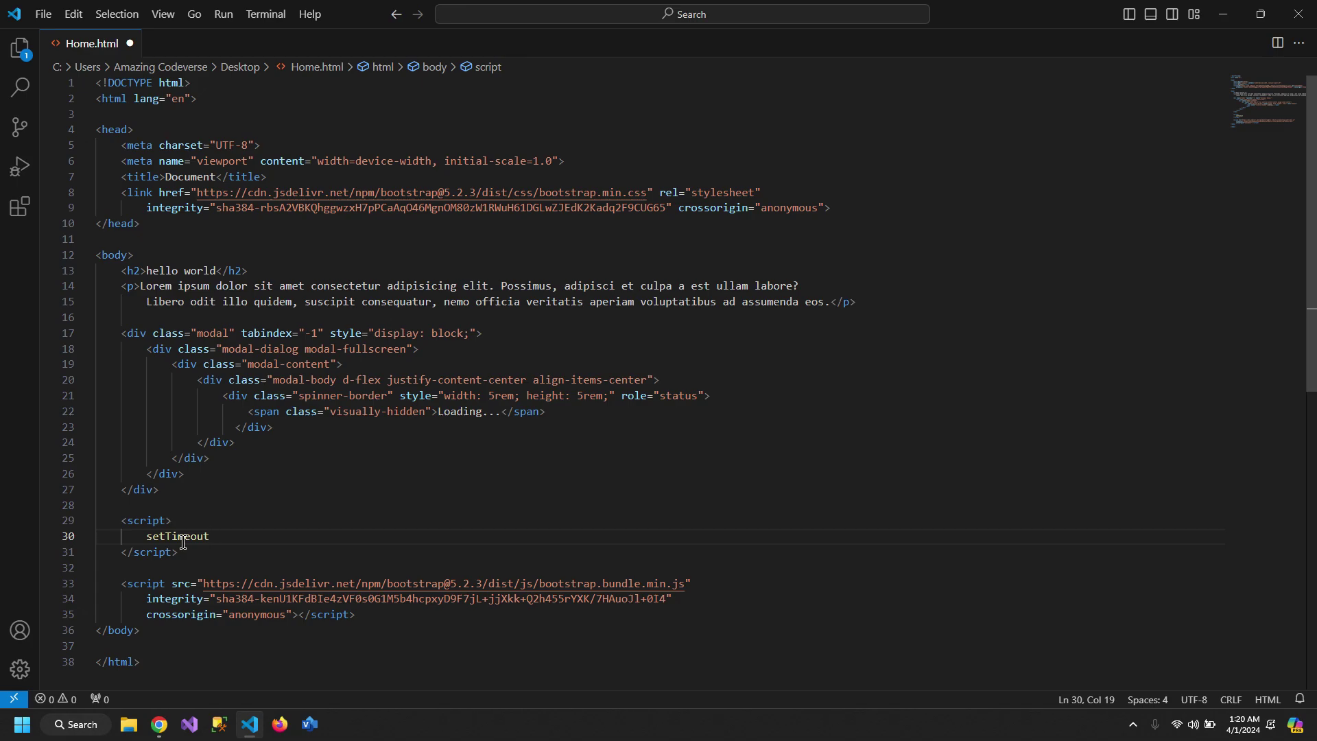
{"action": "type", "text": "(()"}
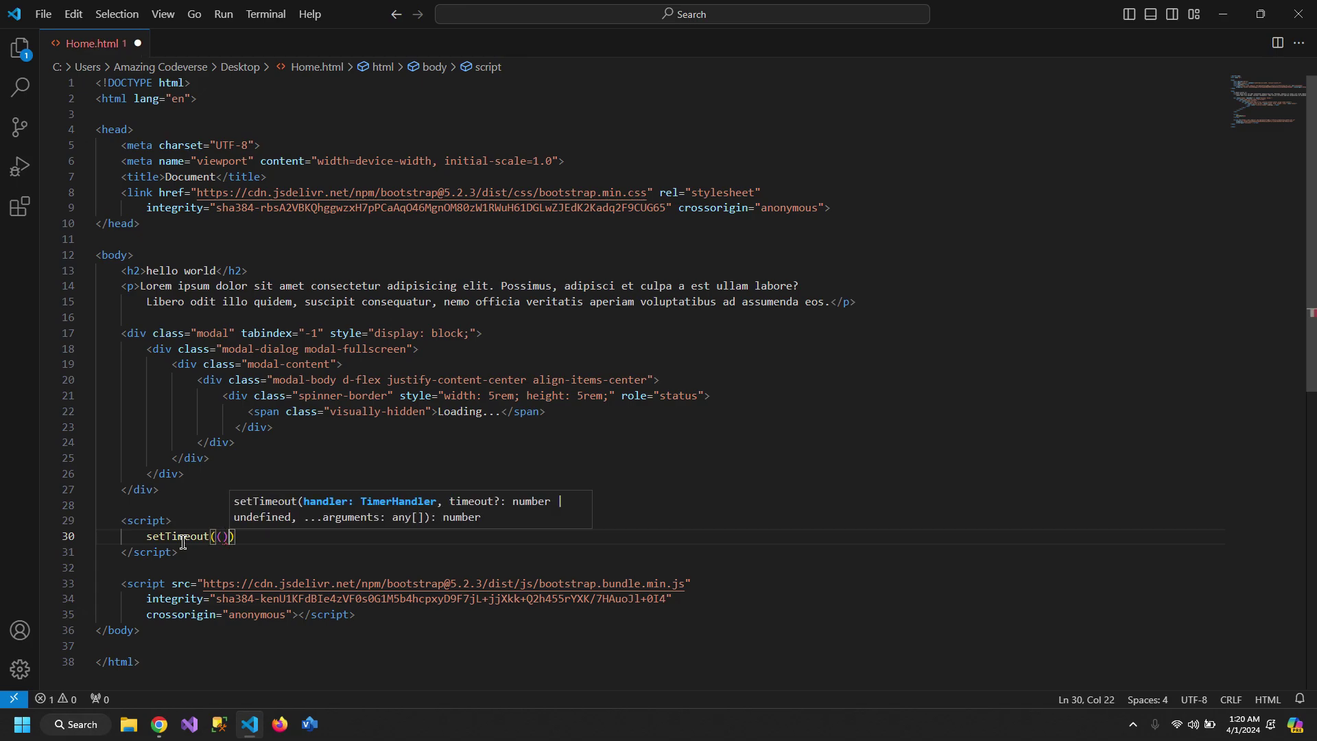
{"action": "type", "text": "=>"}
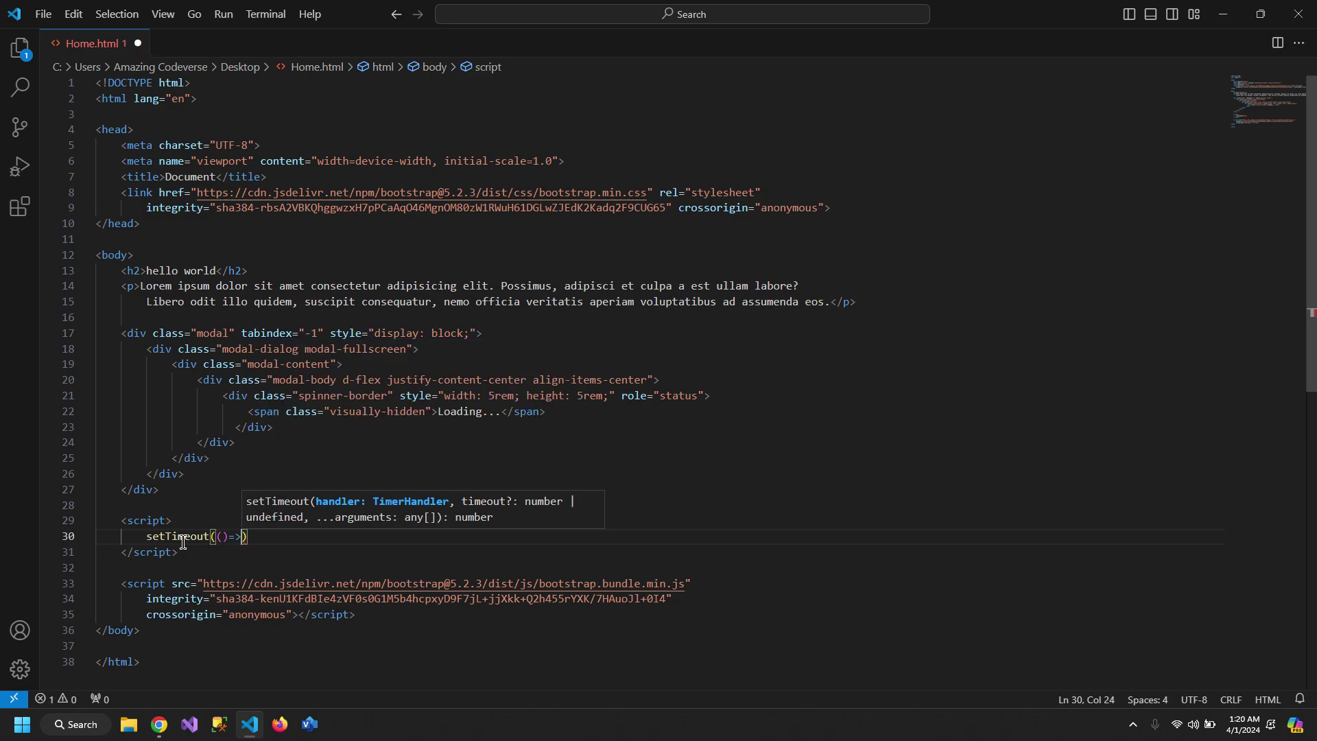
{"action": "type", "text": "{},"}
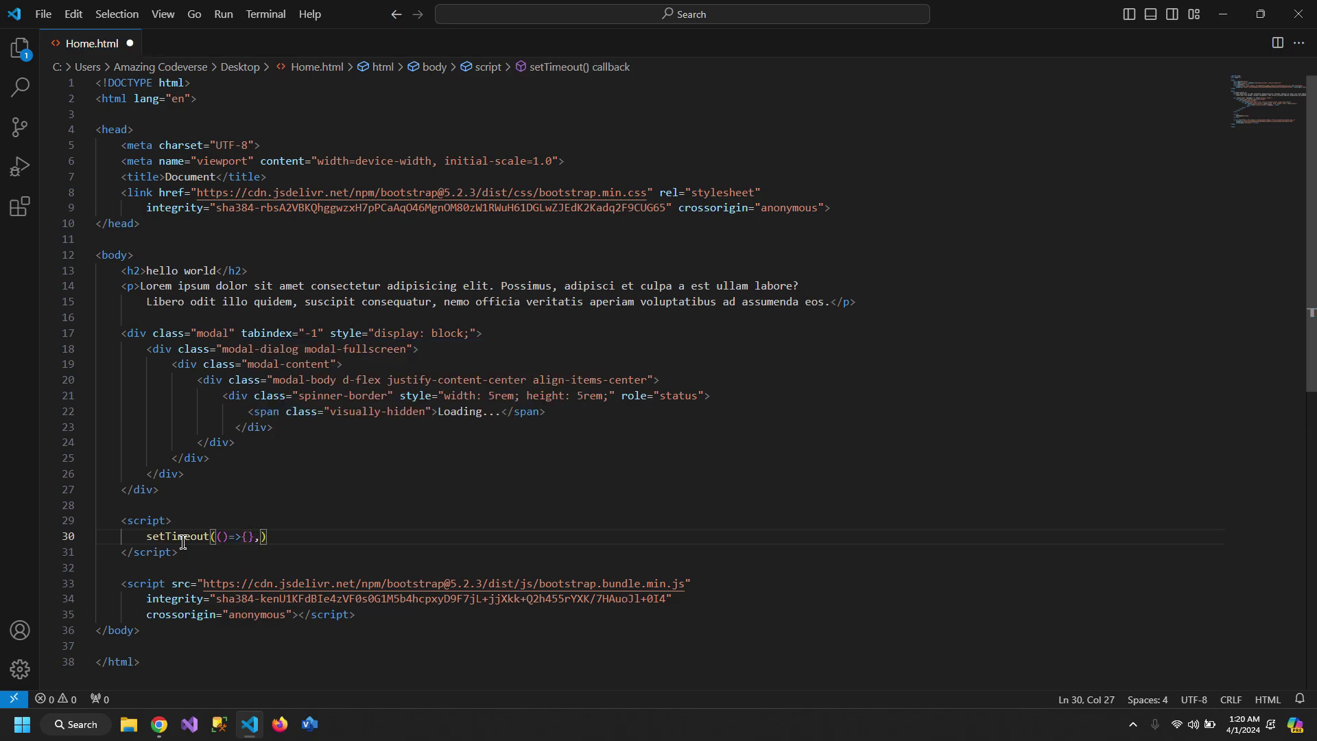
{"action": "type", "text": " 5000"}
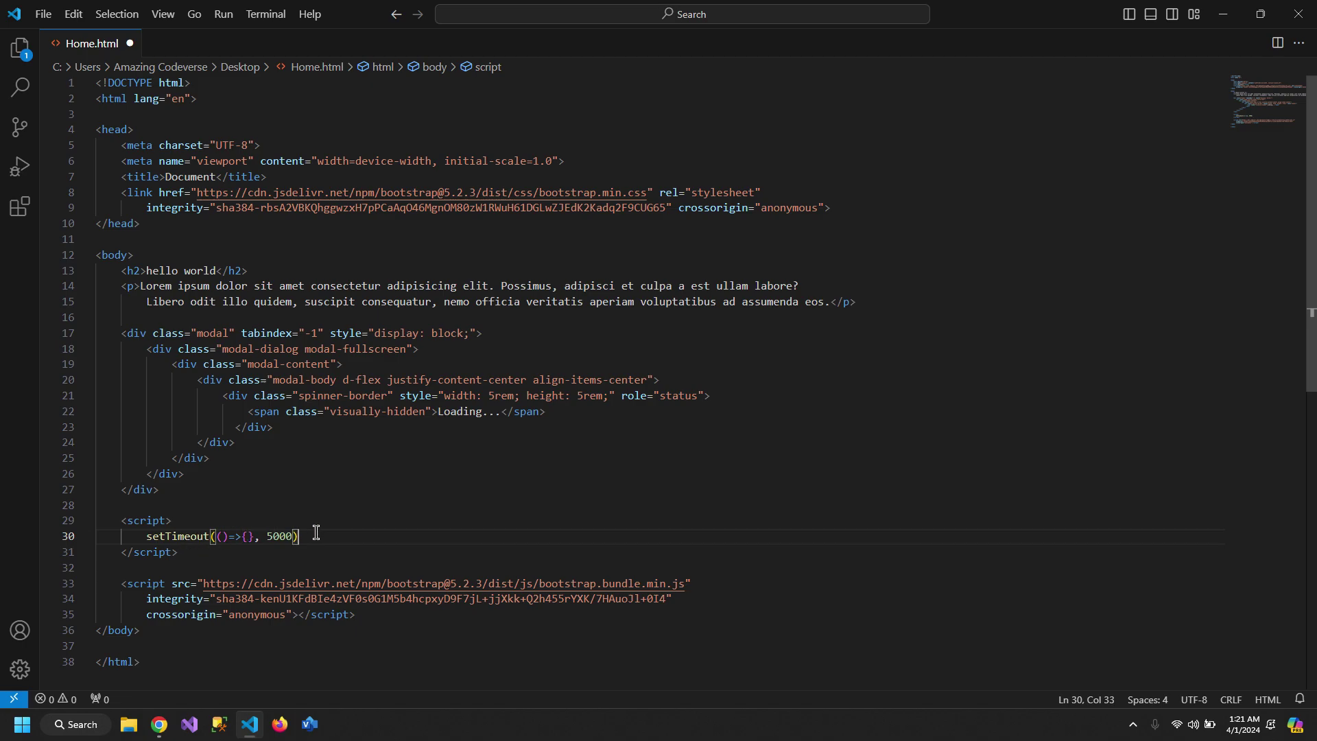
{"action": "left_click", "coordinate": [248, 536]}
{"action": "left_click", "coordinate": [217, 365]}
{"action": "mouse_move", "coordinate": [217, 373]}
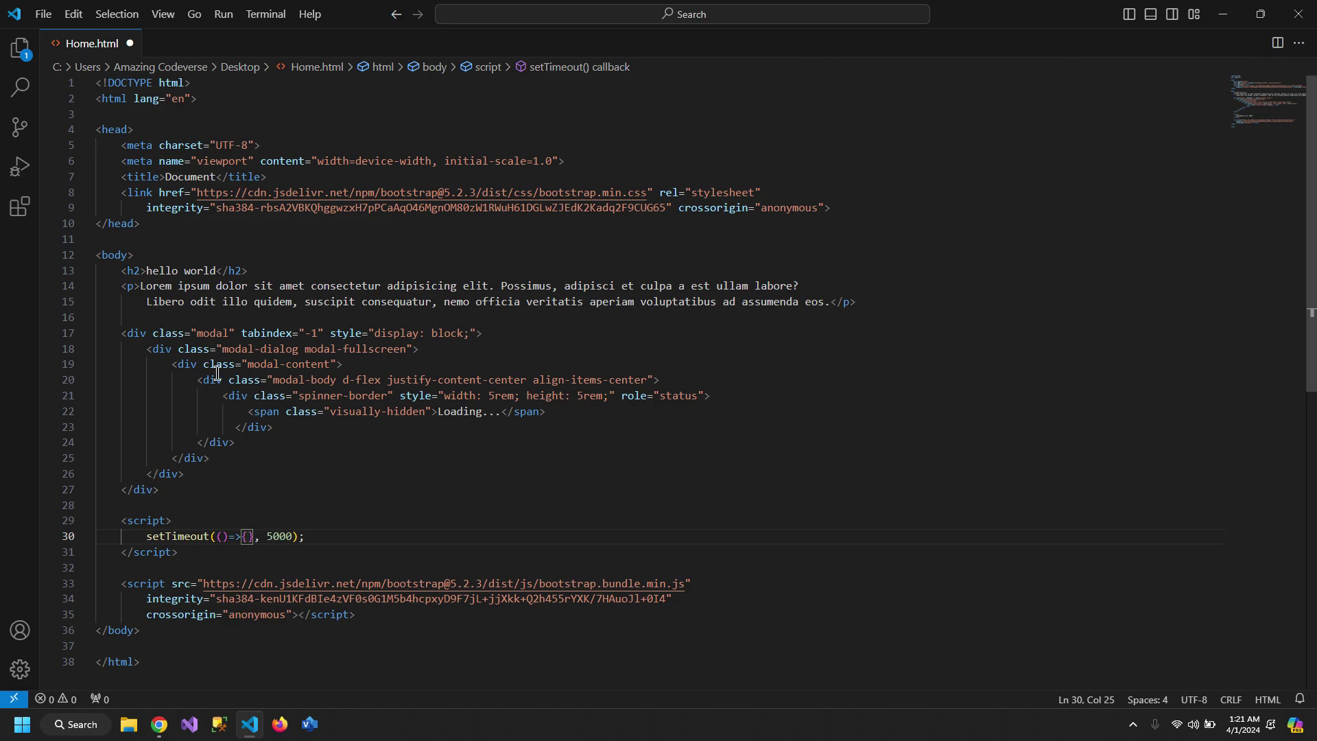
- Add id="loadingmodal" to the outer modal div's opening tag on line 17
{"action": "left_click", "coordinate": [473, 332]}
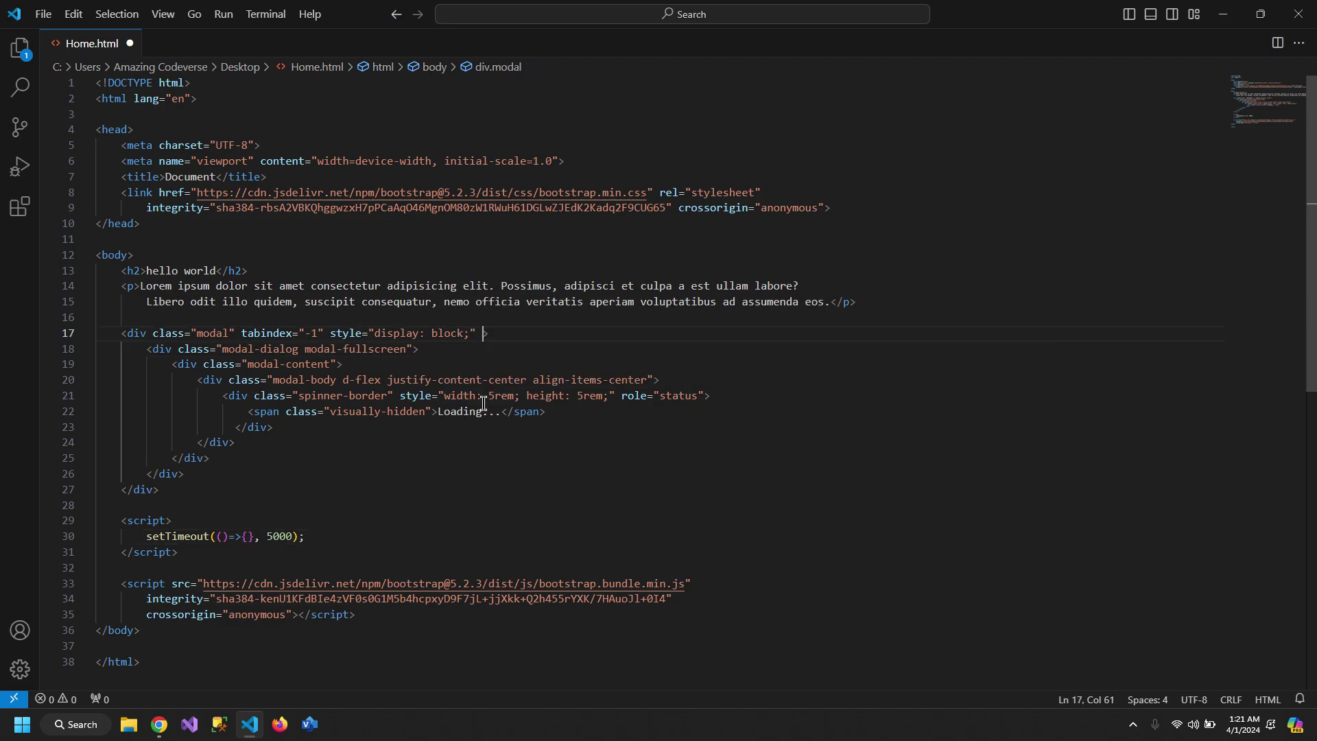
{"action": "type", "text": "id=\""}
{"action": "type", "text": "loadingm"}
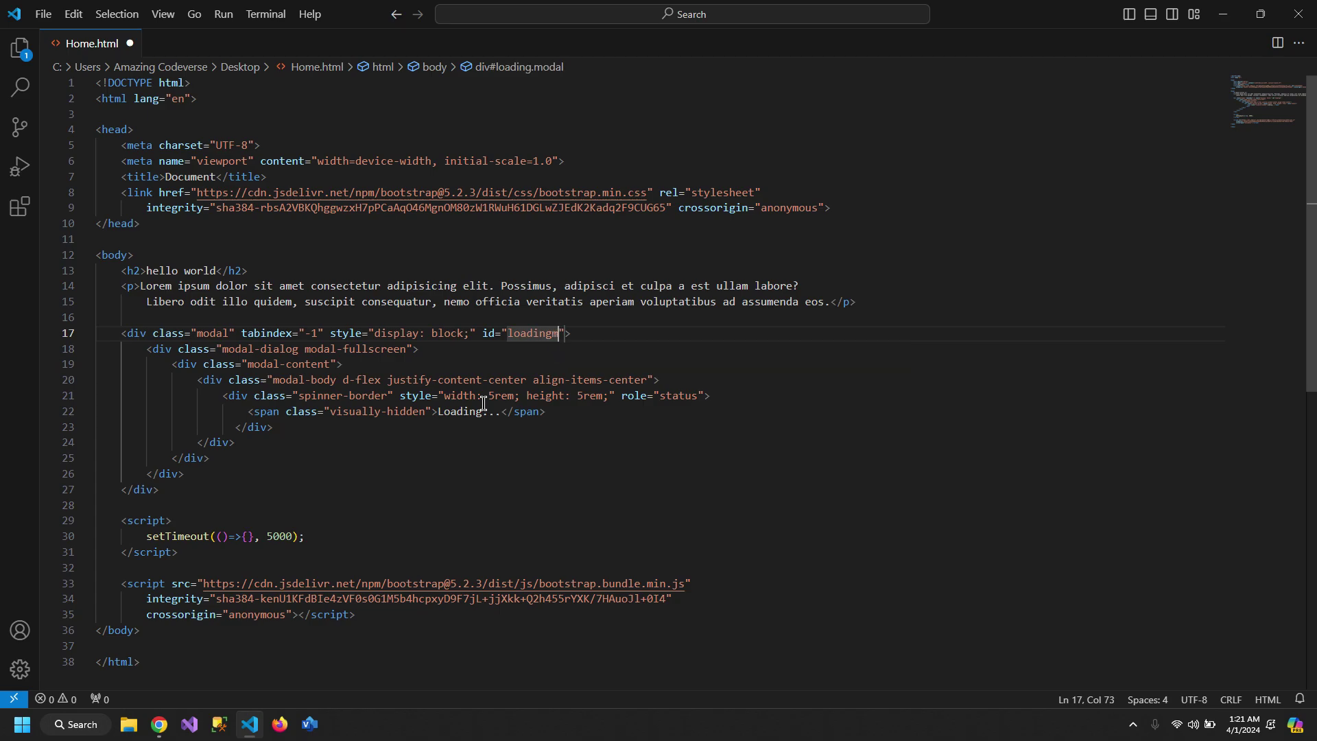
{"action": "type", "text": "odal"}
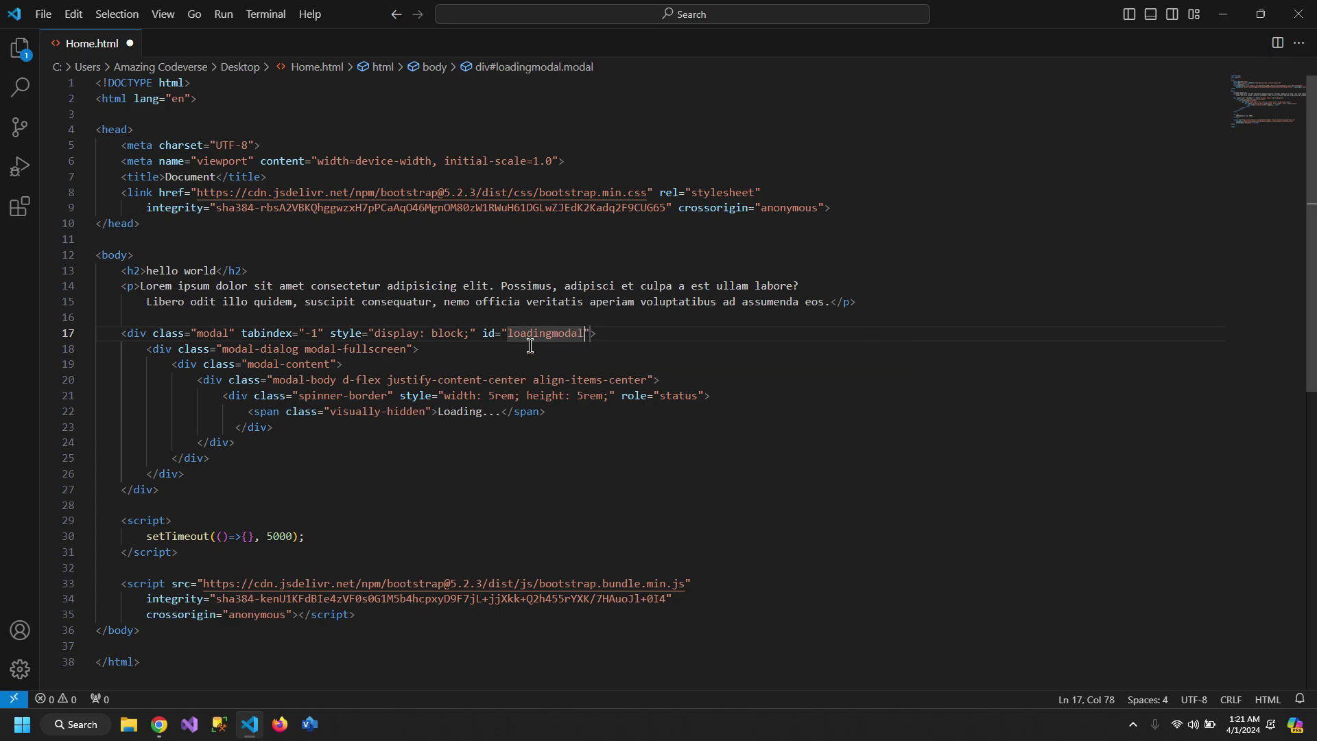
{"action": "double_click", "coordinate": [546, 332]}
- Above setTimeout, declare const loadingmodal = document.getElementById("loadingmodal")
{"action": "key", "text": "alt+Left"}
{"action": "key", "text": "ctrl+shift+Return"}
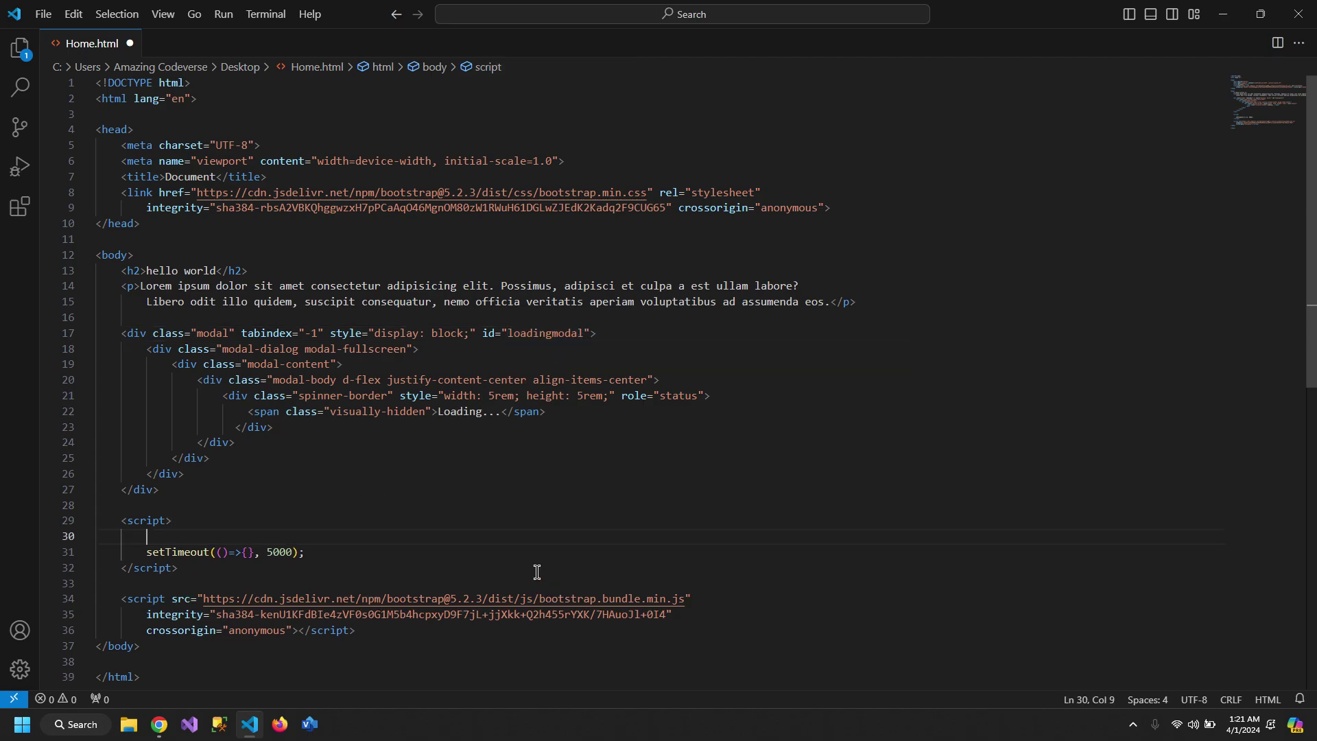
{"action": "type", "text": "const l"}
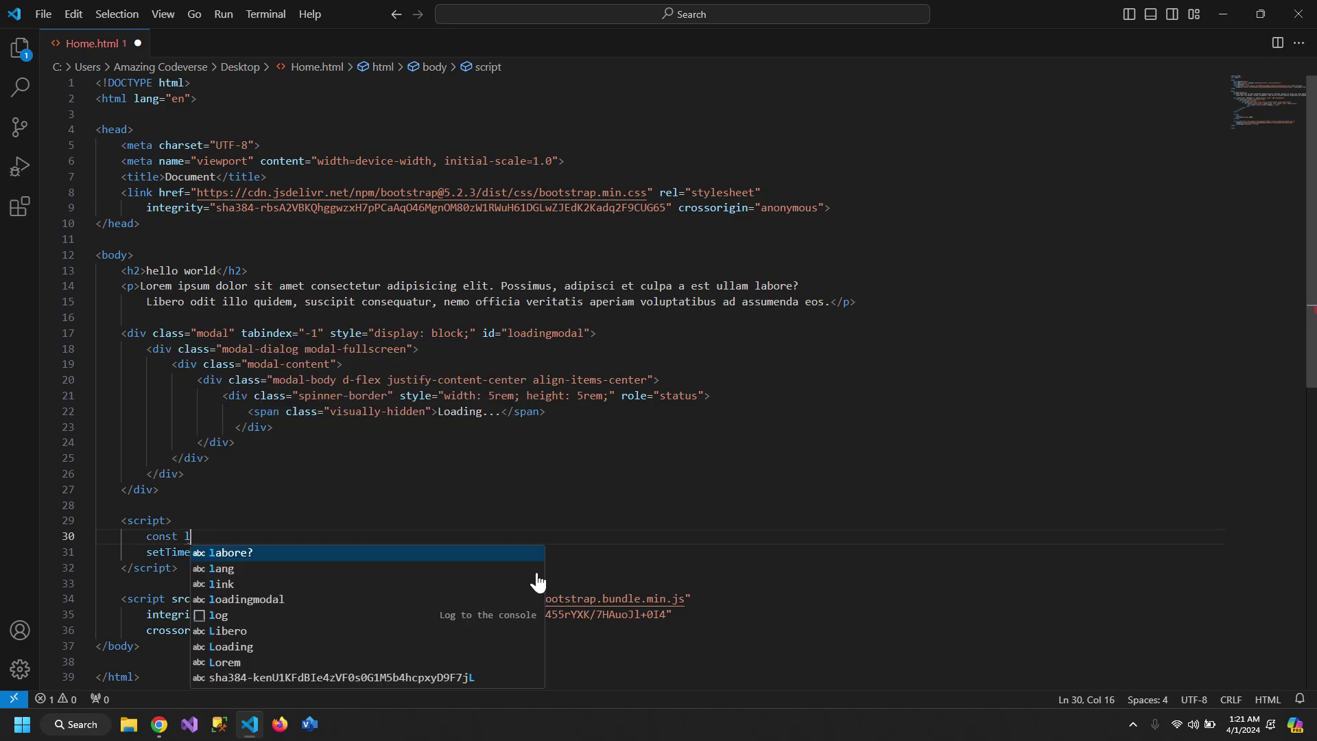
{"action": "type", "text": "oading"}
{"action": "key", "text": "Tab"}
{"action": "type", "text": "= doc"}
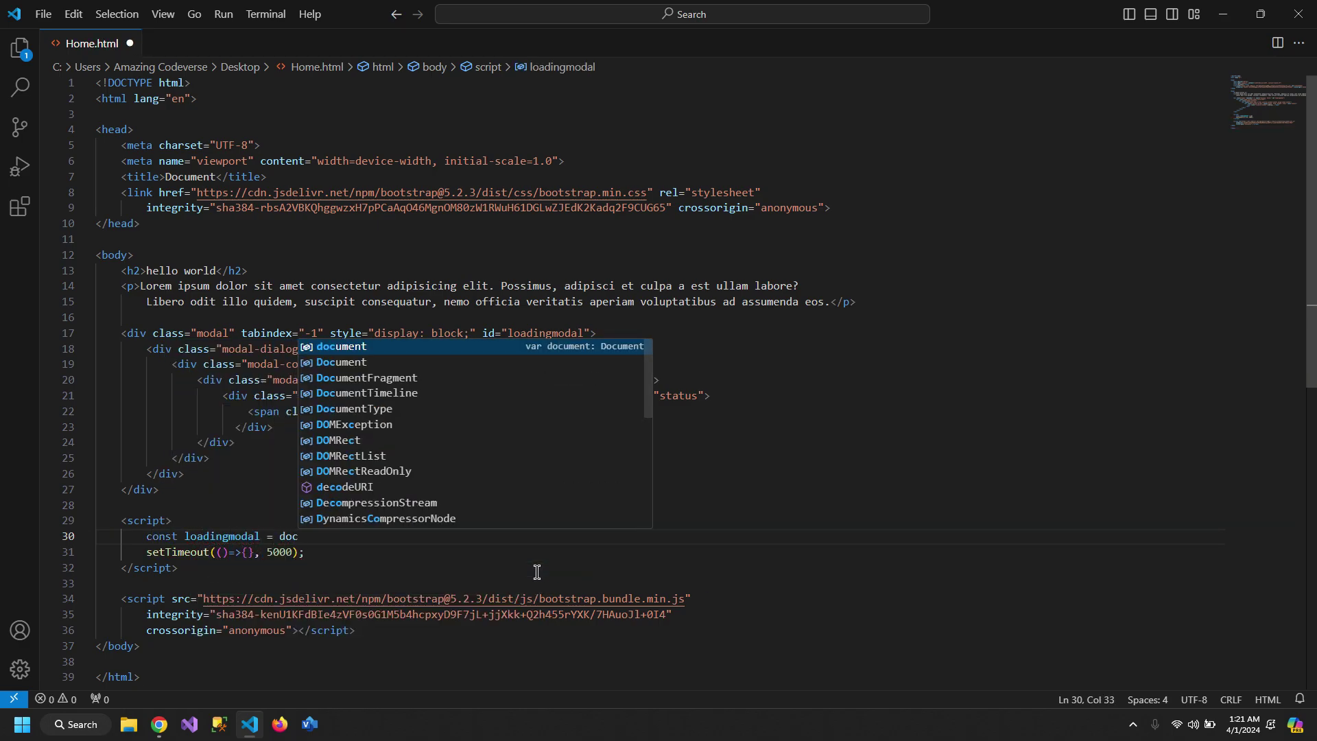
{"action": "type", "text": "ument.ge"}
{"action": "left_click", "coordinate": [535, 573]}
{"action": "type", "text": "("}
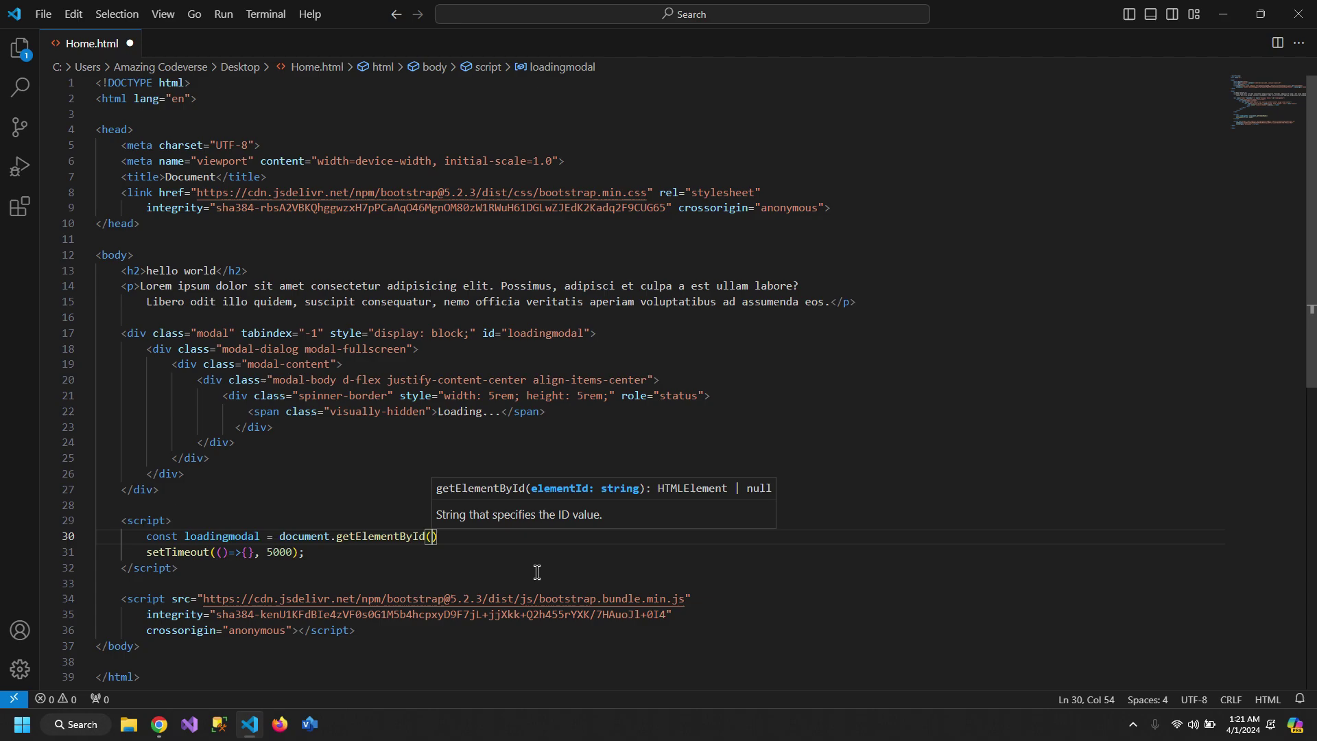
{"action": "type", "text": "\"loadingmodal"}
{"action": "key", "text": "End"}
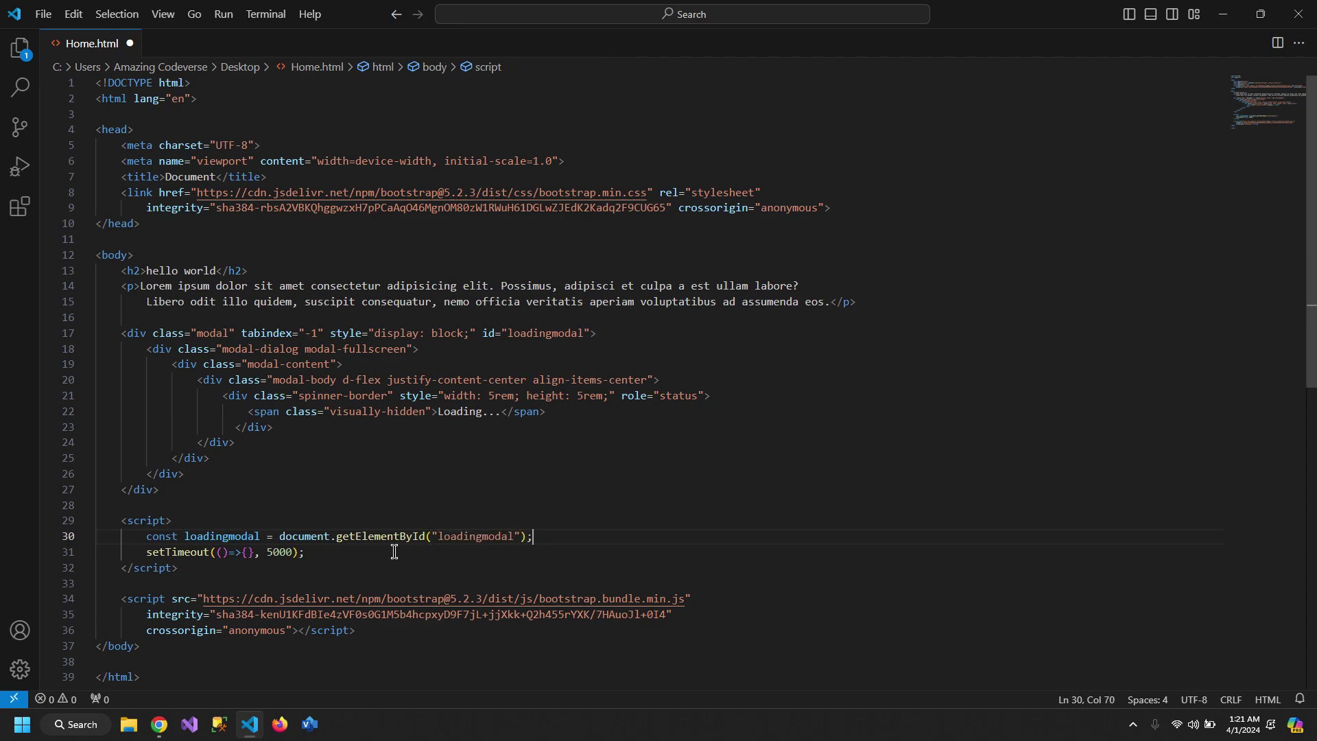
{"action": "type", "text": ";"}
- Call loadingmodal.remove() inside the setTimeout callback
{"action": "double_click", "coordinate": [202, 540]}
{"action": "key", "text": "ctrl+c"}
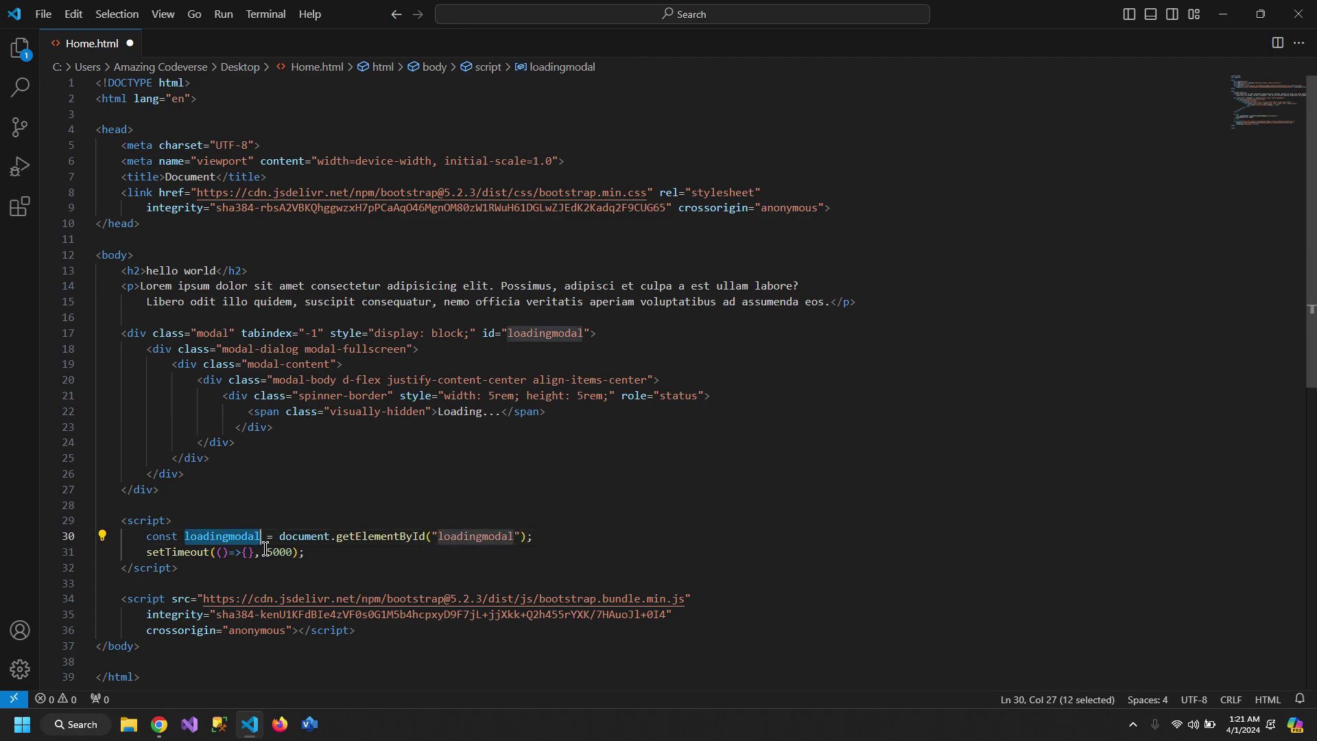
{"action": "left_click", "coordinate": [248, 552]}
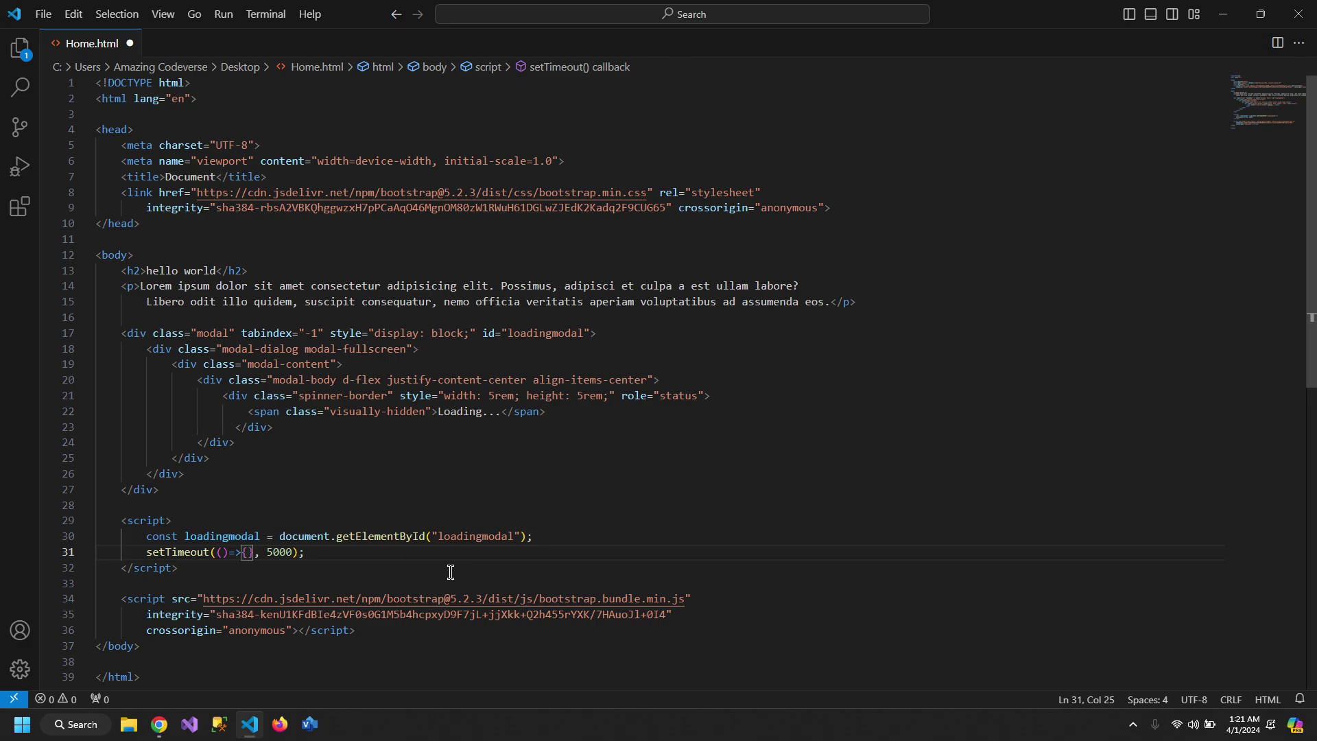
{"action": "key", "text": "ctrl+v"}
{"action": "type", "text": "."}
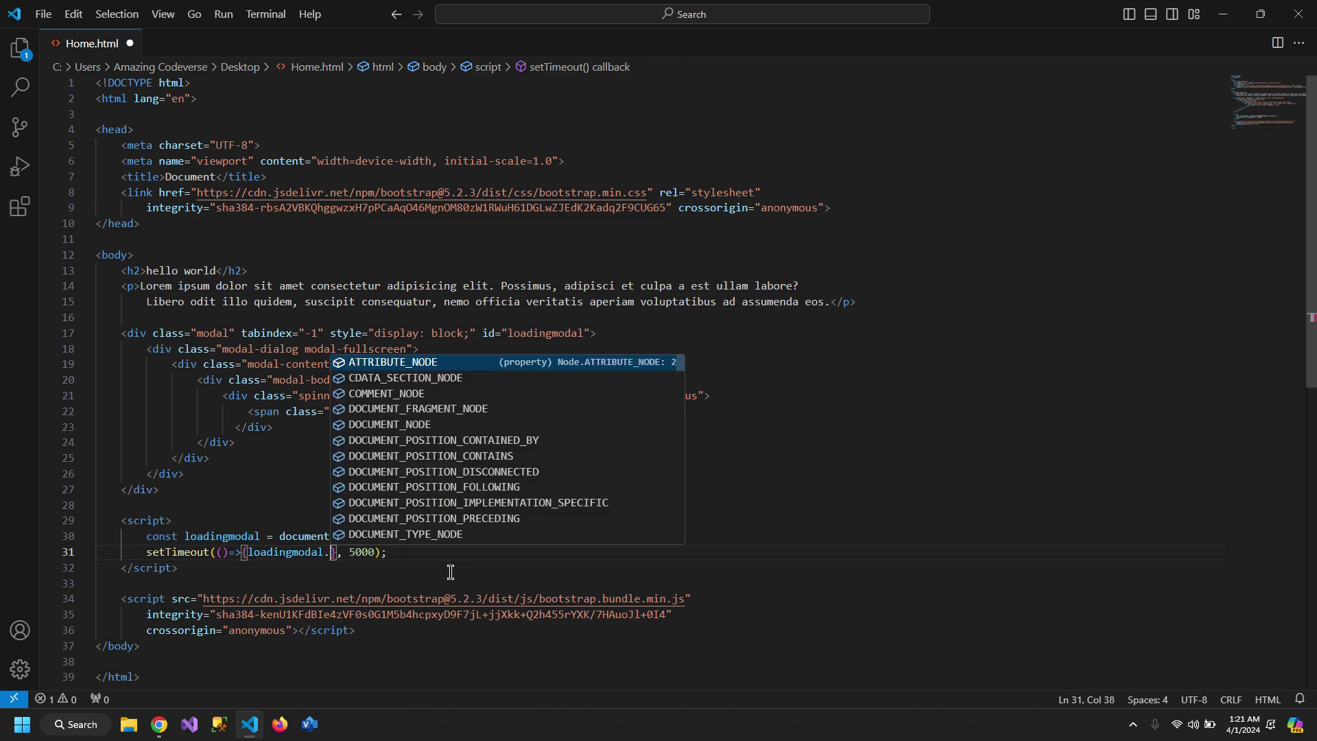
{"action": "type", "text": "rem"}
{"action": "left_click", "coordinate": [450, 574]}
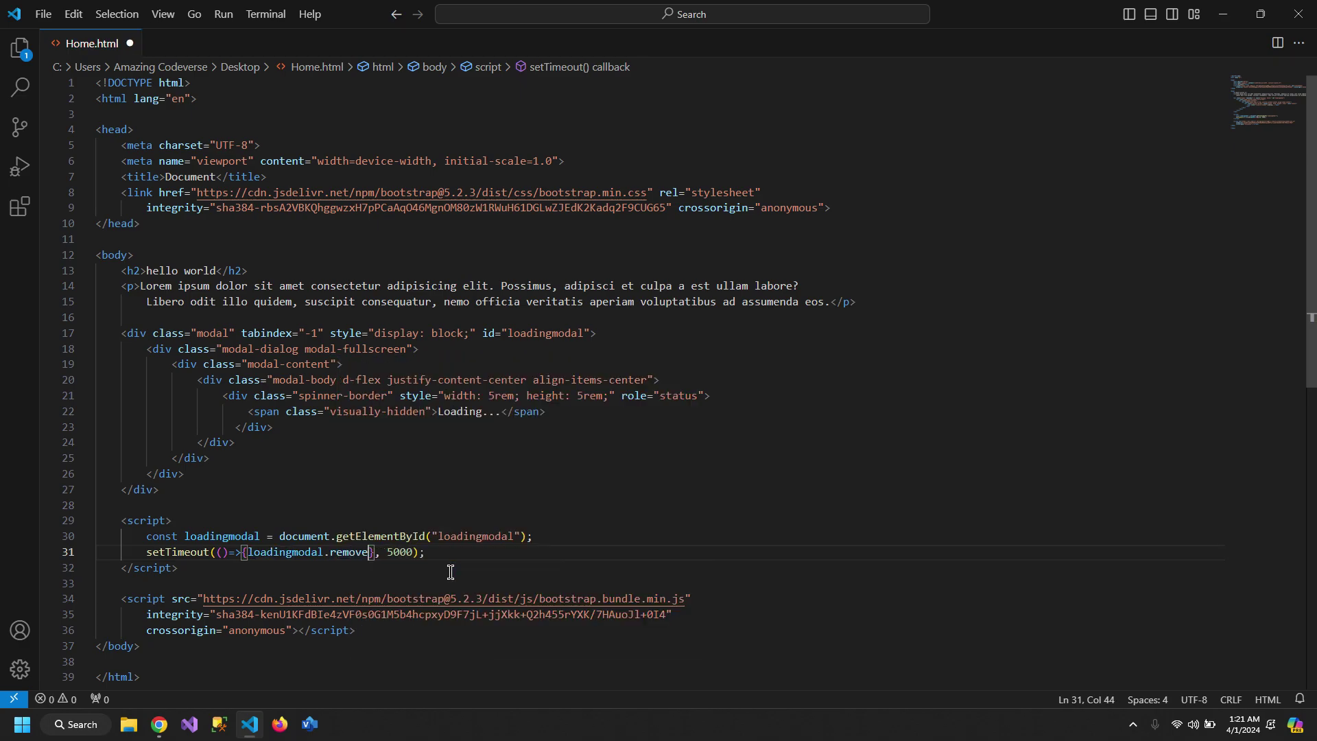
{"action": "type", "text": "("}
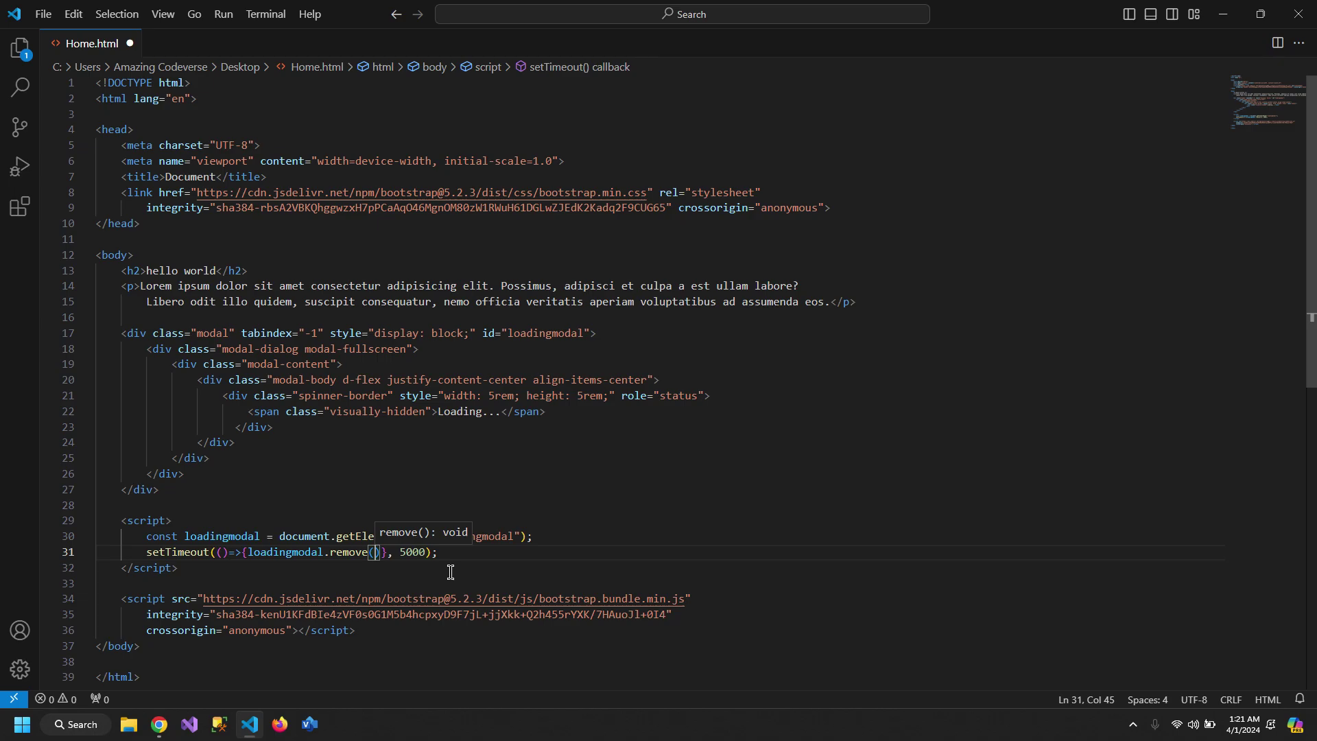
{"action": "key", "text": "Escape"}
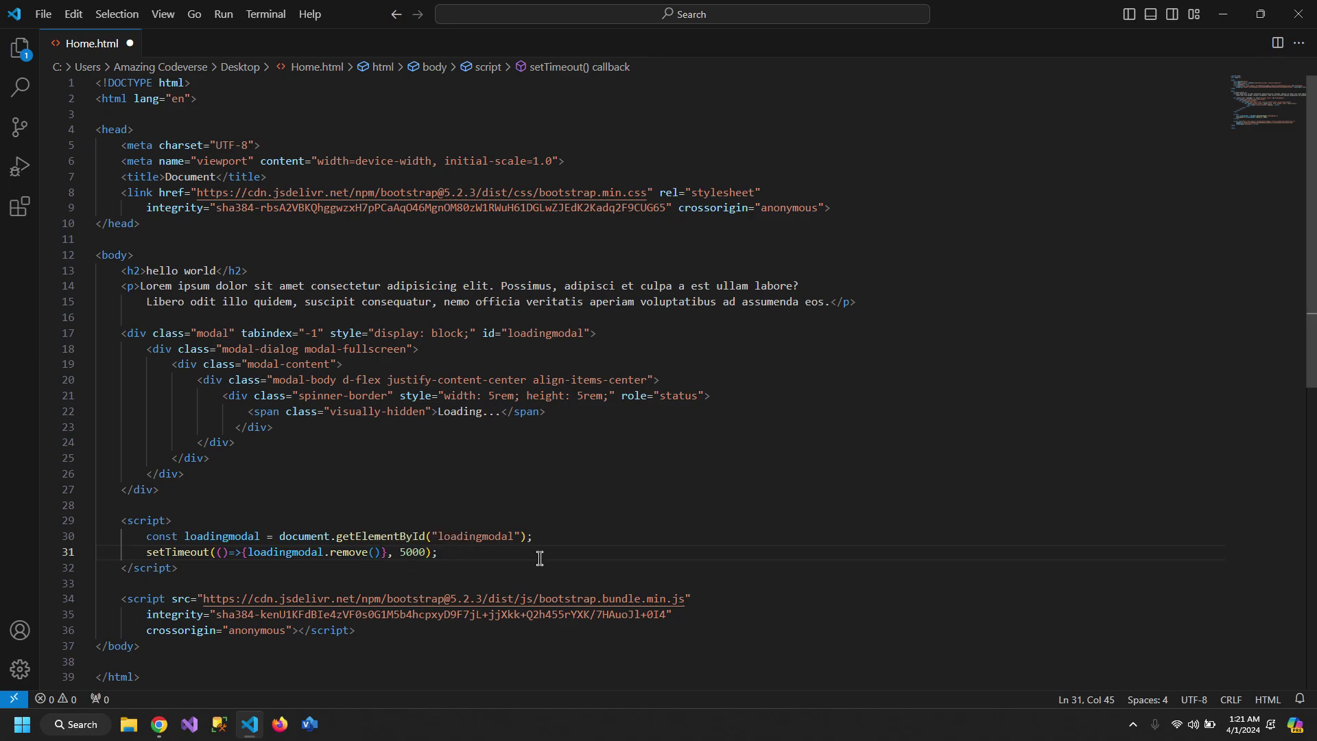
- Save Home.html, then highlight the loadingmodal declaration and the remove() call
{"action": "key", "text": "ctrl+s"}
{"action": "left_click_drag", "start_coordinate": [535, 536], "coordinate": [82, 543]}
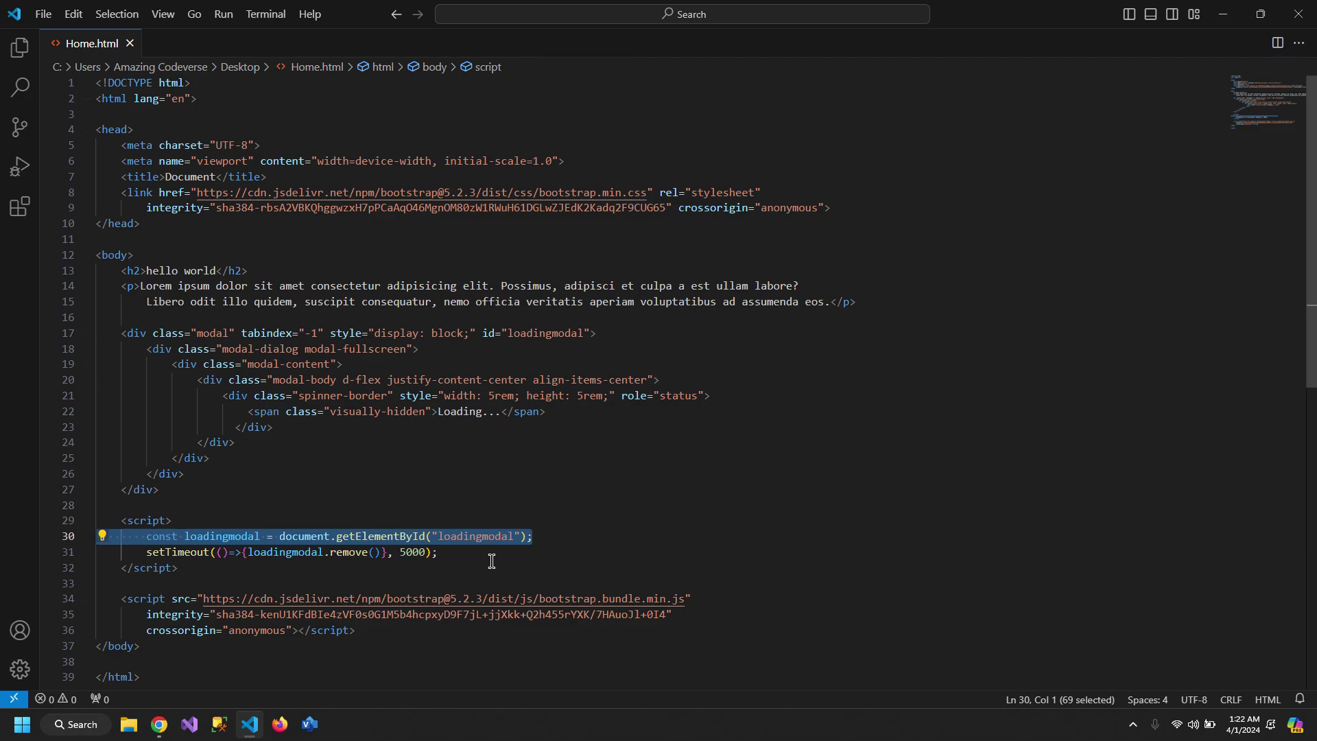
{"action": "left_click_drag", "start_coordinate": [381, 552], "coordinate": [247, 554]}
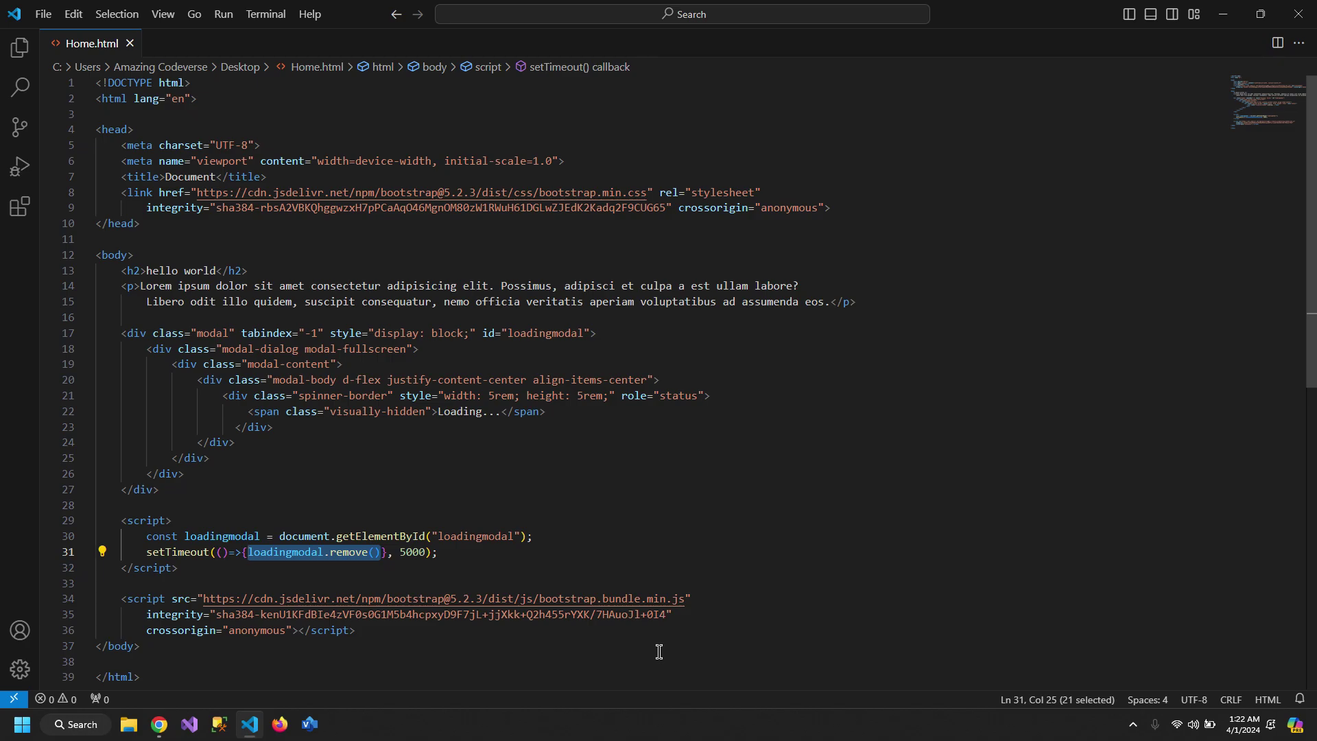
{"action": "left_click", "coordinate": [617, 568]}
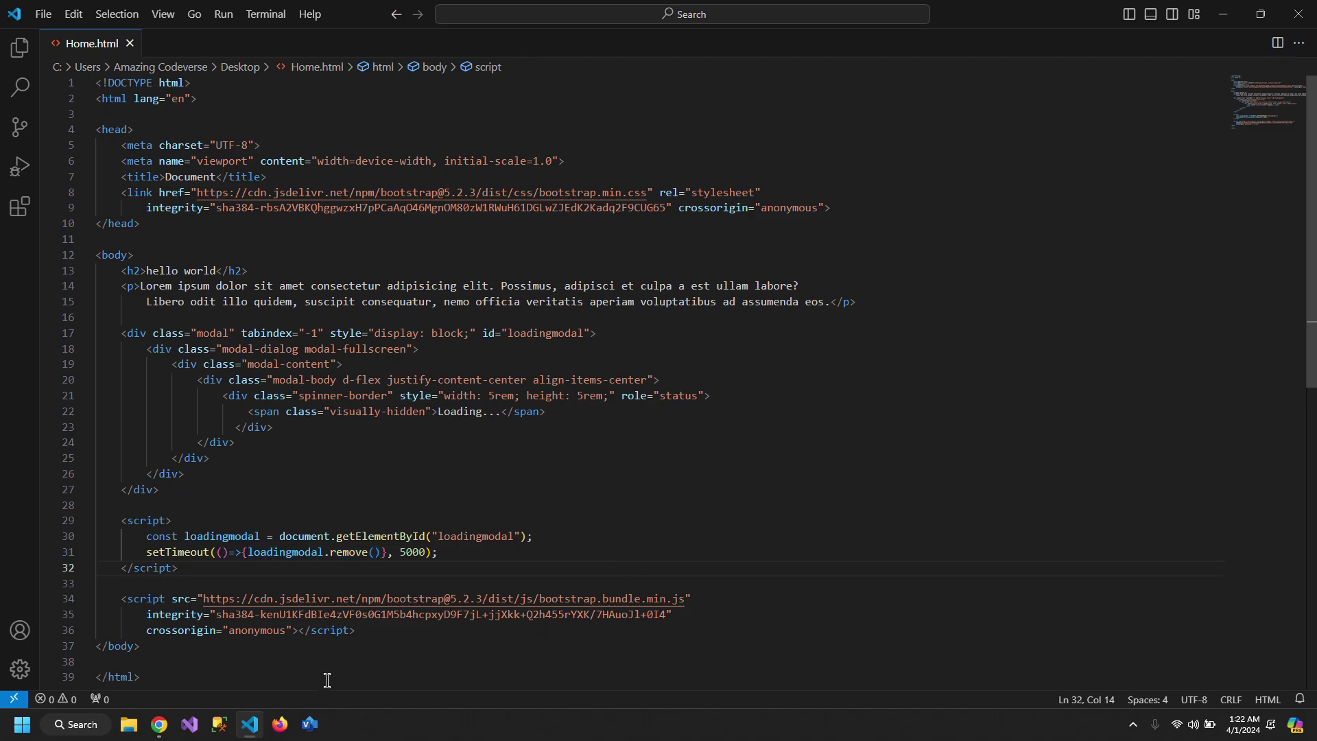
- Bring Chrome to the front and reload Home.html to test the spinner
{"action": "left_click", "coordinate": [159, 723]}
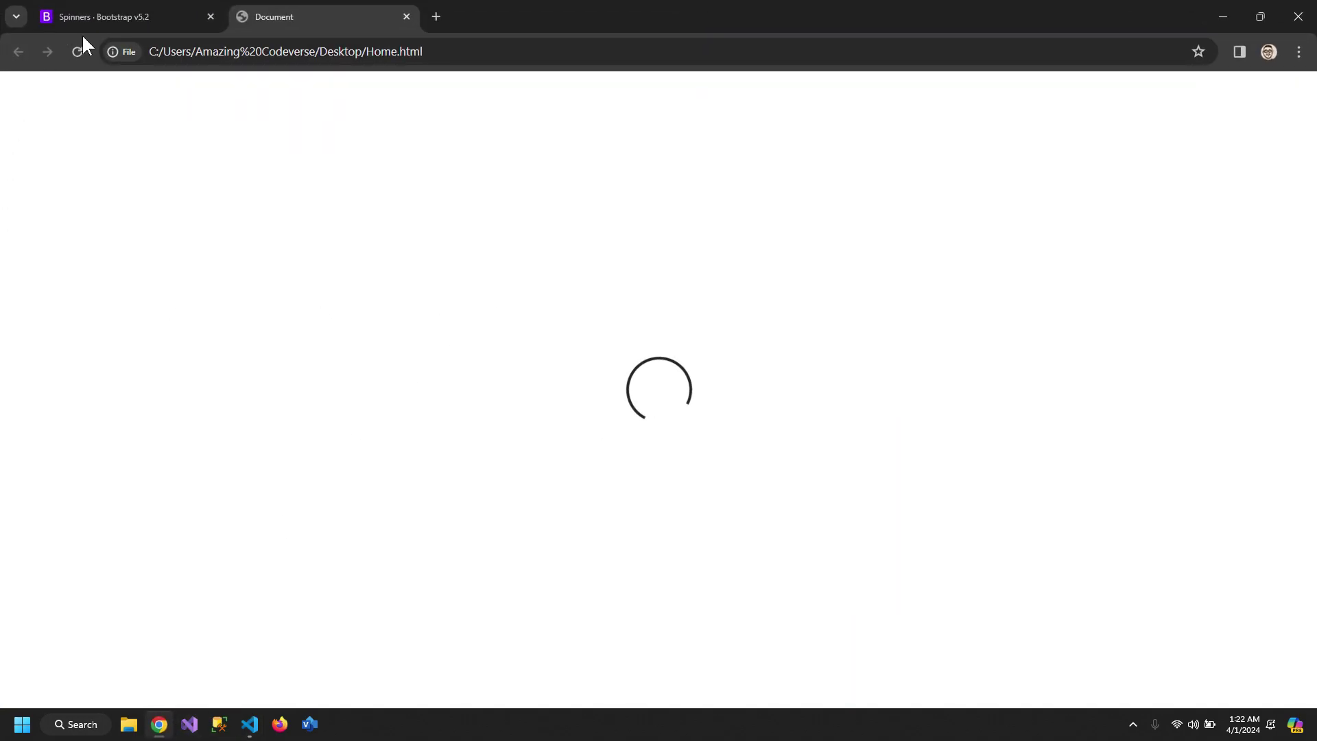
{"action": "left_click", "coordinate": [77, 51]}
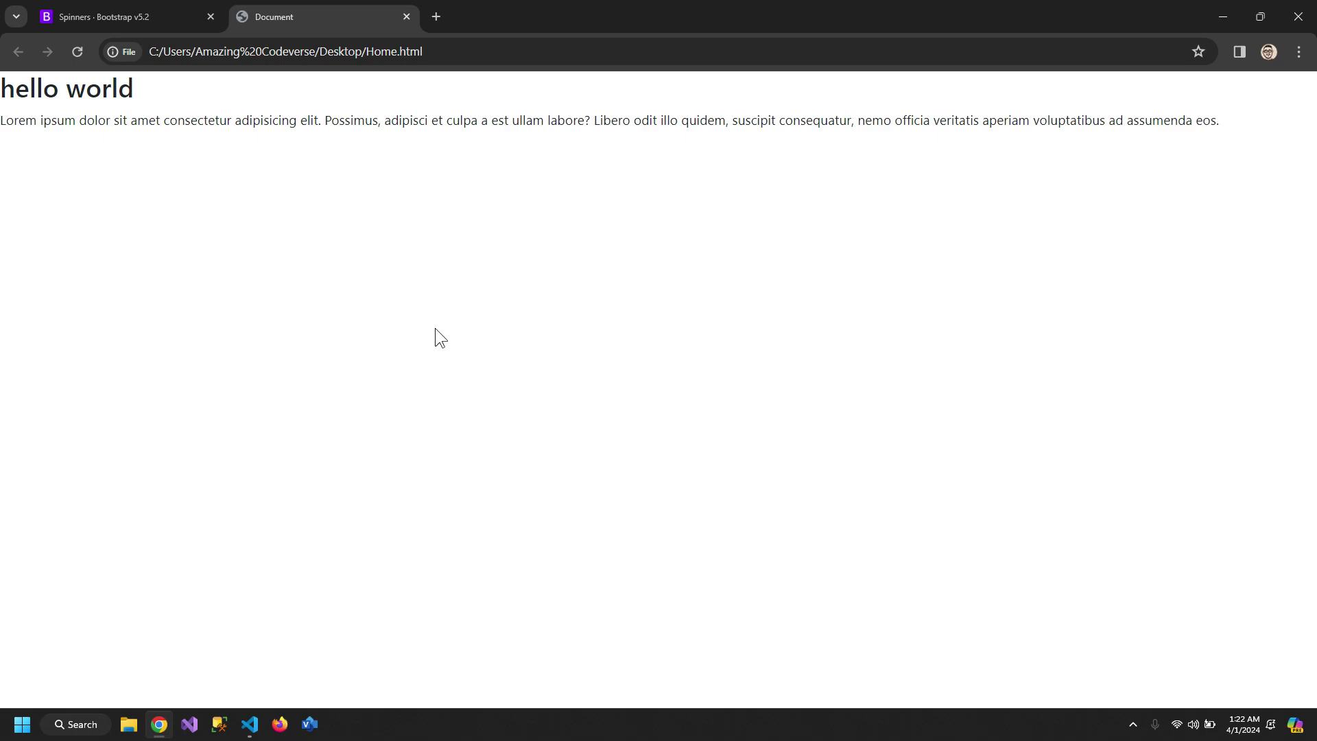
- Minimize the Chrome window to return to the code
{"action": "left_click", "coordinate": [1224, 18]}
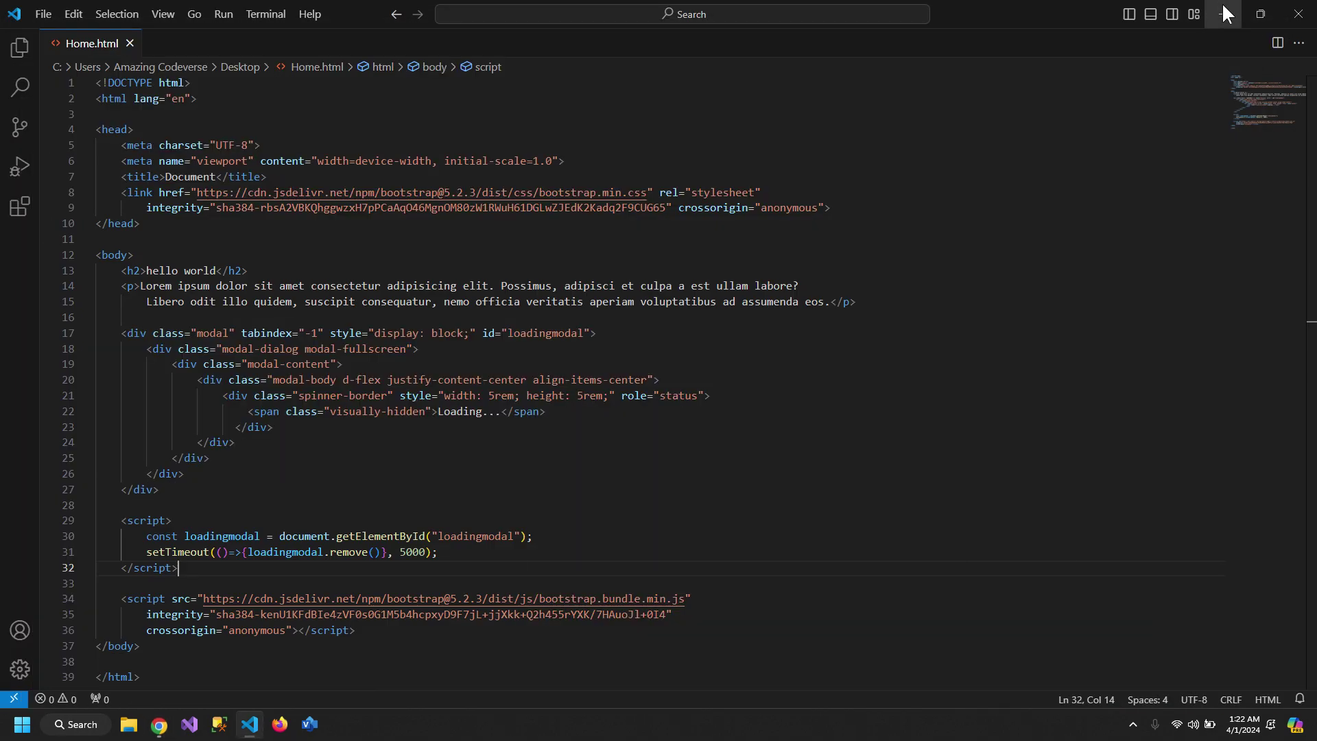
{"action": "scroll", "coordinate": [1225, 310], "scroll_direction": "down", "scroll_amount": 1}
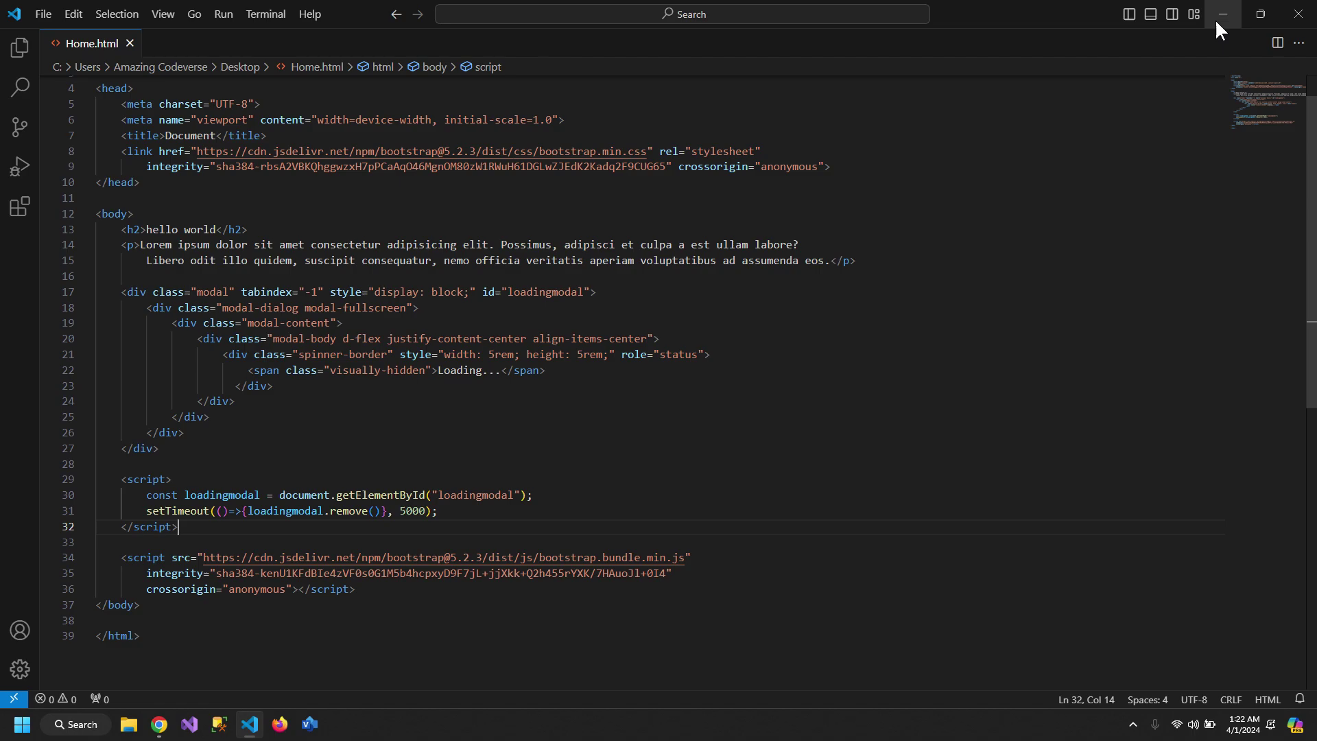